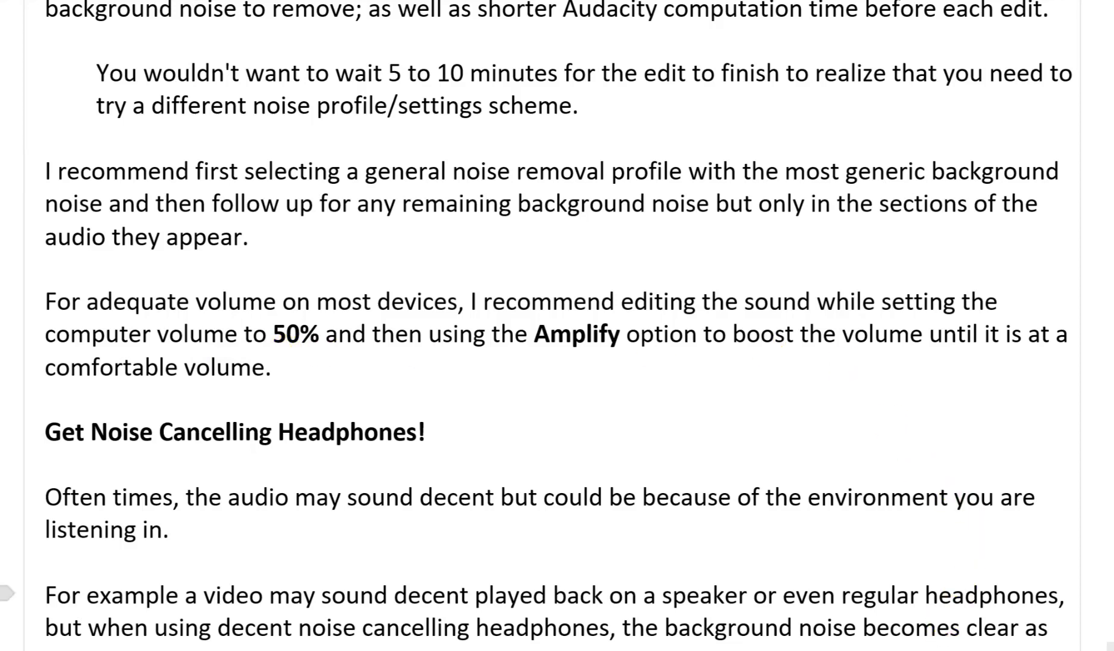
Check the computer's speaker volume level before editing the audio.
{"action": "left_click", "coordinate": [977, 649]}
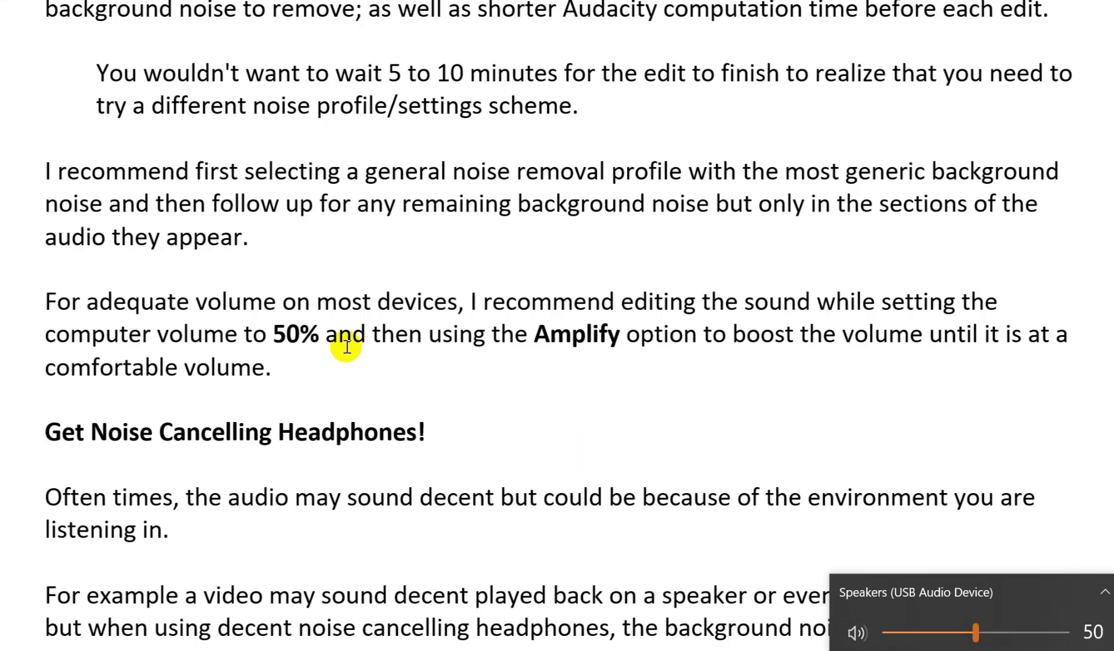
{"action": "left_click", "coordinate": [459, 389]}
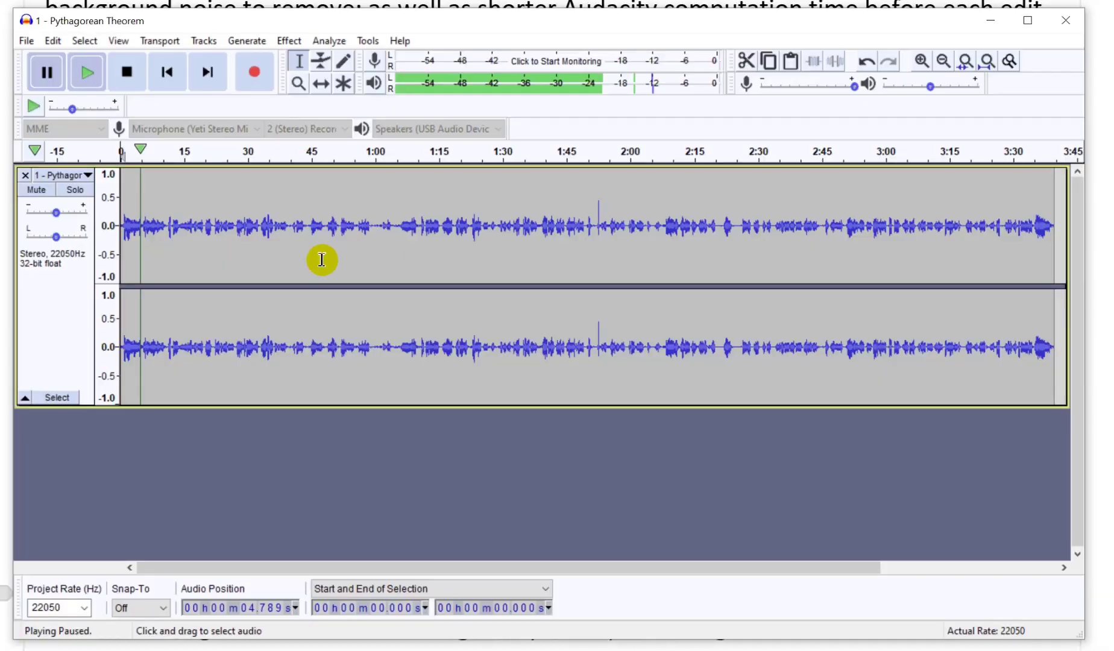
Remove the existing track and import the audio of the 1 - Pythagorean Theorem video from the 10 Audacity folder.
{"action": "left_click", "coordinate": [27, 175]}
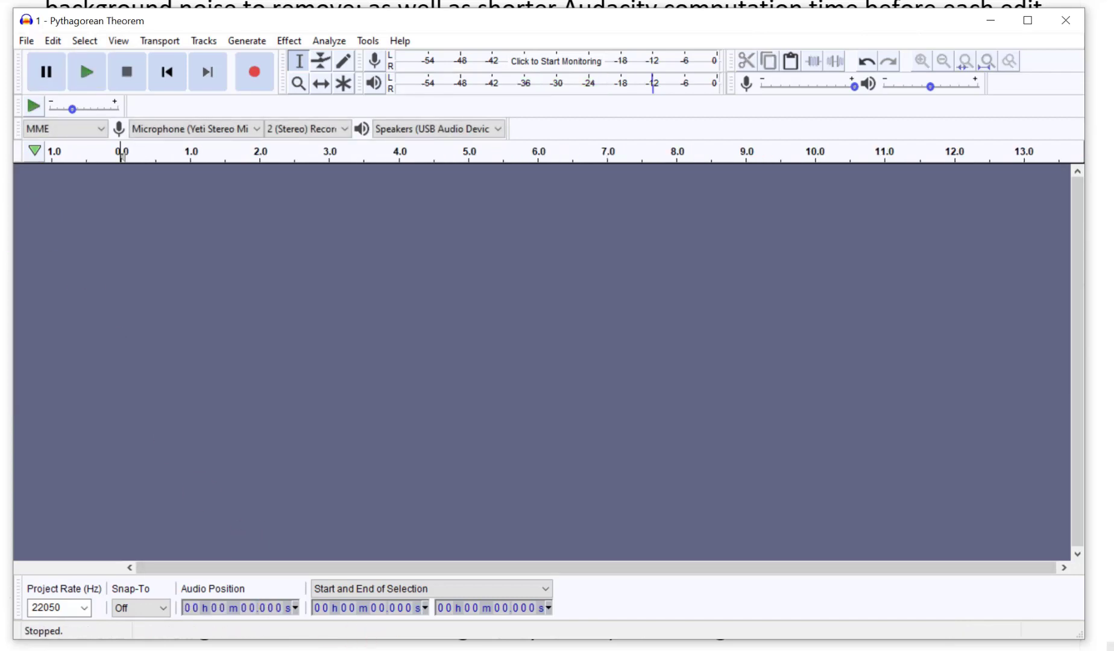
{"action": "left_click", "coordinate": [364, 596]}
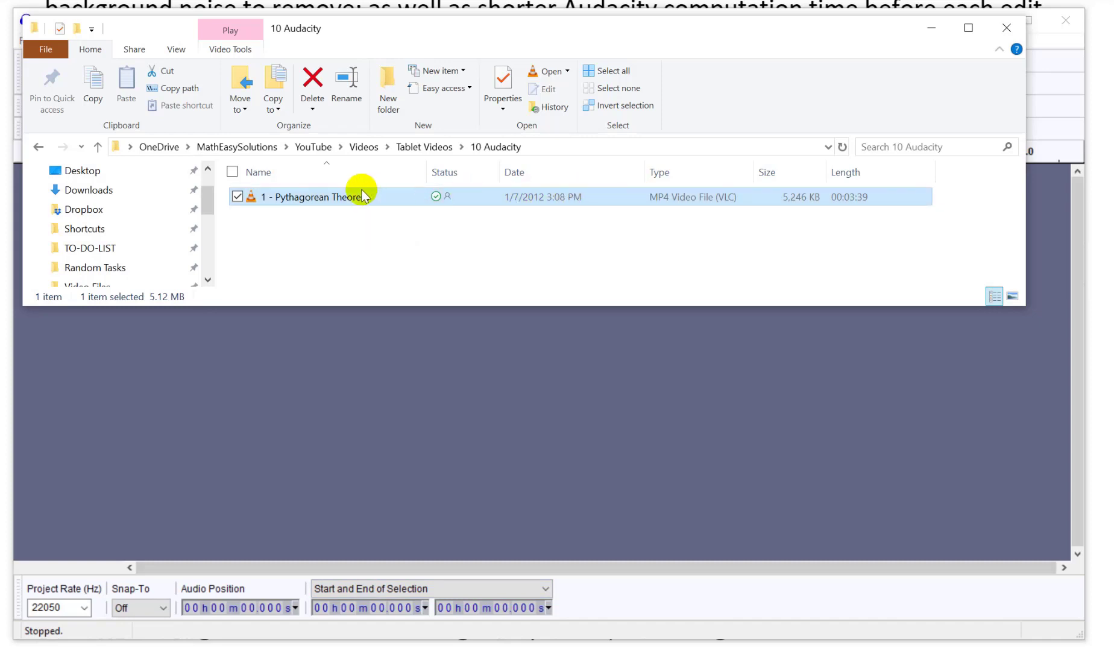
{"action": "left_click_drag", "start_coordinate": [288, 200], "coordinate": [279, 399]}
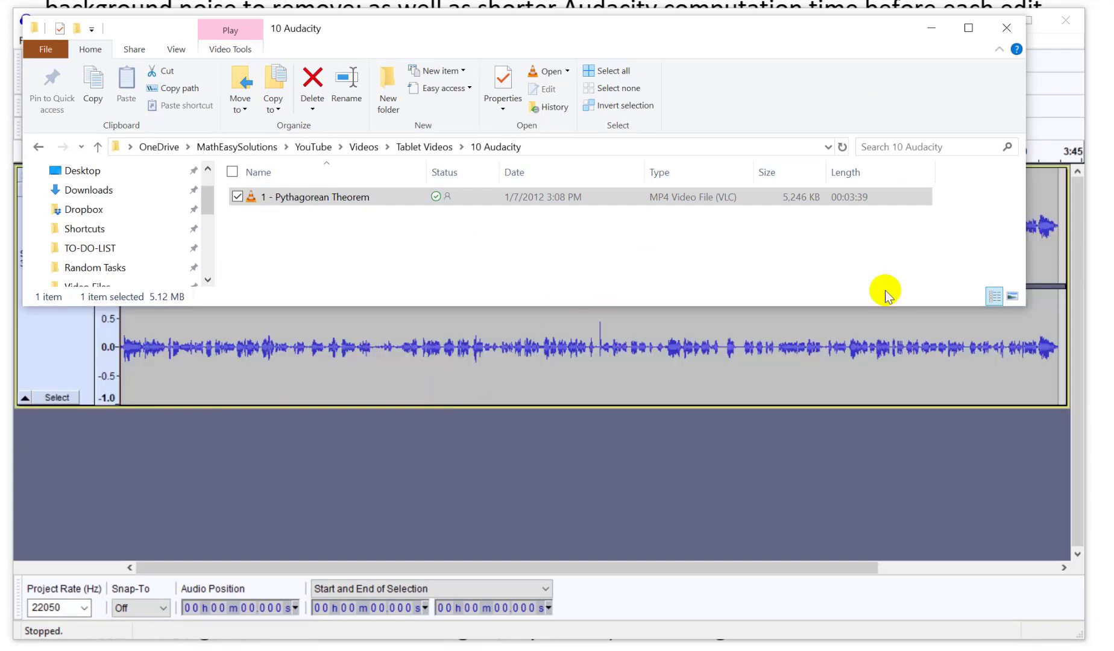
{"action": "left_click", "coordinate": [627, 487]}
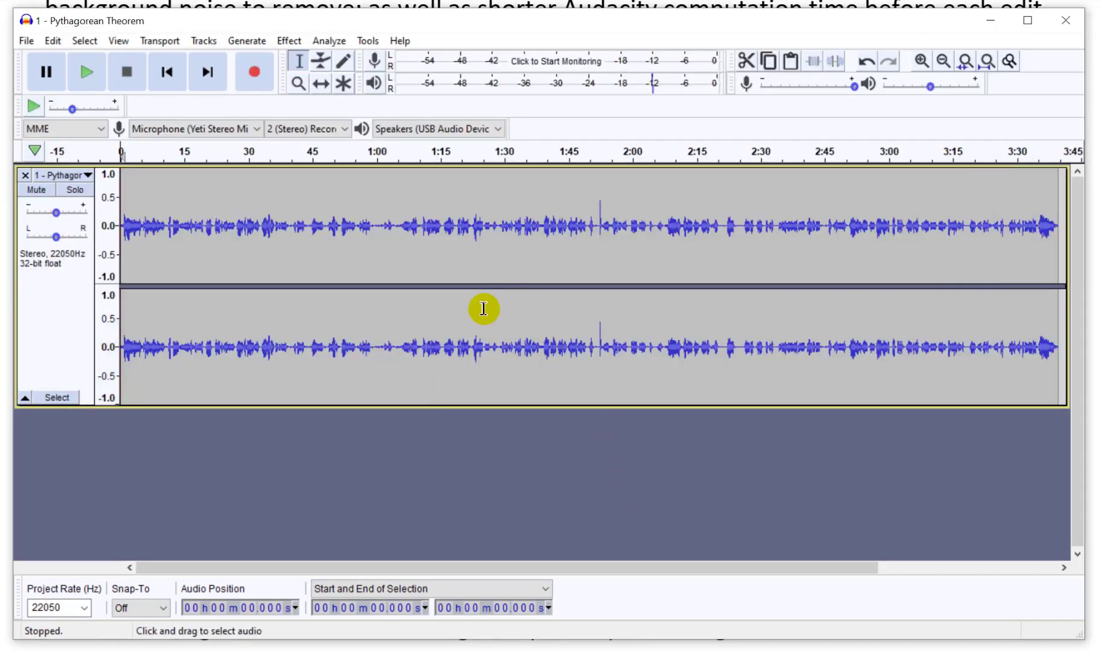
{"action": "key", "text": "alt+Tab"}
{"action": "key", "text": "alt+Tab"}
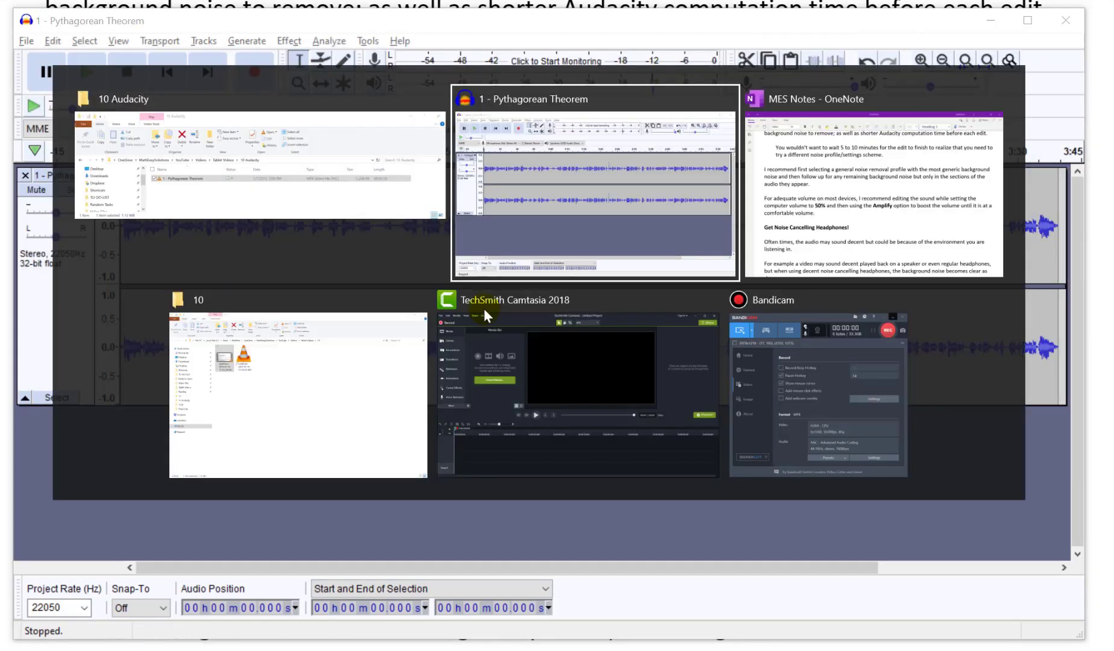
{"action": "key", "text": "alt+shift+Tab"}
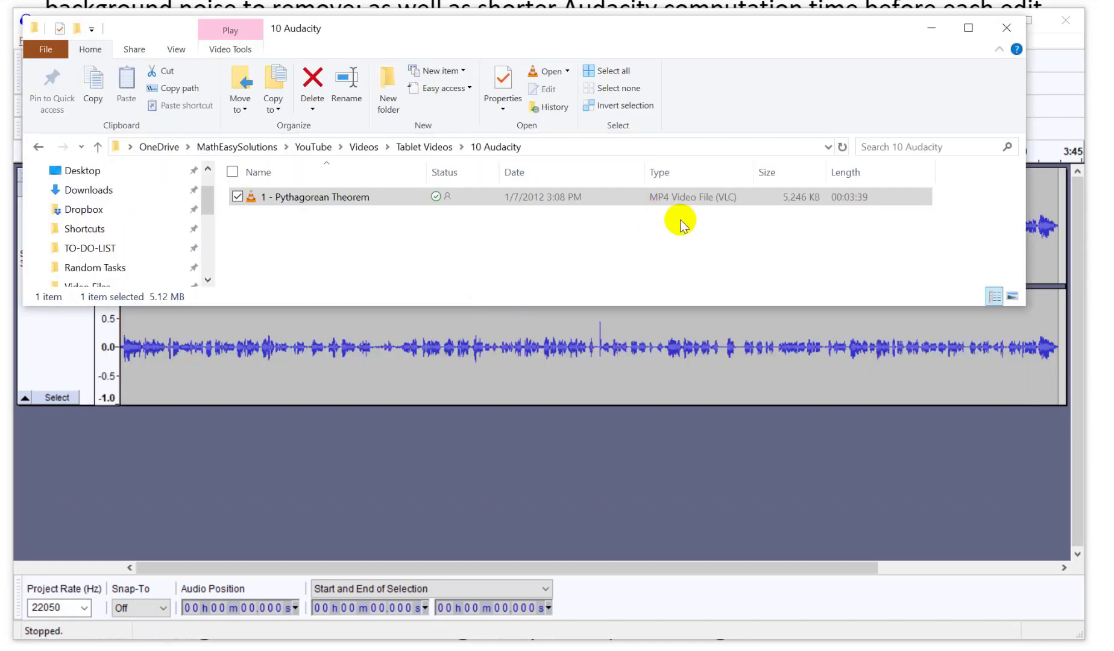
{"action": "left_click", "coordinate": [297, 429]}
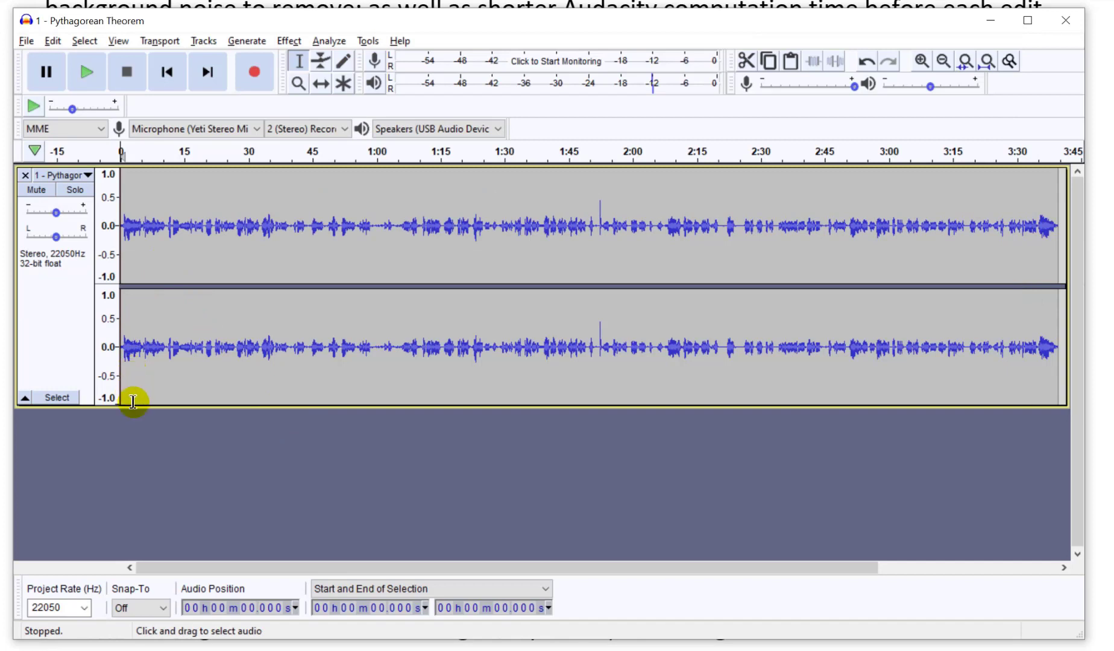
Increase the stereo track's display height, play its opening seconds, and select about the first 1.9 seconds.
{"action": "left_click_drag", "start_coordinate": [143, 405], "coordinate": [132, 523]}
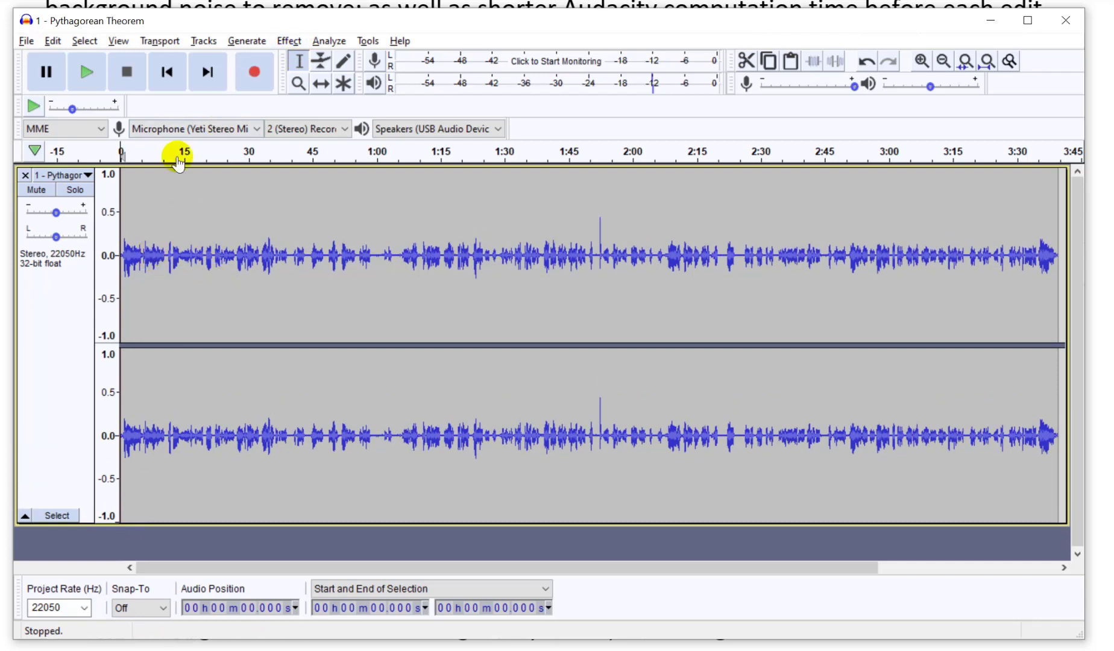
{"action": "left_click", "coordinate": [87, 73]}
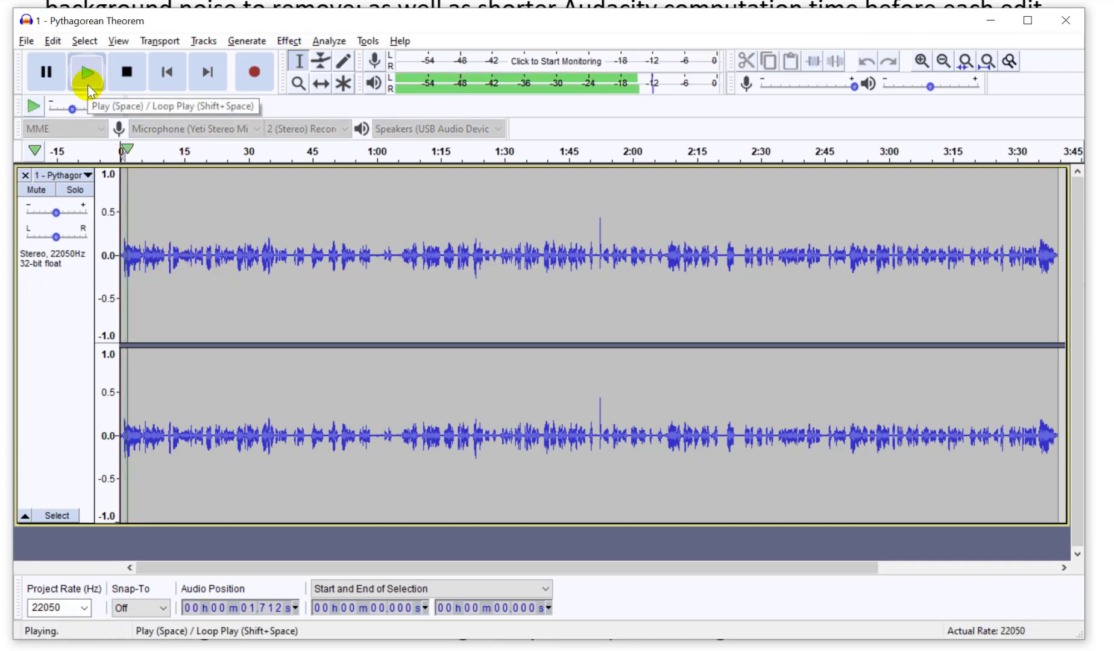
{"action": "left_click", "coordinate": [48, 76]}
{"action": "left_click_drag", "start_coordinate": [129, 219], "coordinate": [110, 136]}
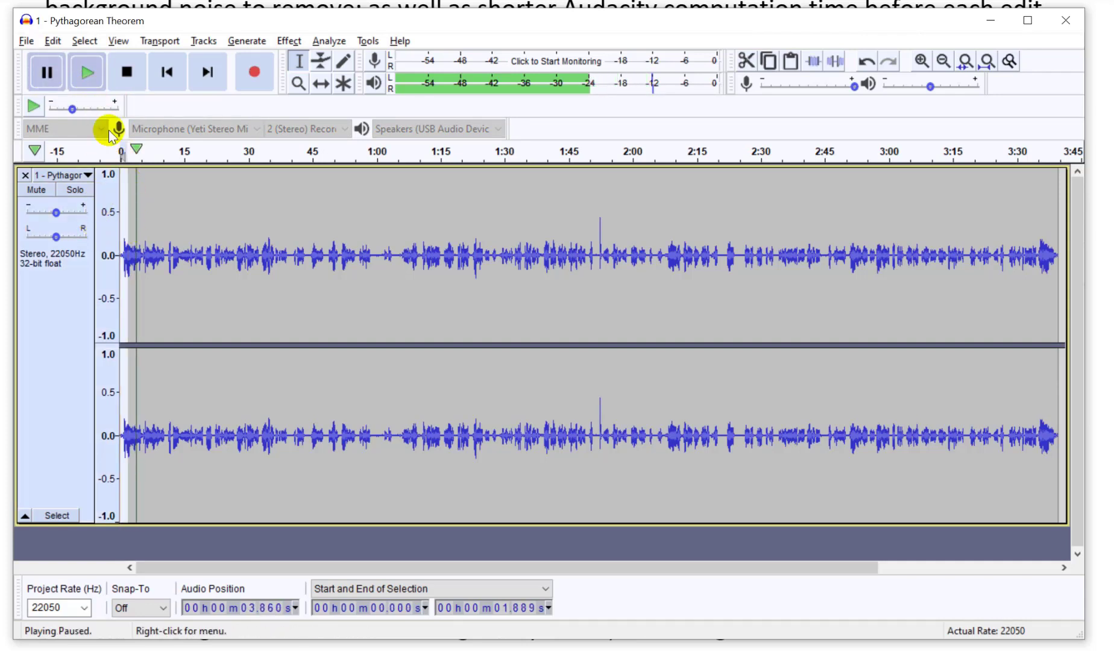
Play the quiet part of the track from about 0:59 to listen to its background noise.
{"action": "left_click", "coordinate": [377, 244]}
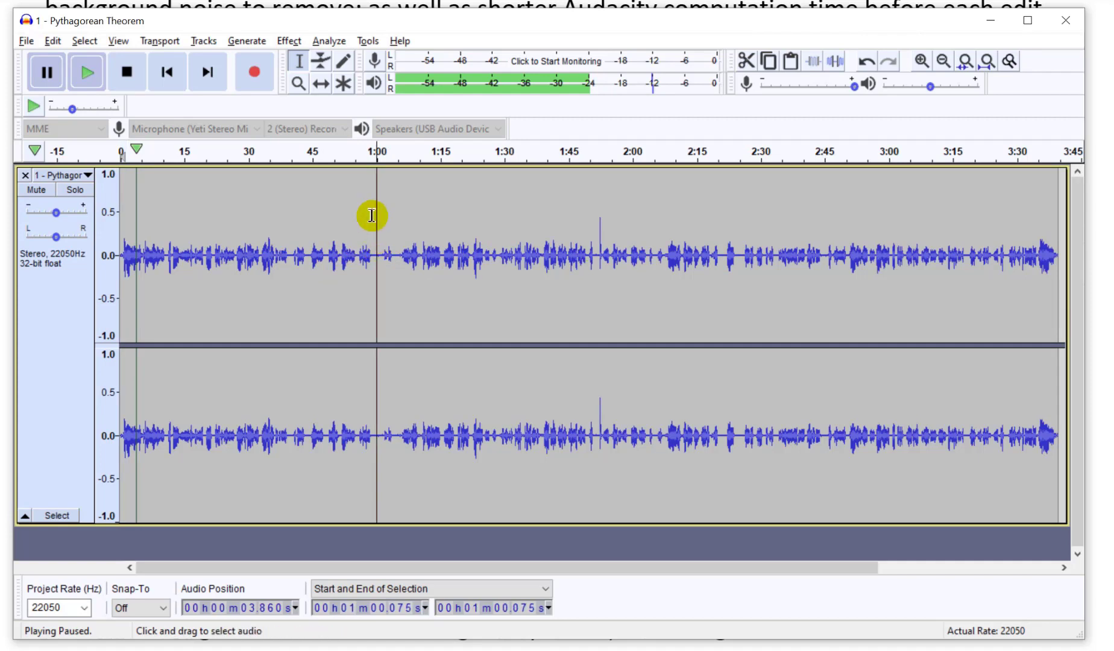
{"action": "left_click", "coordinate": [373, 217]}
{"action": "left_click", "coordinate": [88, 72]}
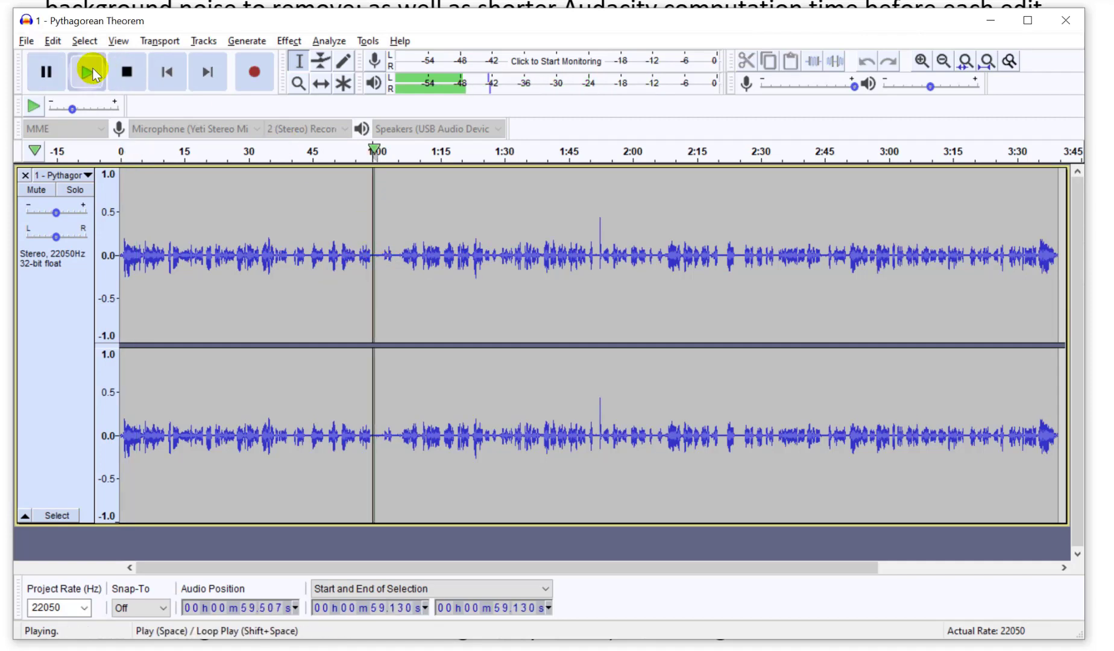
{"action": "left_click", "coordinate": [48, 72]}
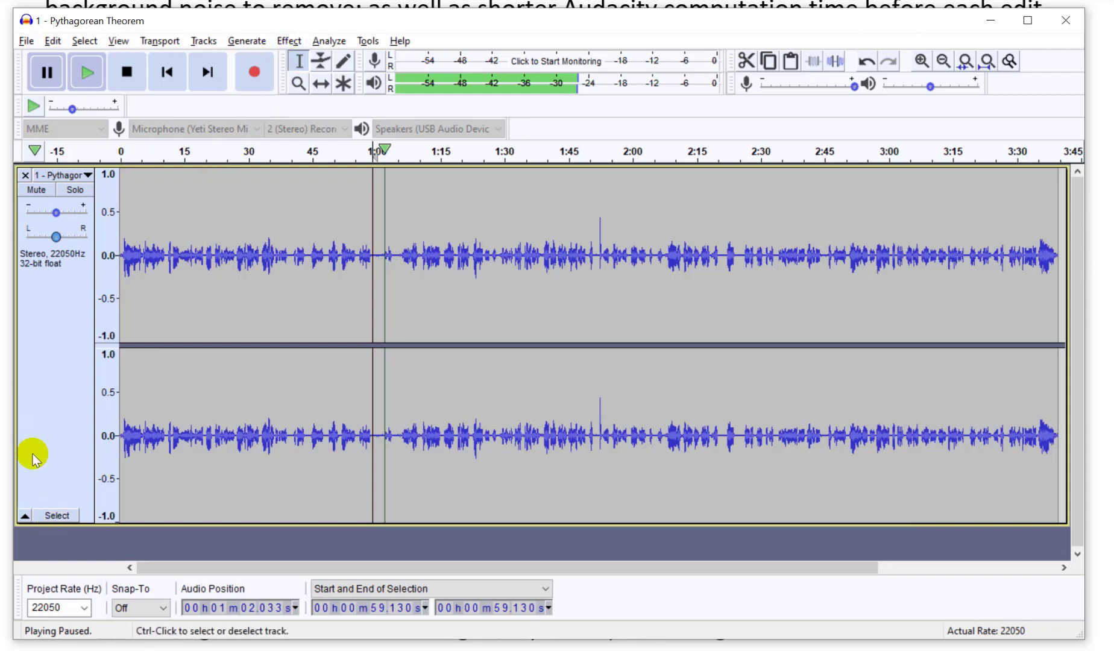
Select the whole track, open the Amplify effect and preview it with the suggested amplification.
{"action": "left_click", "coordinate": [46, 513]}
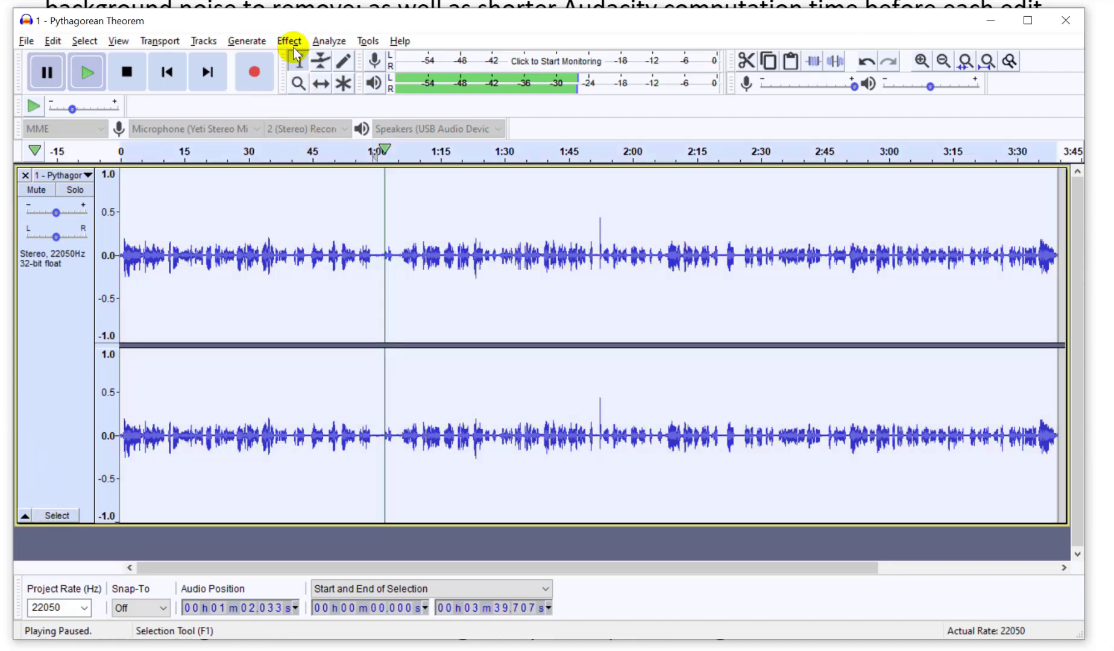
{"action": "left_click", "coordinate": [290, 42]}
{"action": "left_click", "coordinate": [326, 3]}
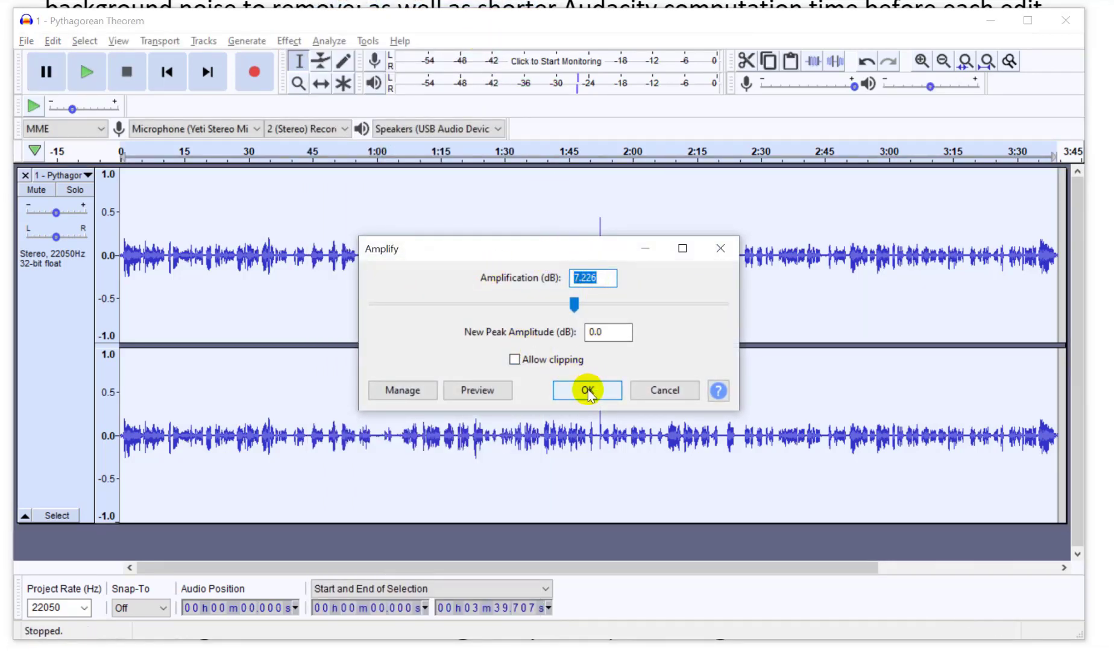
{"action": "left_click", "coordinate": [466, 390]}
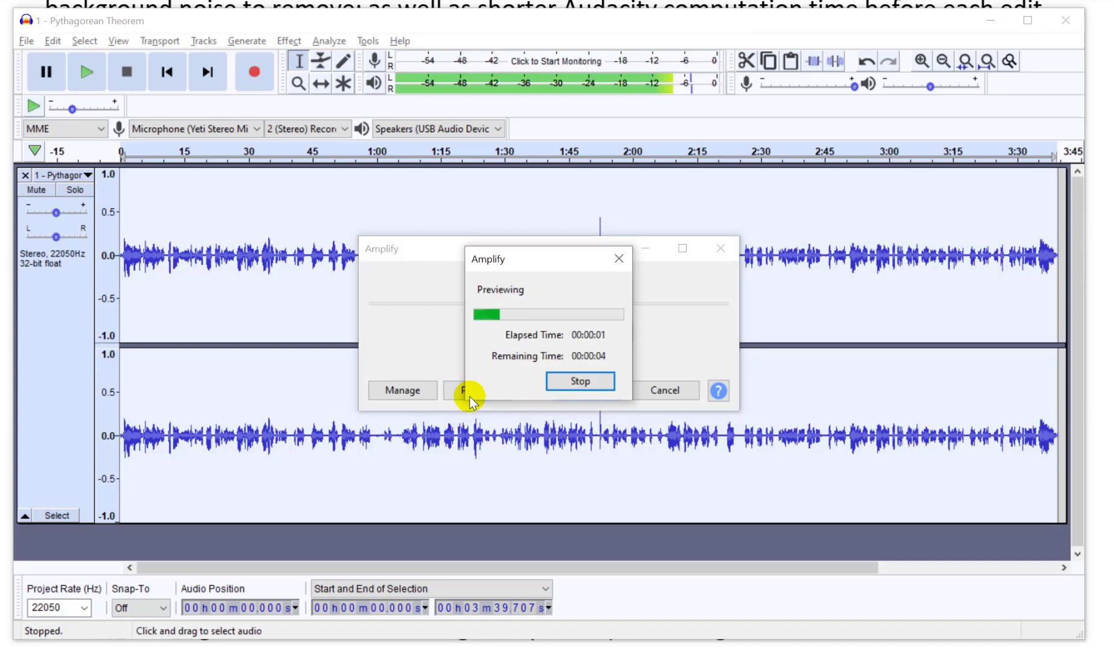
{"action": "left_click", "coordinate": [580, 381]}
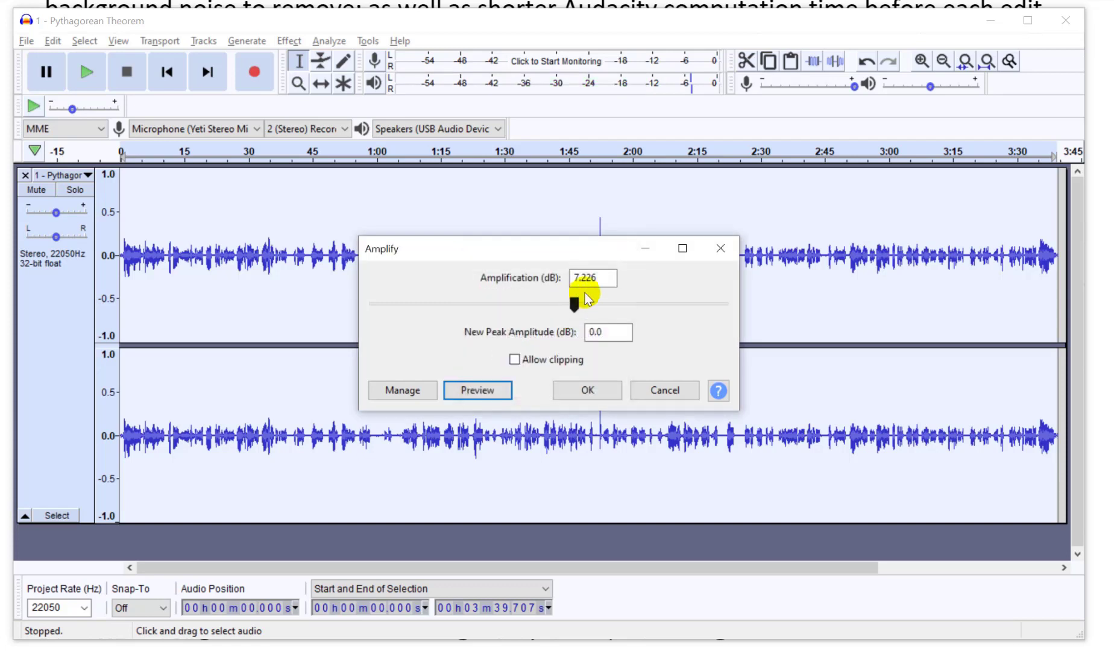
Set the amplification to 5 dB and preview the result.
{"action": "double_click", "coordinate": [611, 277]}
{"action": "type", "text": "5"}
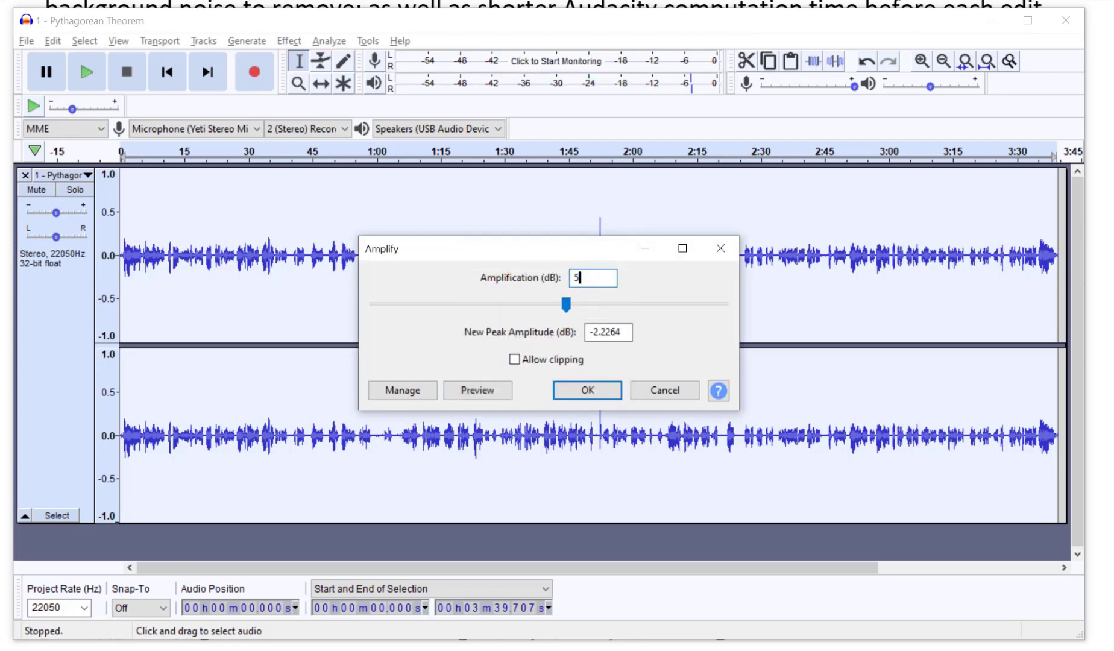
{"action": "left_click", "coordinate": [476, 392]}
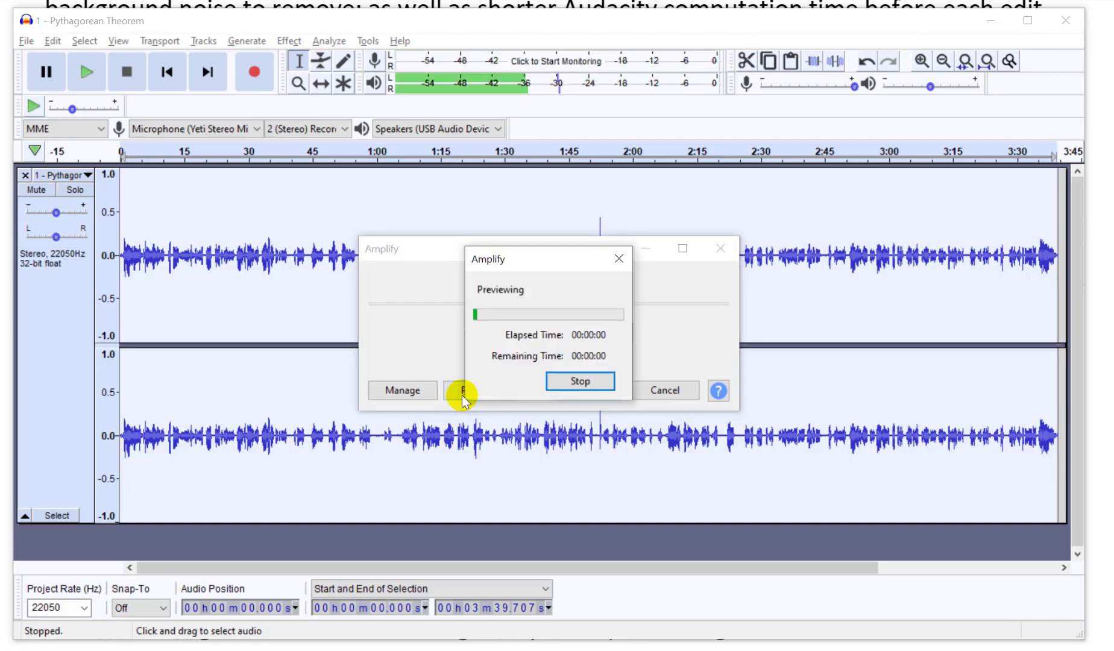
{"action": "left_click", "coordinate": [581, 381]}
Set the amplification to 4 dB, preview it and apply the effect to the whole track.
{"action": "double_click", "coordinate": [587, 278]}
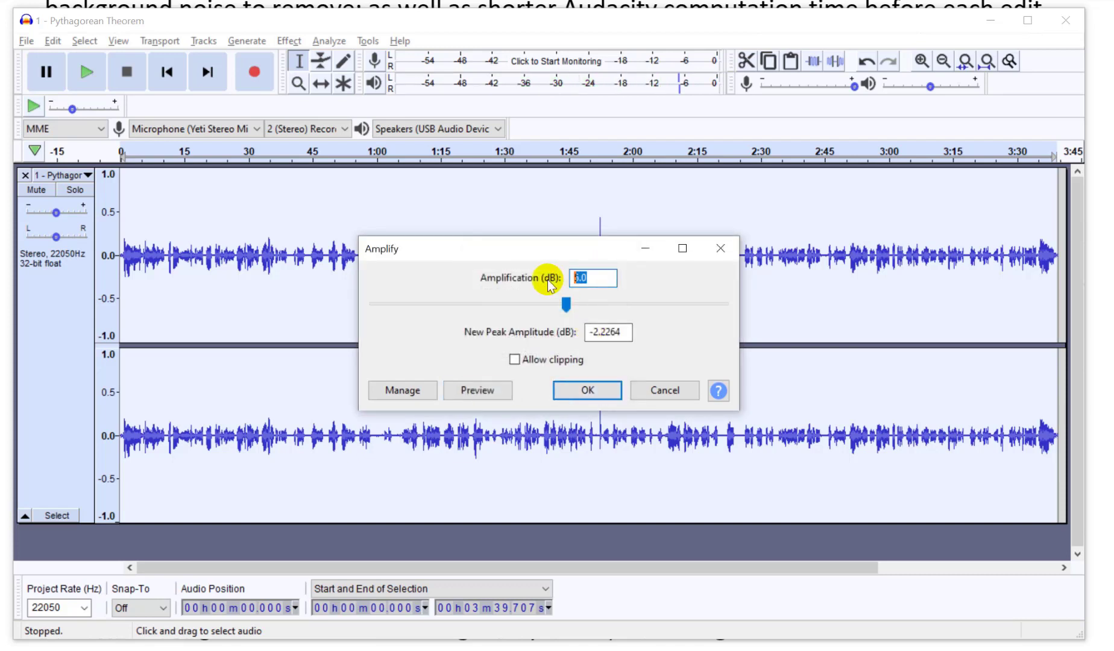
{"action": "type", "text": "4"}
{"action": "left_click", "coordinate": [474, 390]}
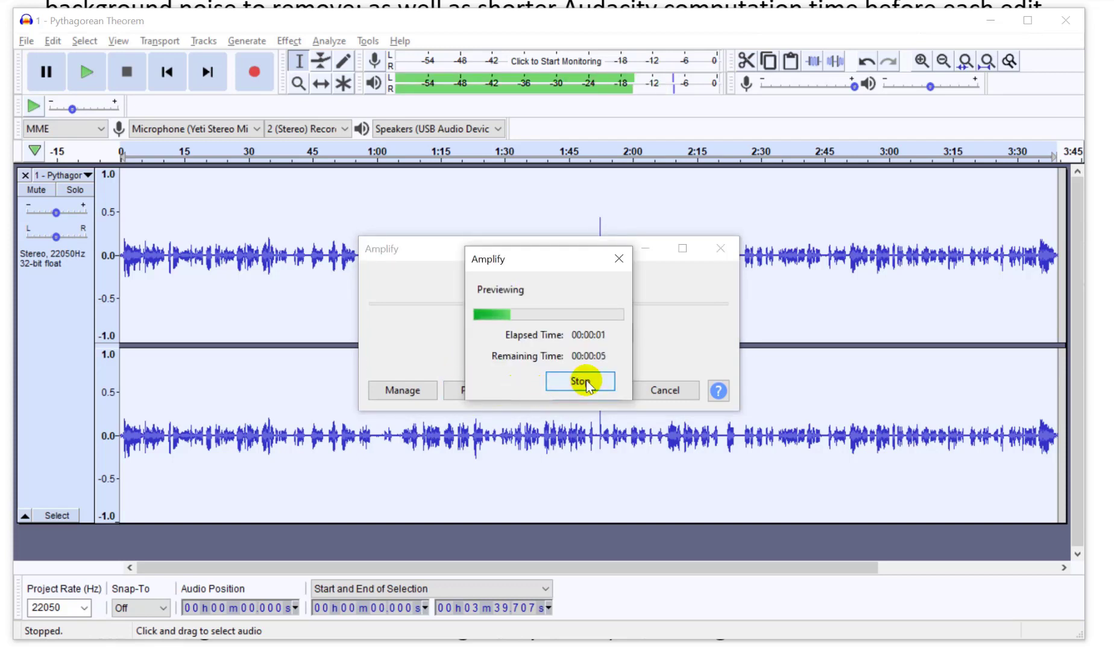
{"action": "left_click", "coordinate": [581, 383]}
{"action": "left_click", "coordinate": [601, 401]}
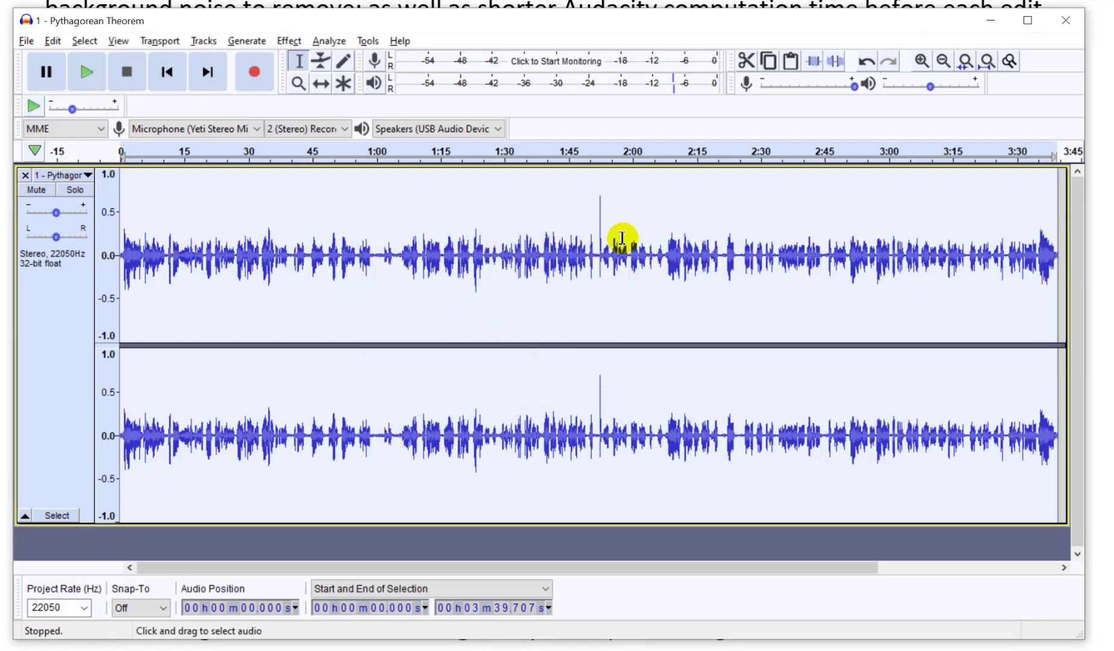
Play the amplified track from about 0:59, select about 0:54 to 1:11, and listen again near 0:19.
{"action": "left_click", "coordinate": [371, 151]}
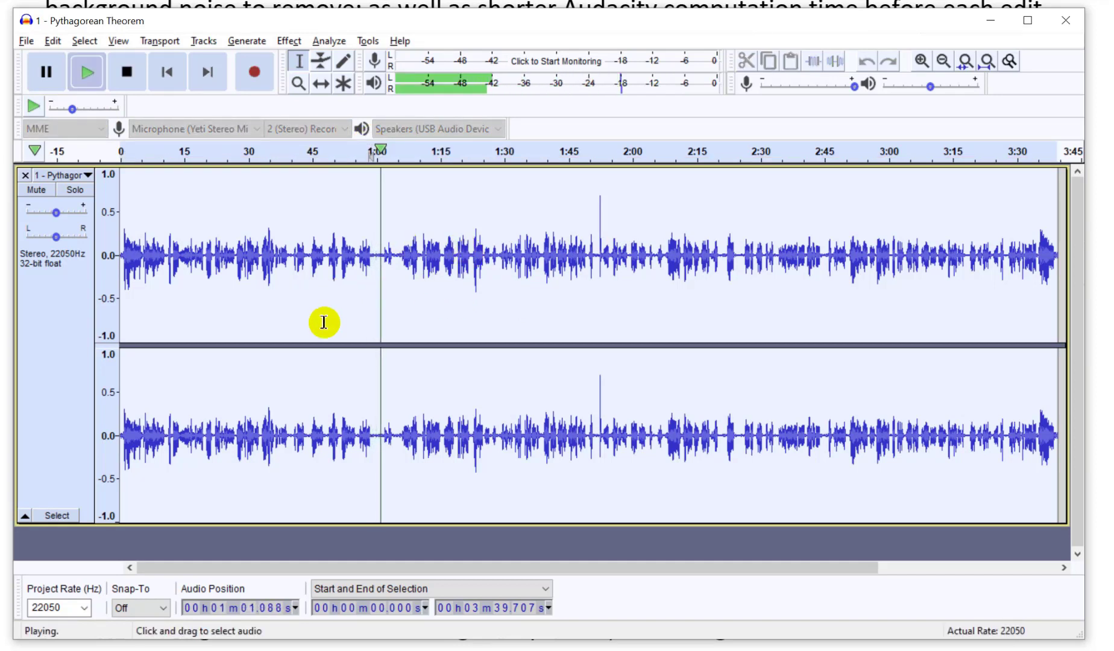
{"action": "left_click", "coordinate": [46, 72]}
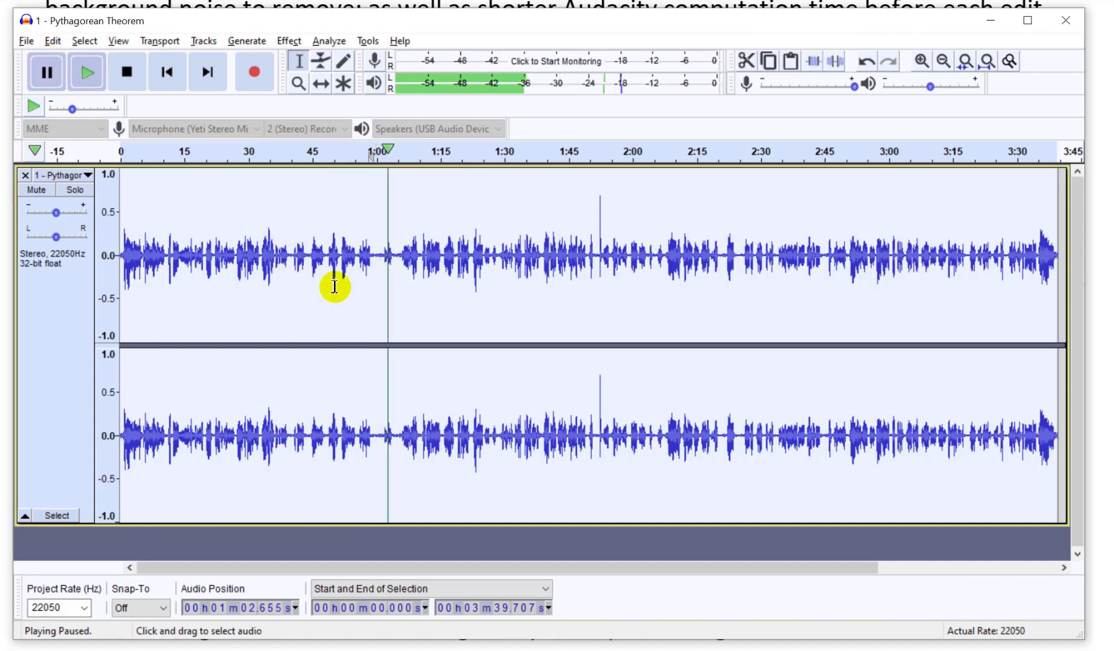
{"action": "left_click_drag", "start_coordinate": [353, 248], "coordinate": [423, 246]}
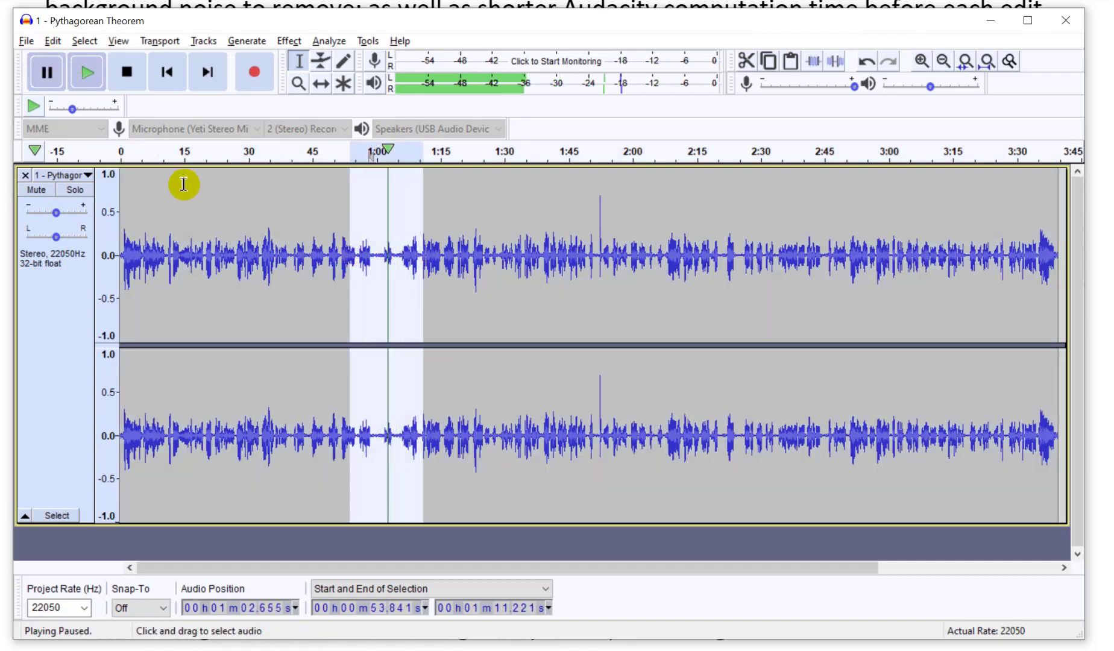
{"action": "left_click", "coordinate": [154, 150]}
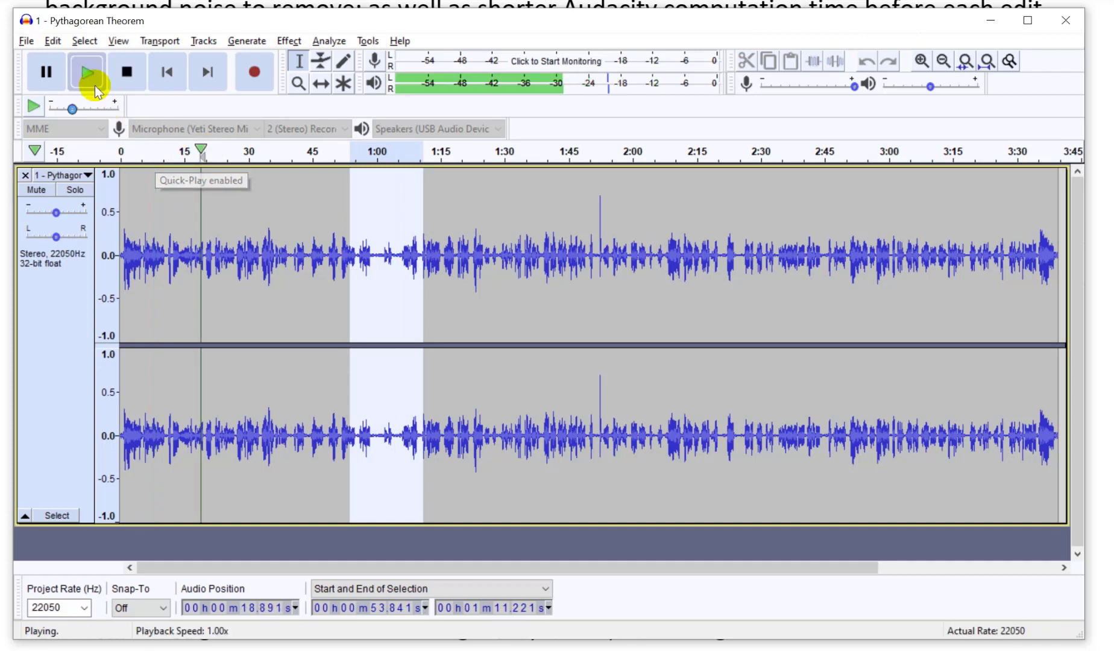
{"action": "left_click", "coordinate": [49, 73]}
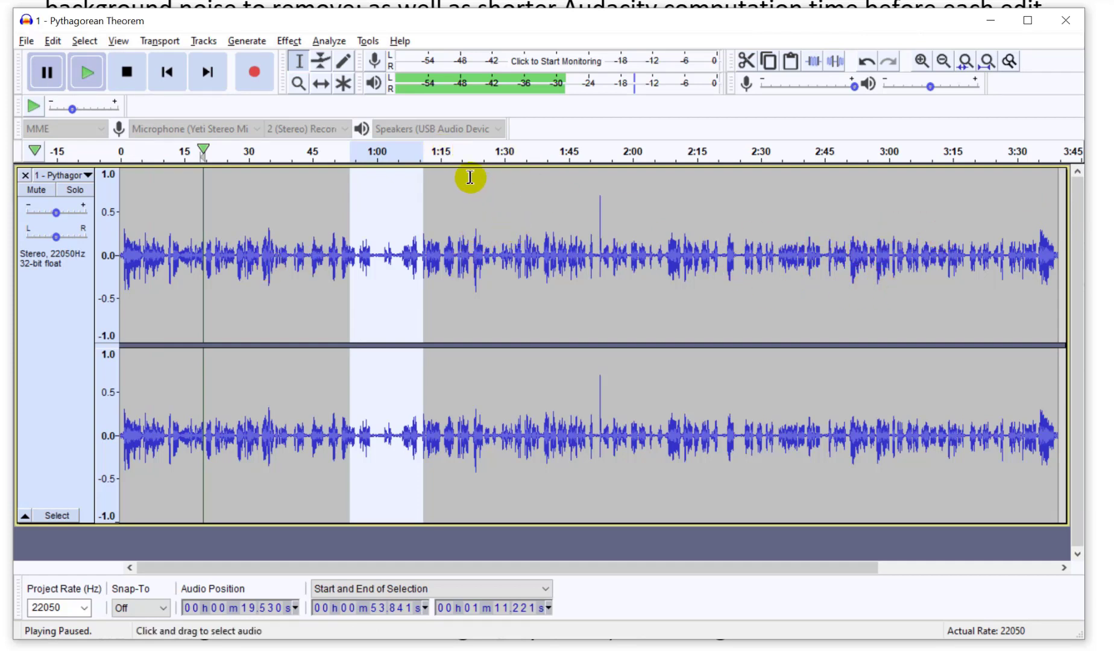
Spot-check the volume by playing short passages across the rest of the track, including near 2:12, 2:42, 3:33 and the end.
{"action": "left_click", "coordinate": [452, 154]}
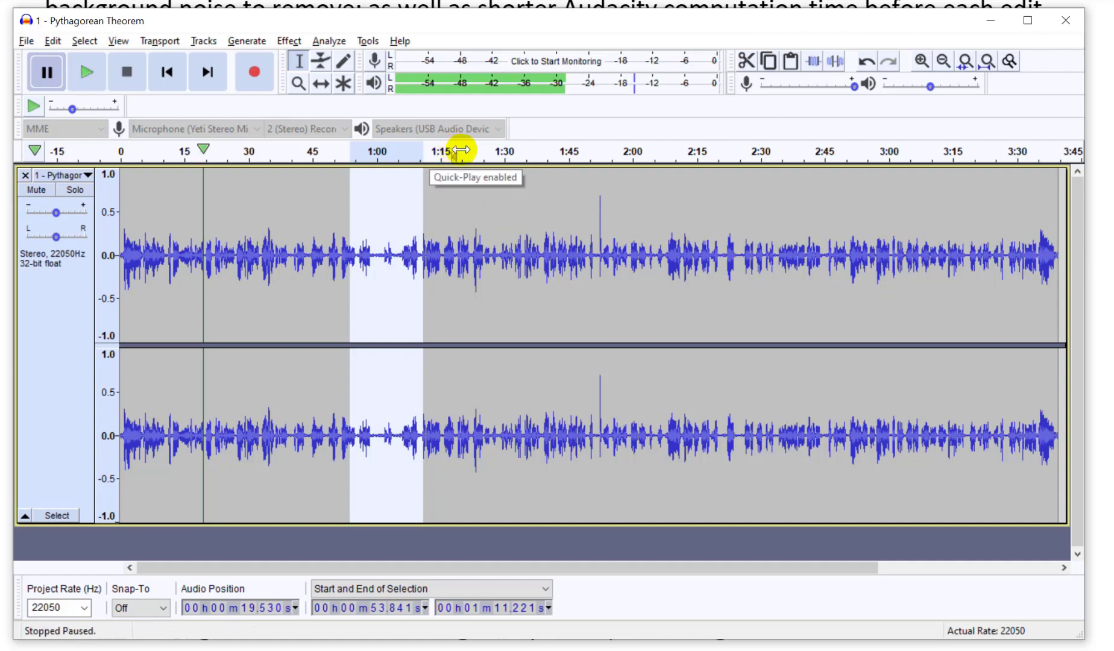
{"action": "left_click", "coordinate": [524, 150]}
{"action": "key", "text": "space"}
{"action": "left_click", "coordinate": [684, 153]}
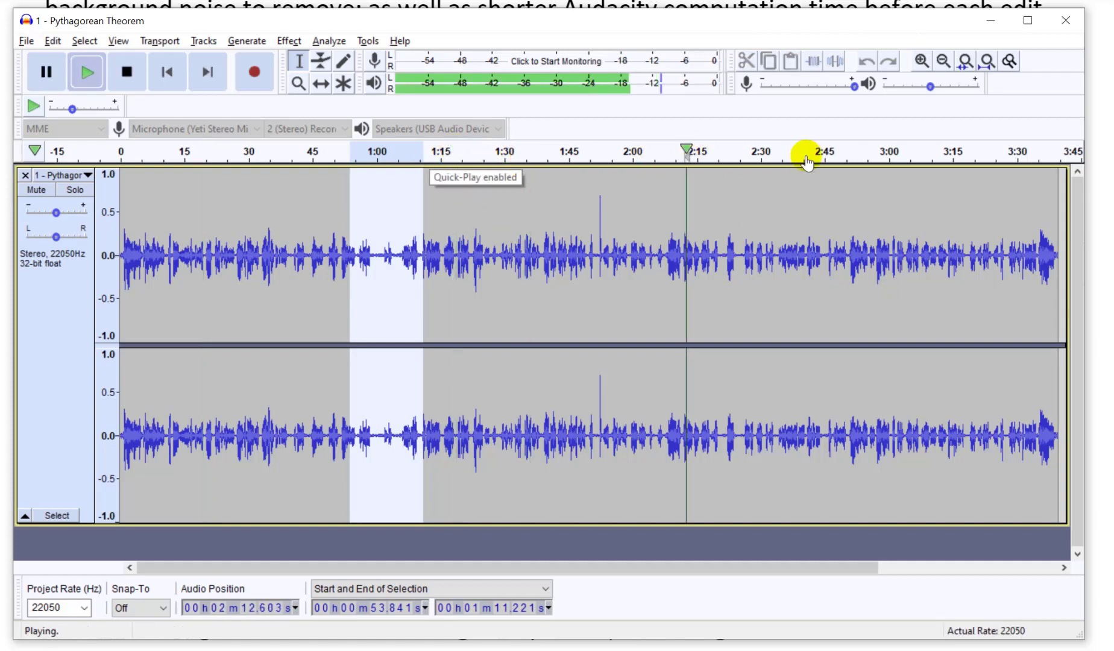
{"action": "left_click", "coordinate": [805, 154]}
{"action": "key", "text": "space"}
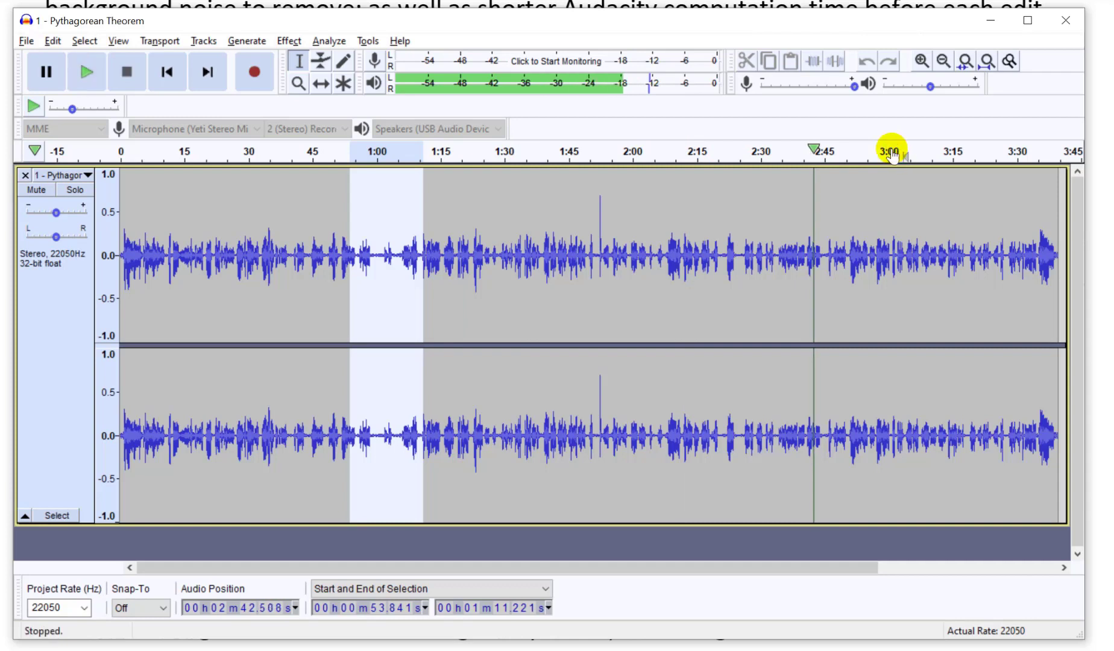
{"action": "left_click", "coordinate": [903, 155]}
{"action": "left_click", "coordinate": [1027, 154]}
{"action": "left_click", "coordinate": [1045, 154]}
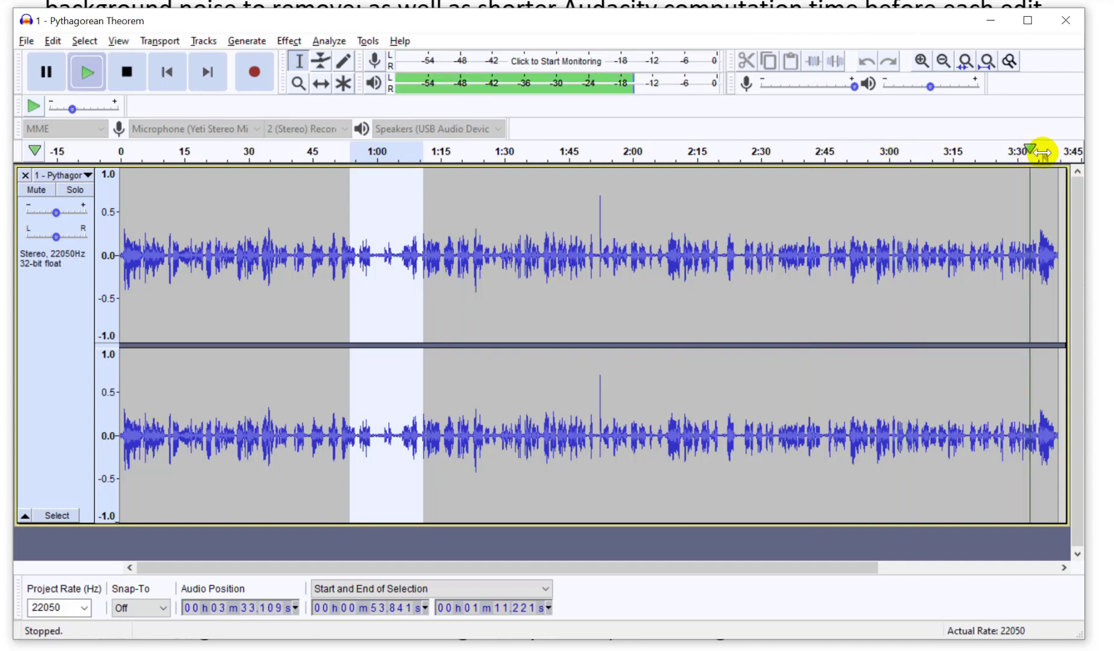
{"action": "left_click", "coordinate": [1045, 154]}
{"action": "left_click", "coordinate": [37, 72]}
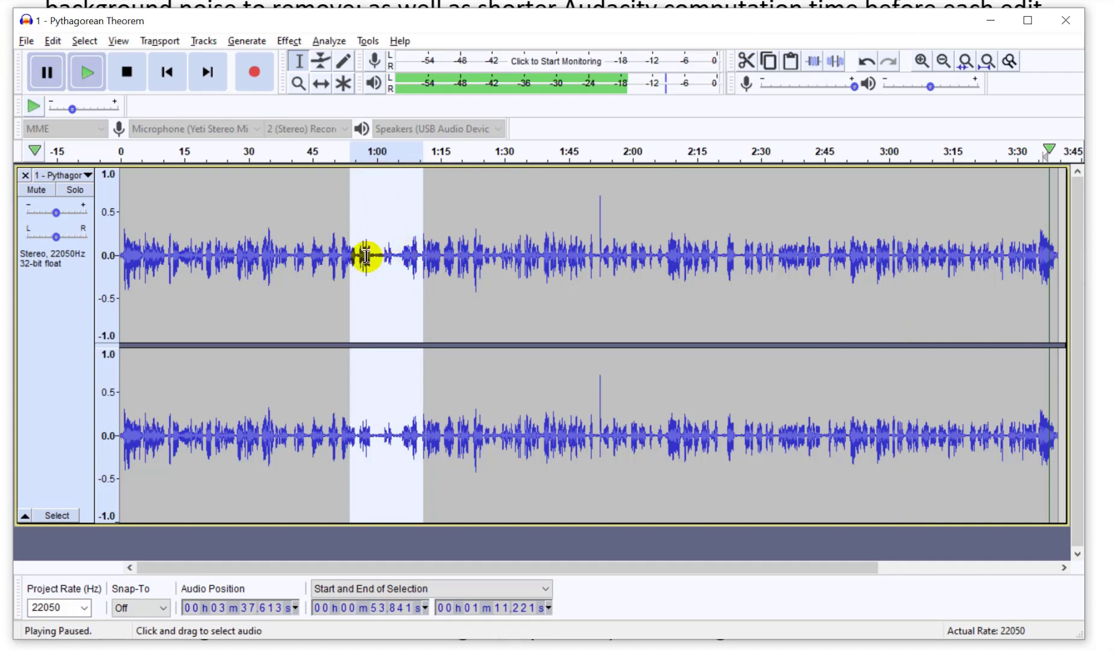
Select the quiet passage from about 0:58.6 to 1:00.4 and play it to check for pure background noise.
{"action": "left_click_drag", "start_coordinate": [366, 255], "coordinate": [388, 253]}
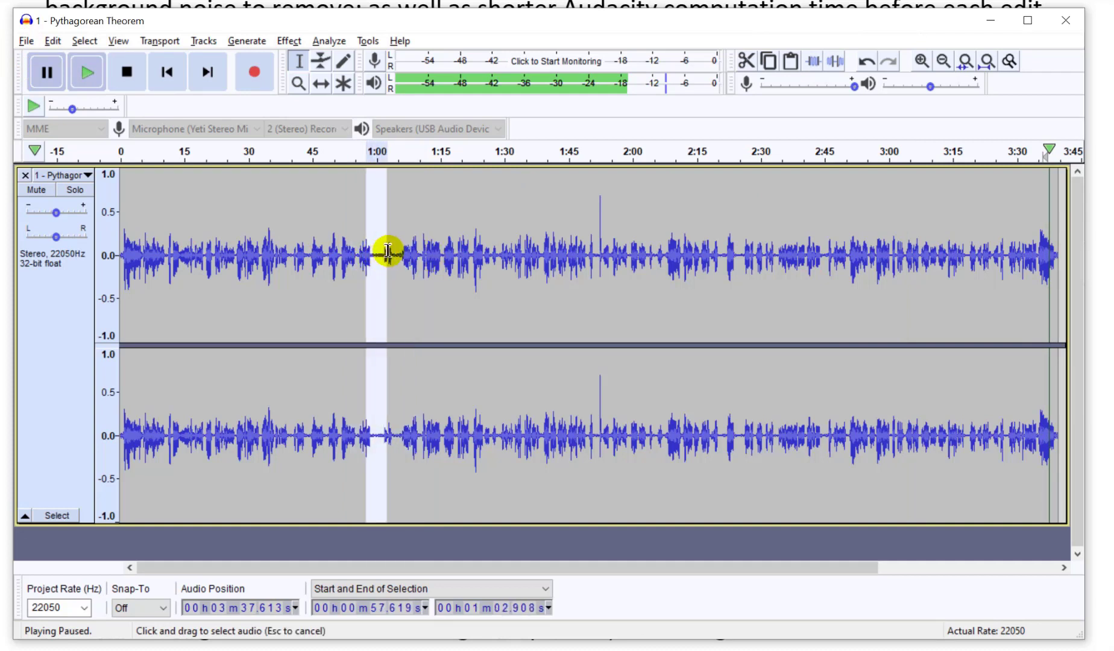
{"action": "left_click", "coordinate": [76, 80]}
{"action": "scroll", "coordinate": [403, 298], "scroll_direction": "up", "scroll_amount": 3}
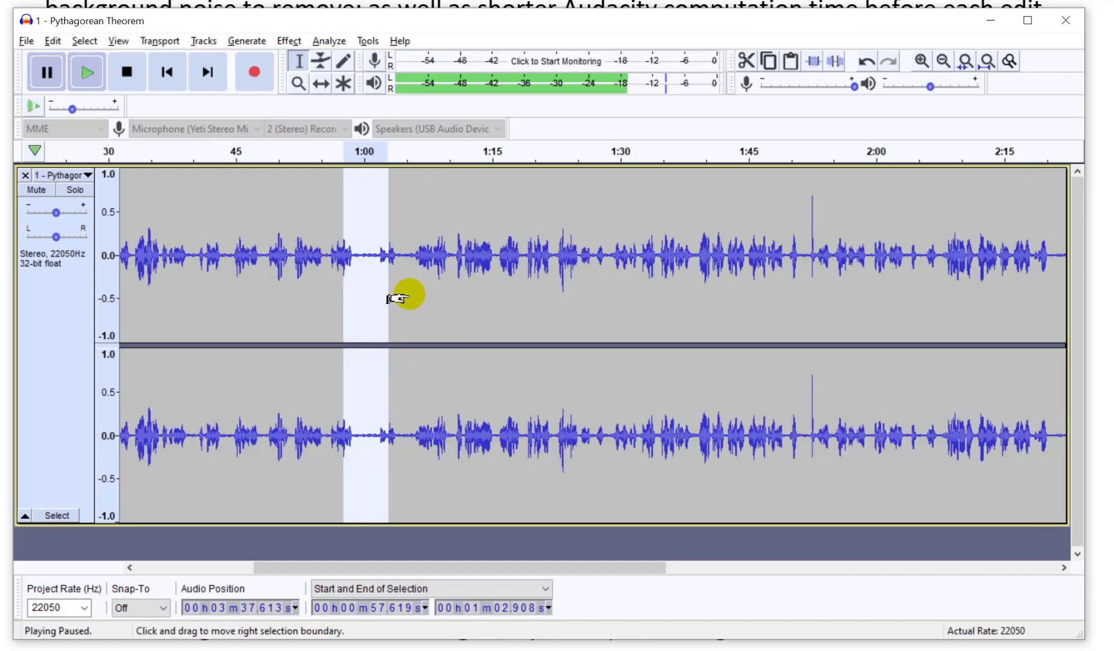
{"action": "scroll", "coordinate": [360, 290], "scroll_direction": "up", "scroll_amount": 2}
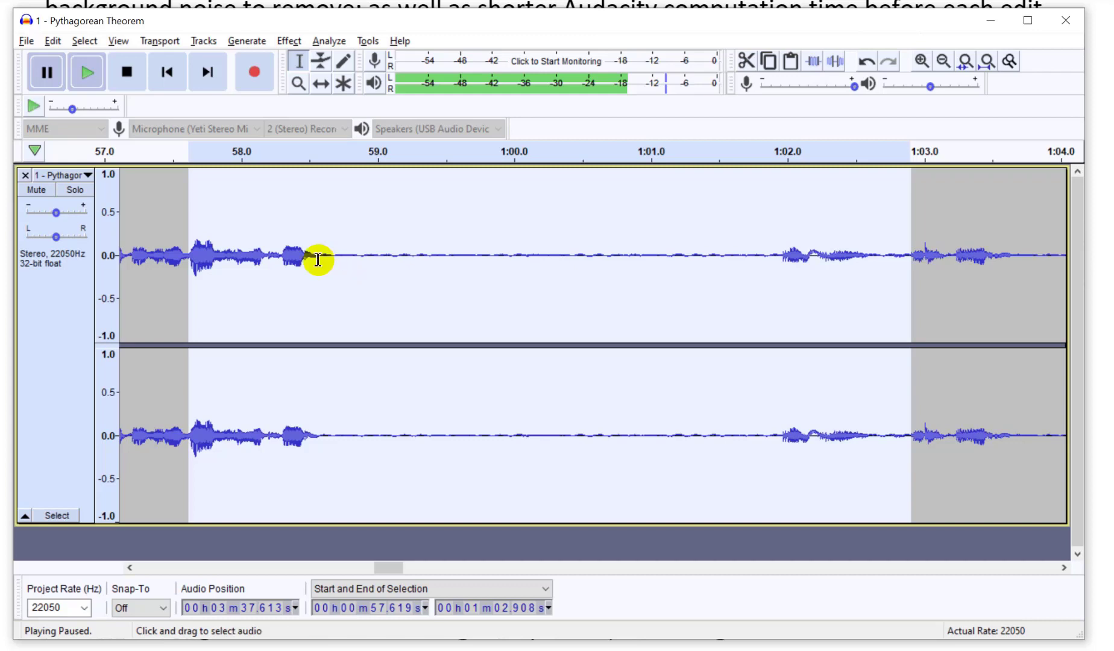
{"action": "left_click_drag", "start_coordinate": [330, 257], "coordinate": [568, 294]}
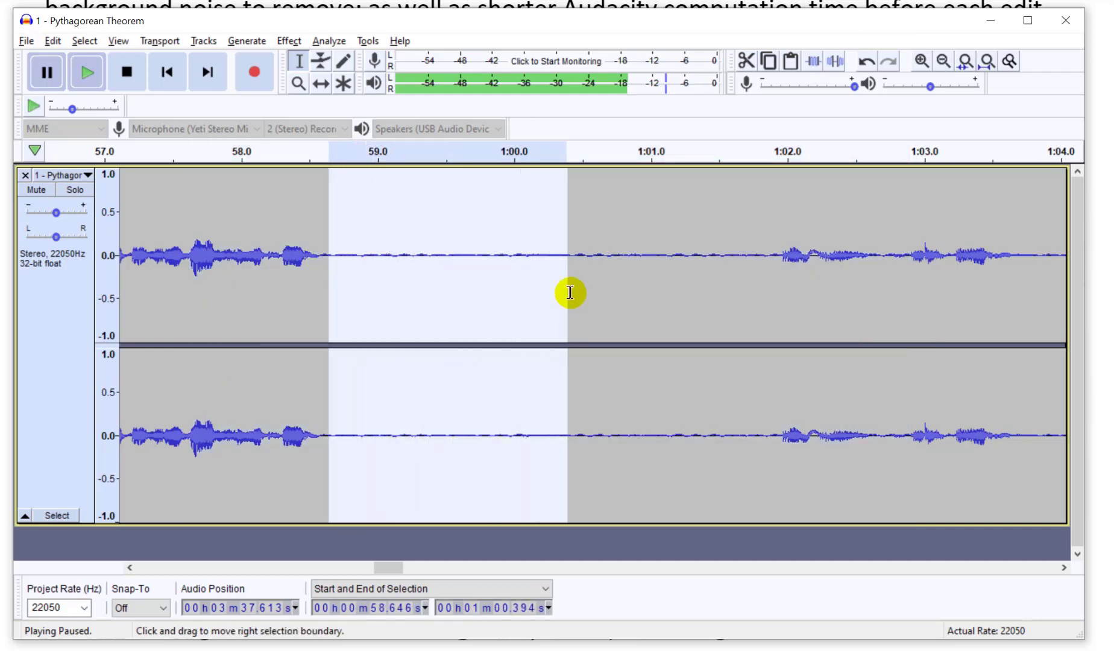
{"action": "left_click", "coordinate": [84, 81]}
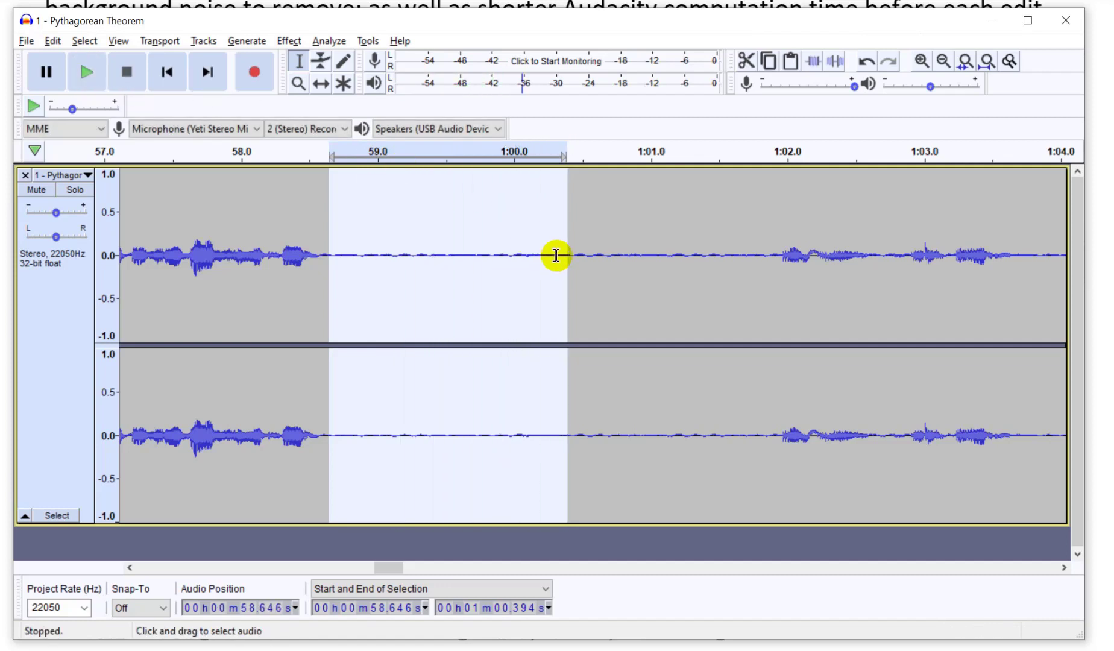
Narrow the selection to the noise-only passage from about 0:58.6 to 1:00.0 and listen to it.
{"action": "left_click_drag", "start_coordinate": [527, 261], "coordinate": [327, 261]}
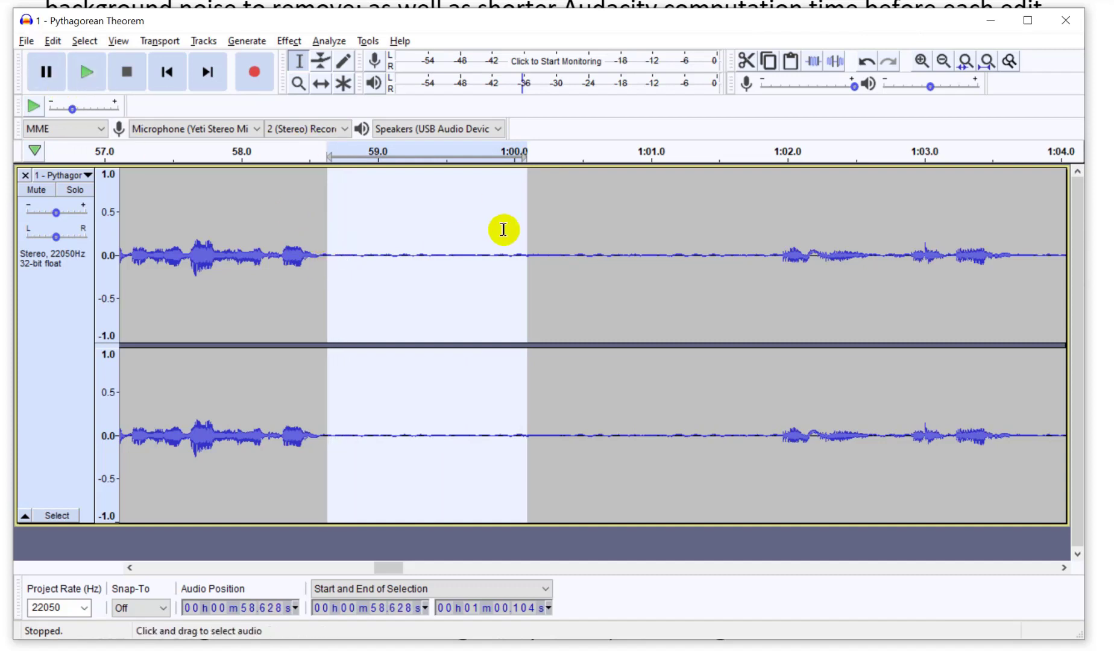
{"action": "left_click", "coordinate": [89, 70]}
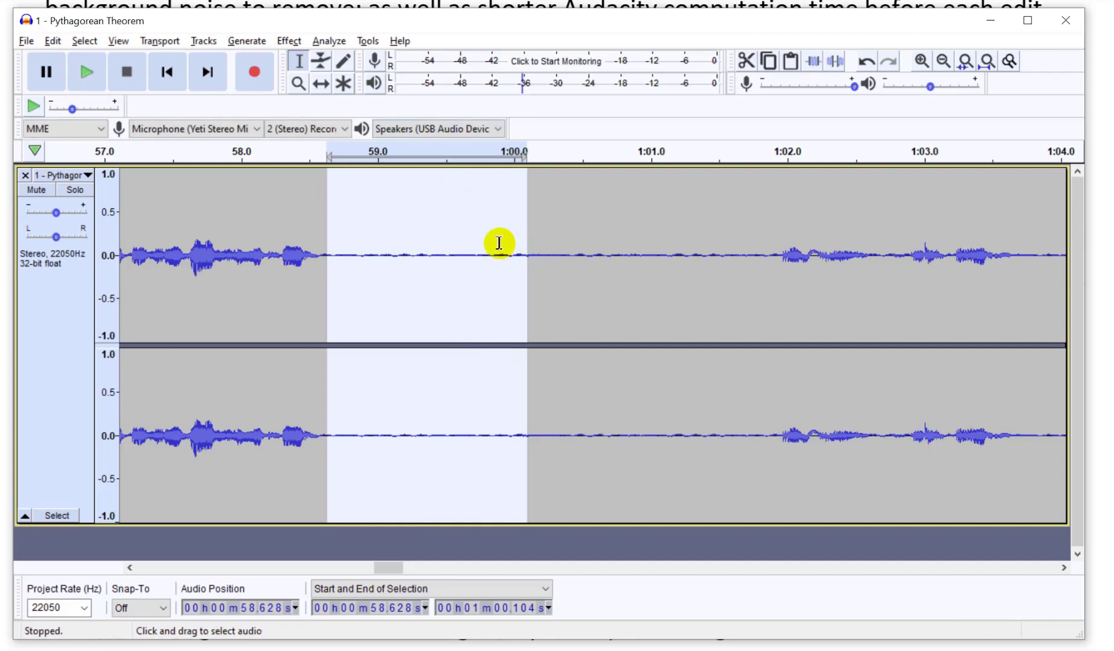
{"action": "left_click_drag", "start_coordinate": [513, 249], "coordinate": [328, 256]}
{"action": "left_click", "coordinate": [87, 80]}
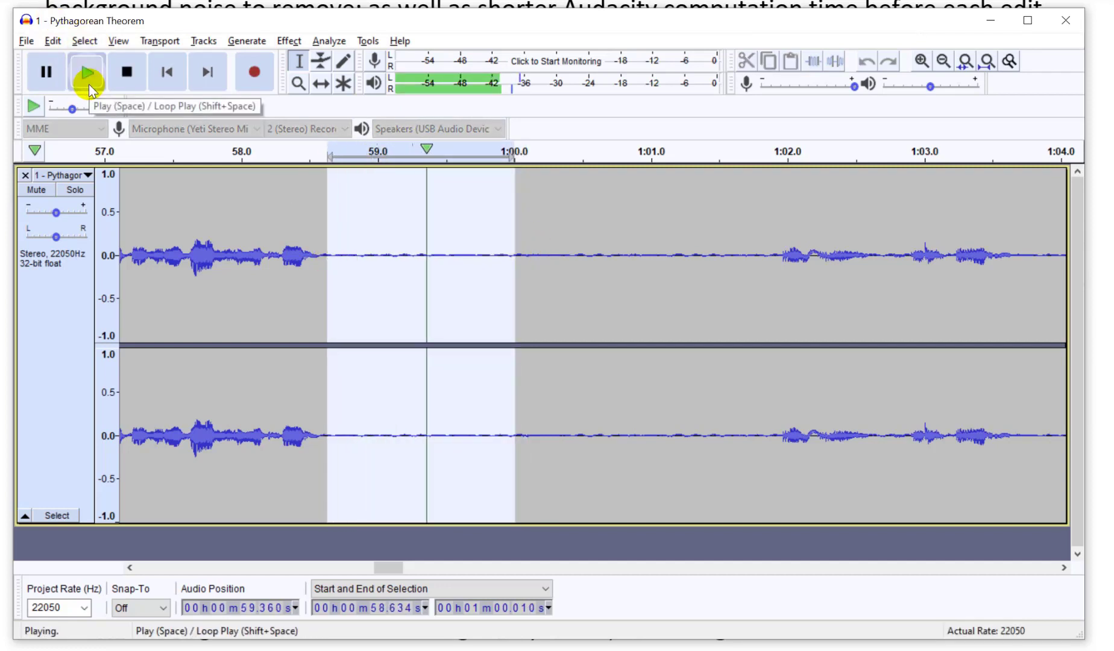
Capture a Noise Reduction noise profile from the selected quiet passage.
{"action": "left_click", "coordinate": [299, 42]}
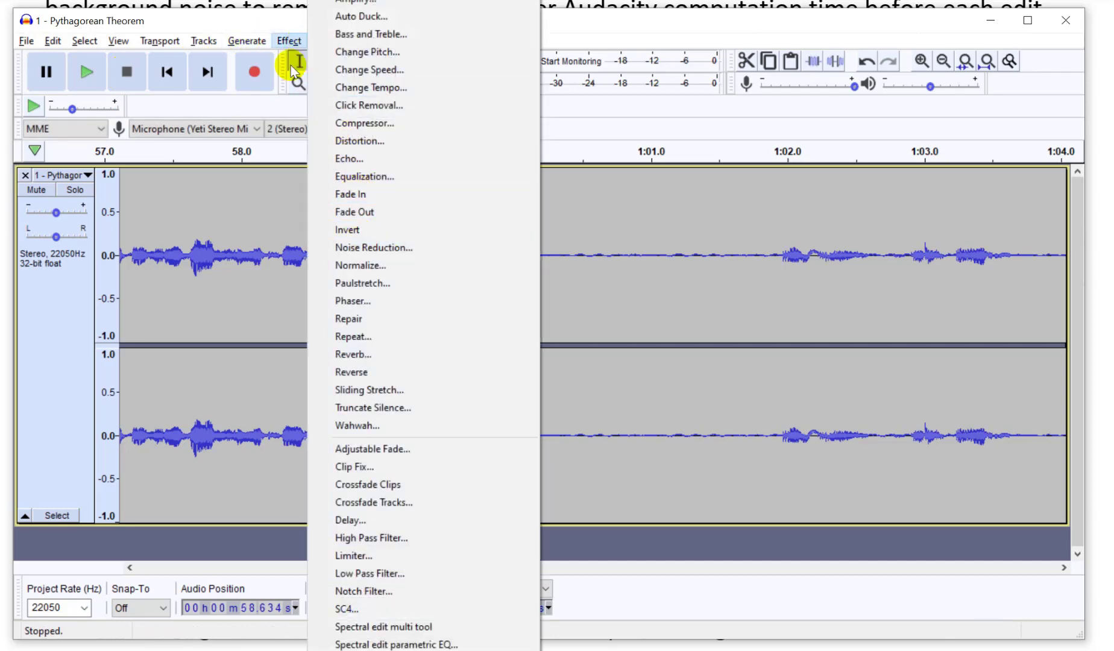
{"action": "left_click", "coordinate": [338, 248]}
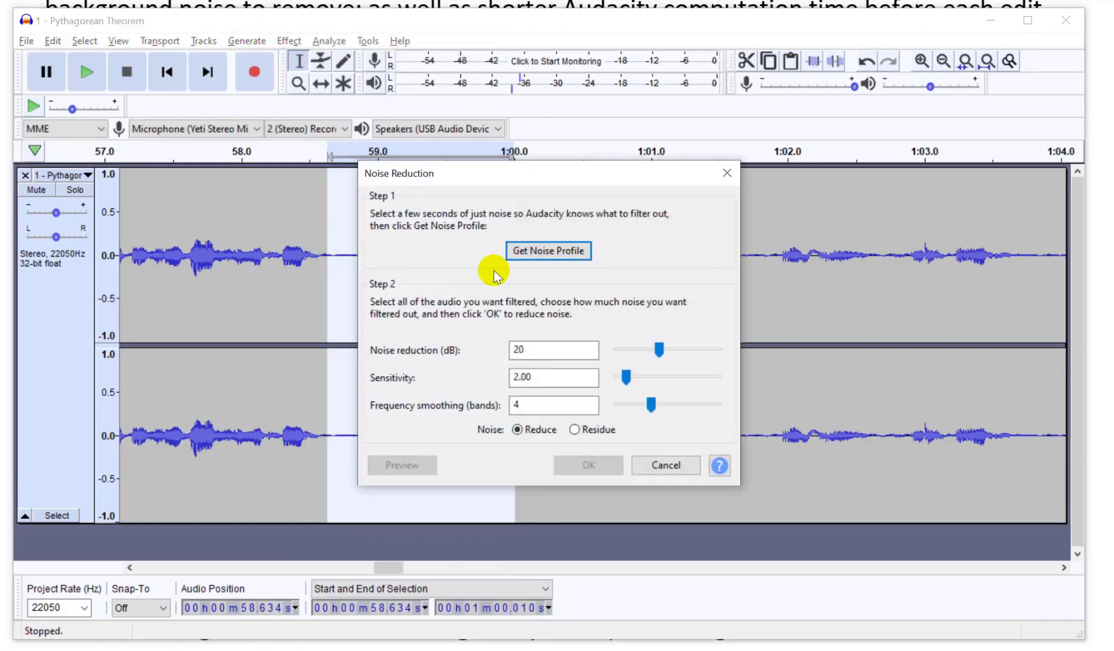
{"action": "left_click", "coordinate": [542, 250]}
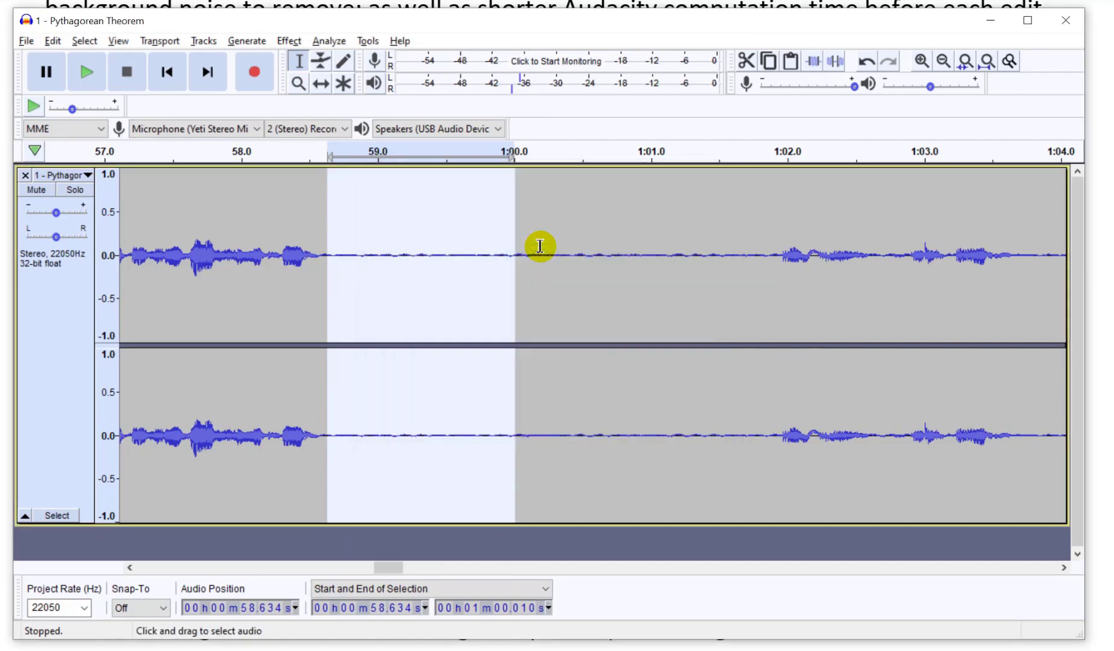
Preview the 20 dB Noise Reduction on the selected passage, first as Residue and again as Reduce.
{"action": "left_click", "coordinate": [288, 41]}
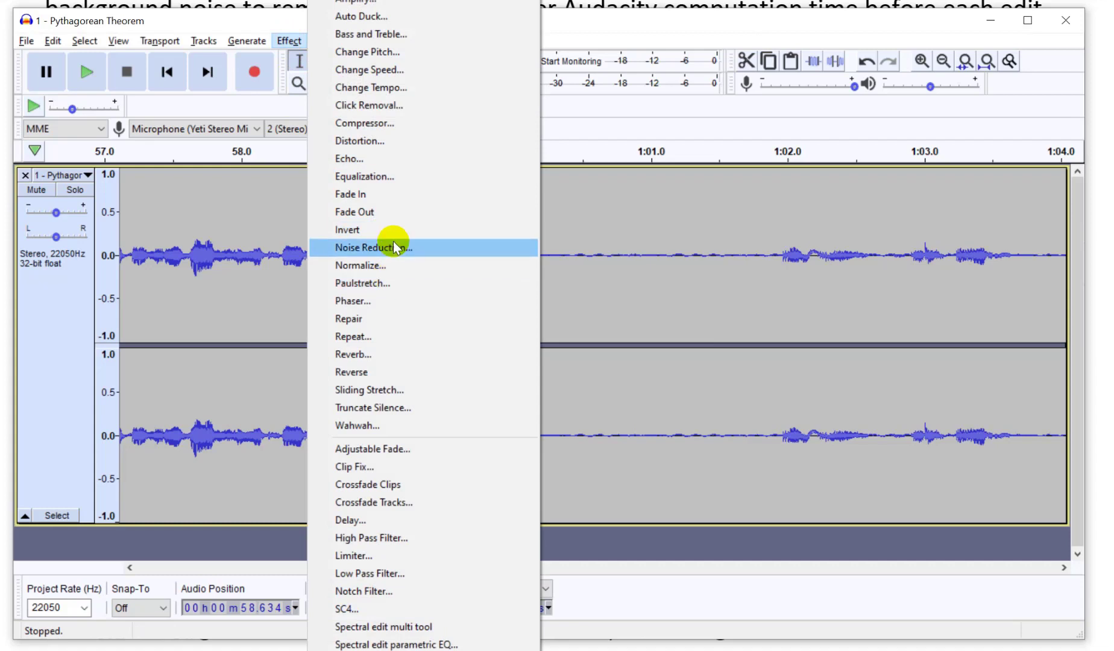
{"action": "left_click", "coordinate": [392, 248]}
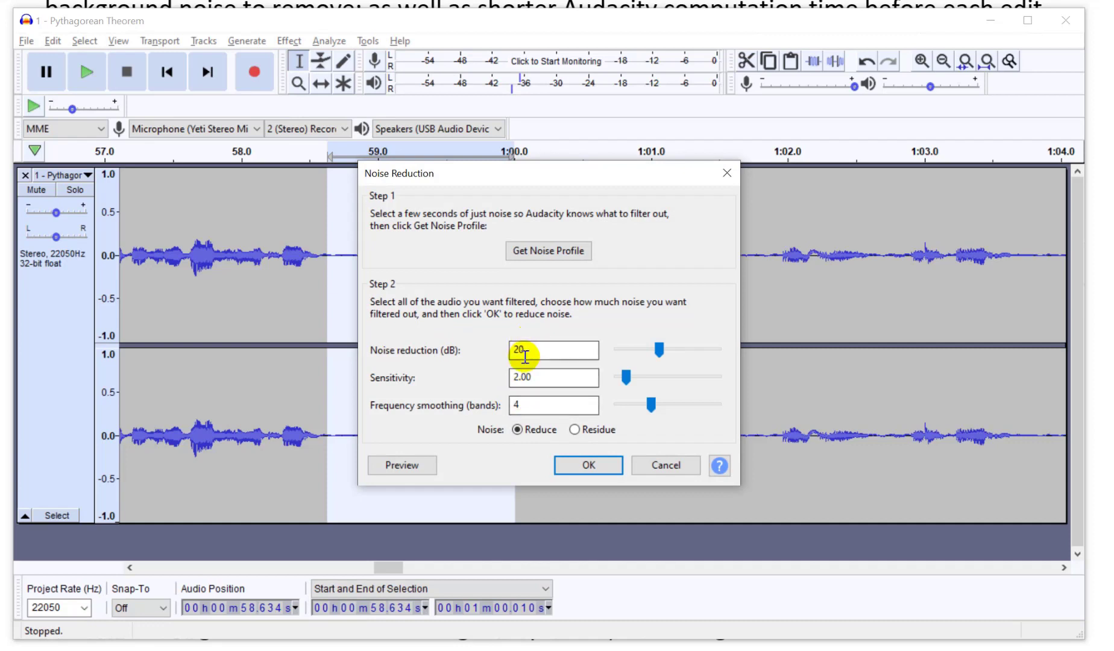
{"action": "left_click", "coordinate": [600, 432]}
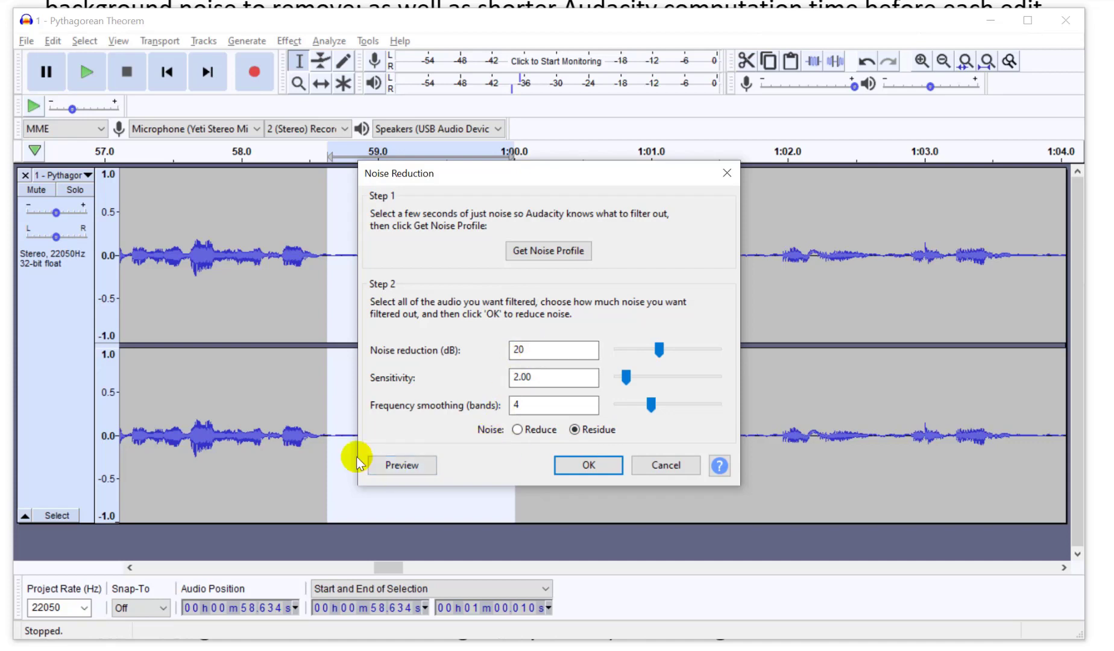
{"action": "left_click", "coordinate": [414, 466]}
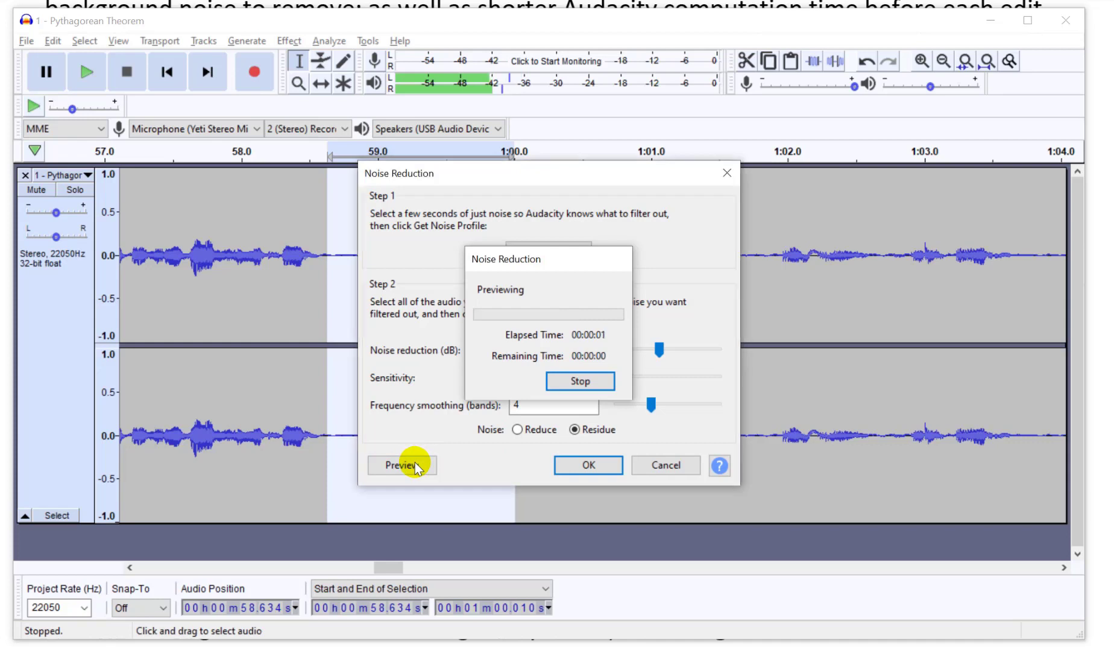
{"action": "left_click", "coordinate": [539, 430]}
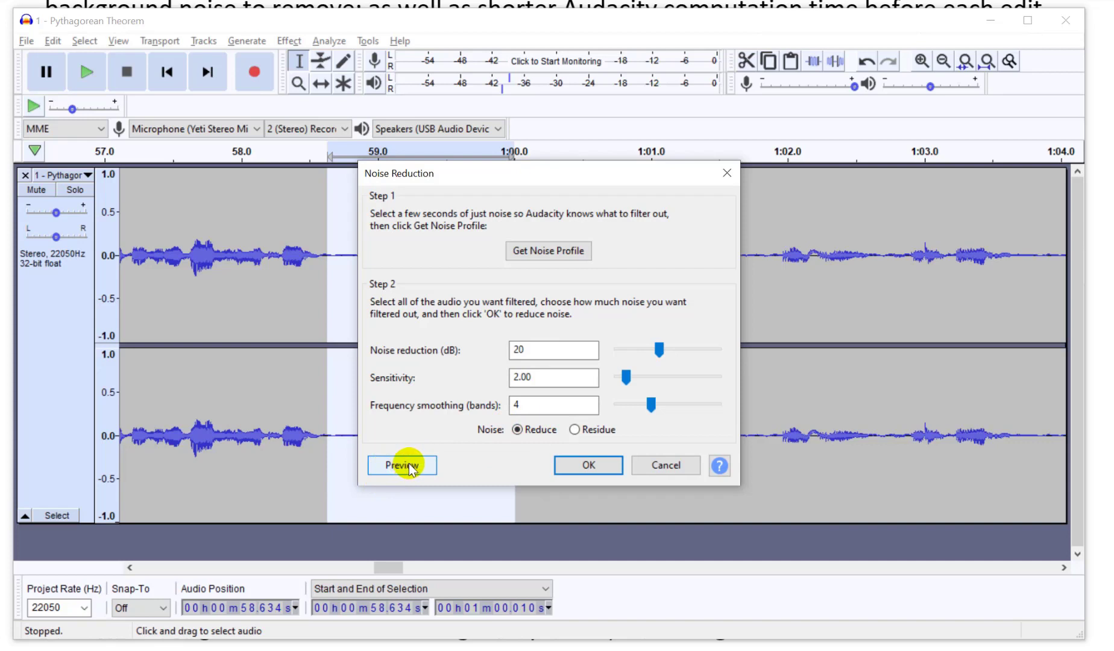
{"action": "left_click", "coordinate": [404, 465]}
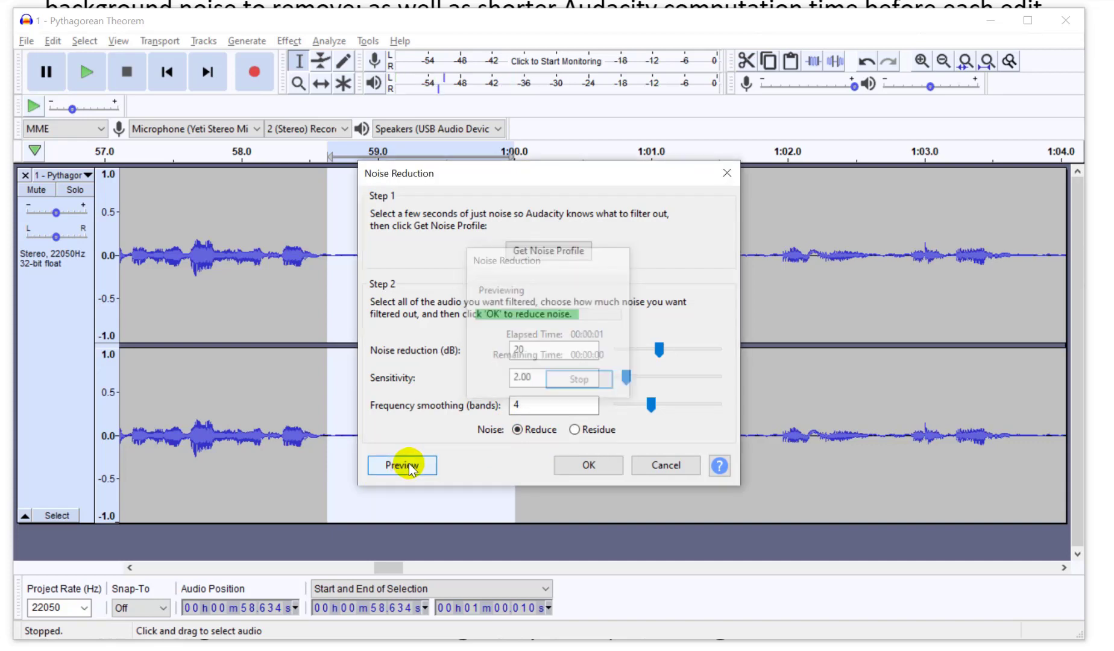
Try noise reduction values of 10 dB and 15 dB, previewing each on the selected passage.
{"action": "left_click_drag", "start_coordinate": [568, 351], "coordinate": [495, 345]}
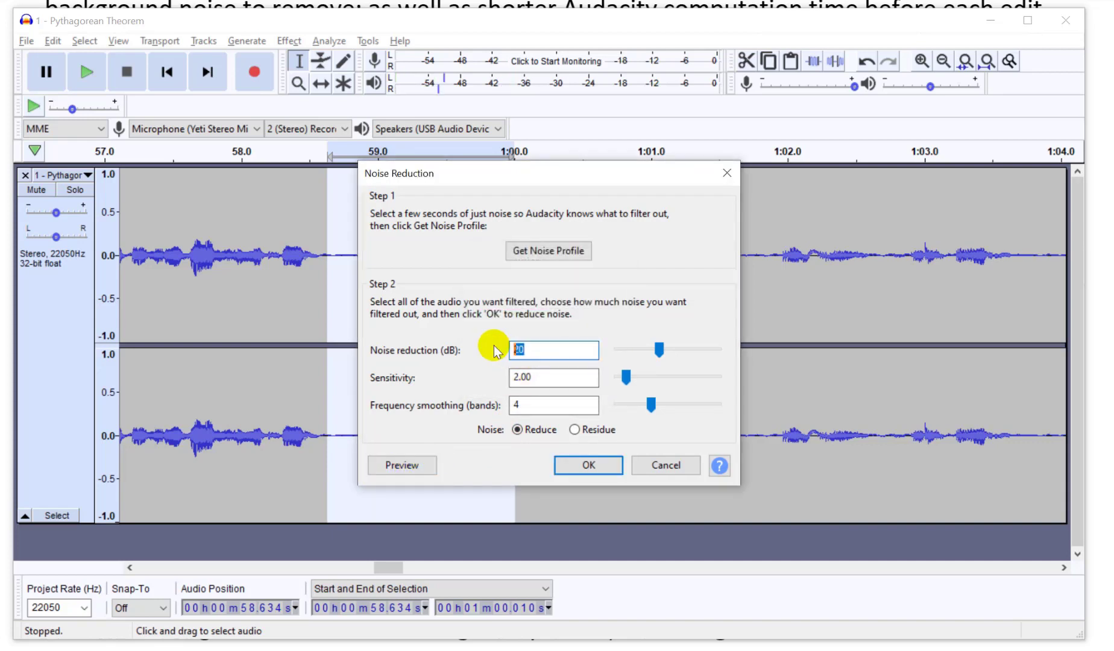
{"action": "type", "text": "10"}
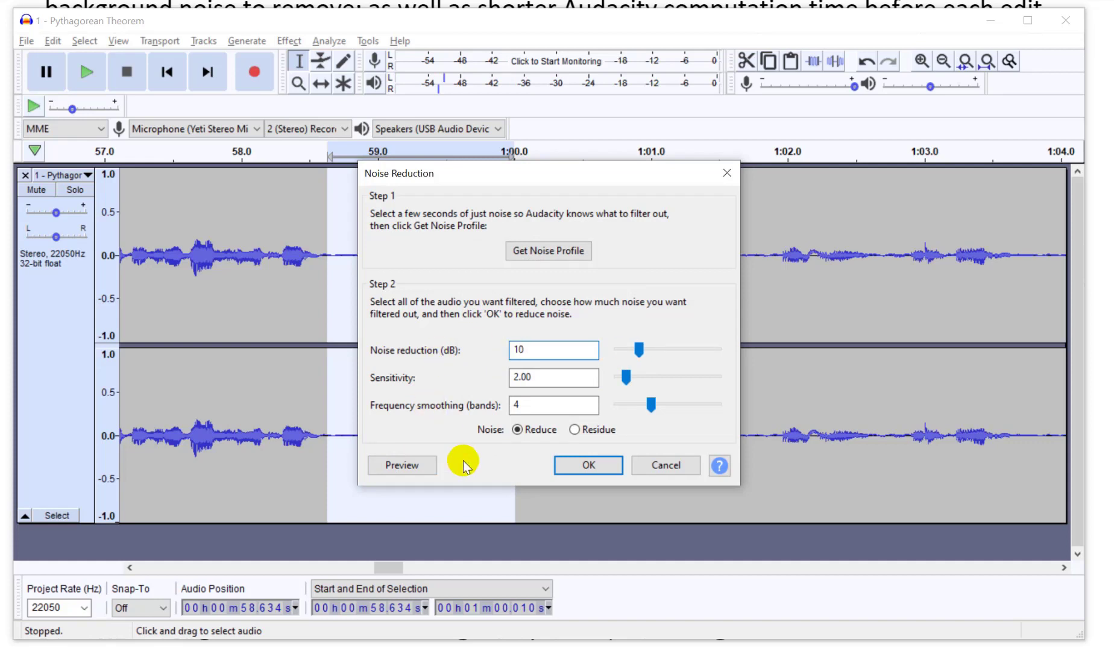
{"action": "left_click", "coordinate": [425, 467]}
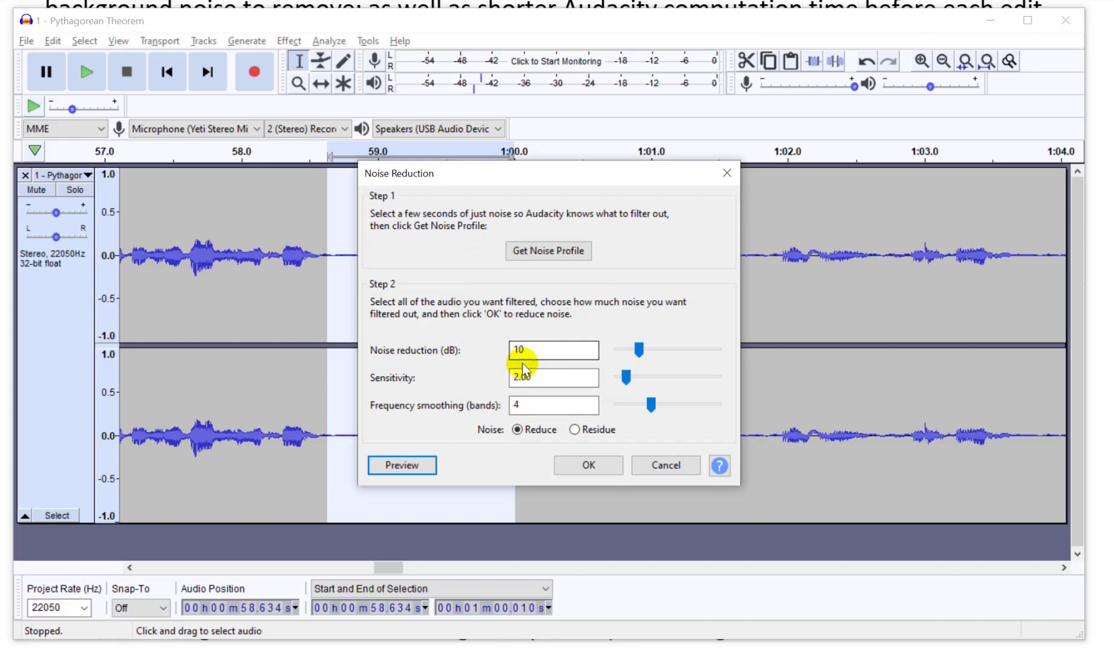
{"action": "left_click", "coordinate": [527, 348]}
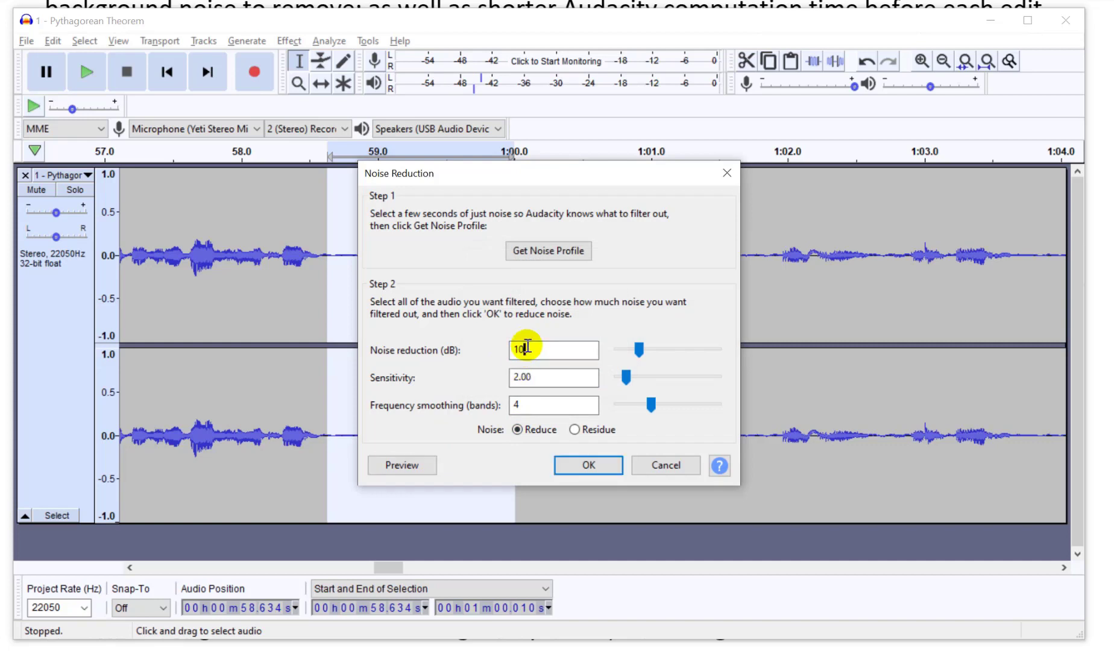
{"action": "type", "text": "15"}
{"action": "left_click", "coordinate": [430, 461]}
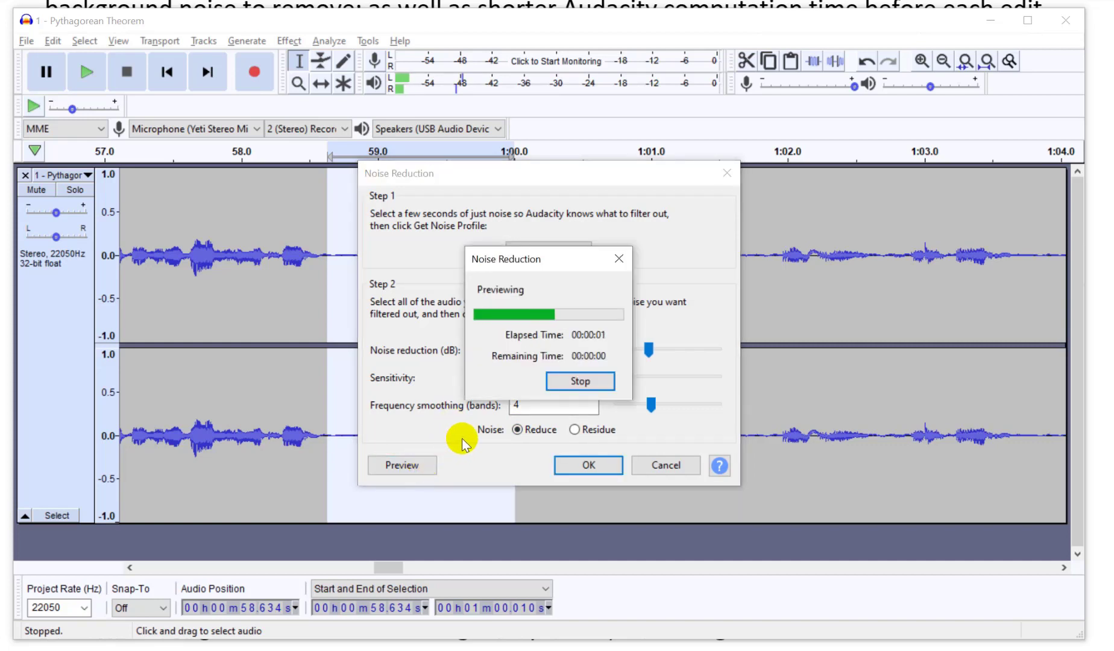
Set the noise reduction to 20 dB, preview it on the quiet passage and leave the effect without applying it.
{"action": "double_click", "coordinate": [542, 356]}
{"action": "type", "text": "2"}
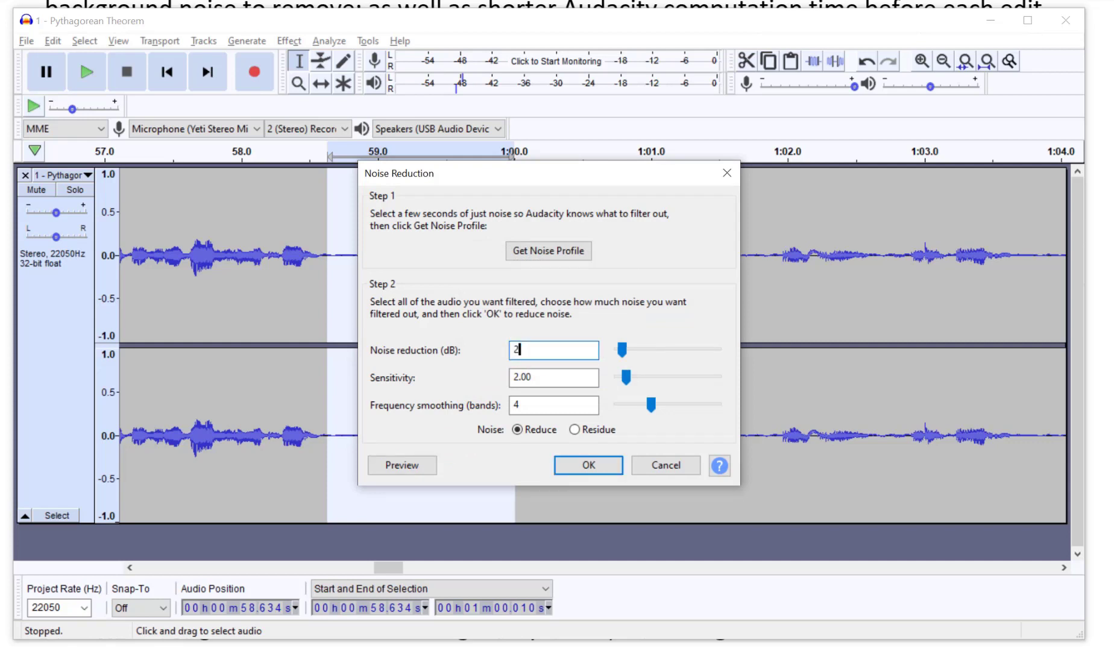
{"action": "type", "text": "0"}
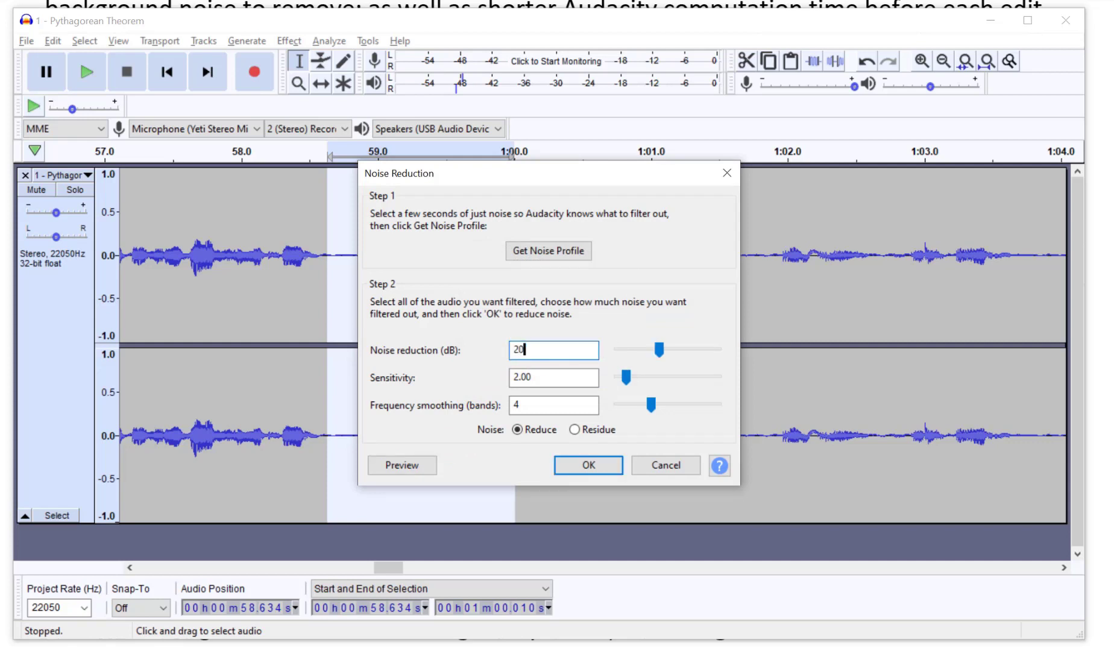
{"action": "left_click", "coordinate": [387, 465]}
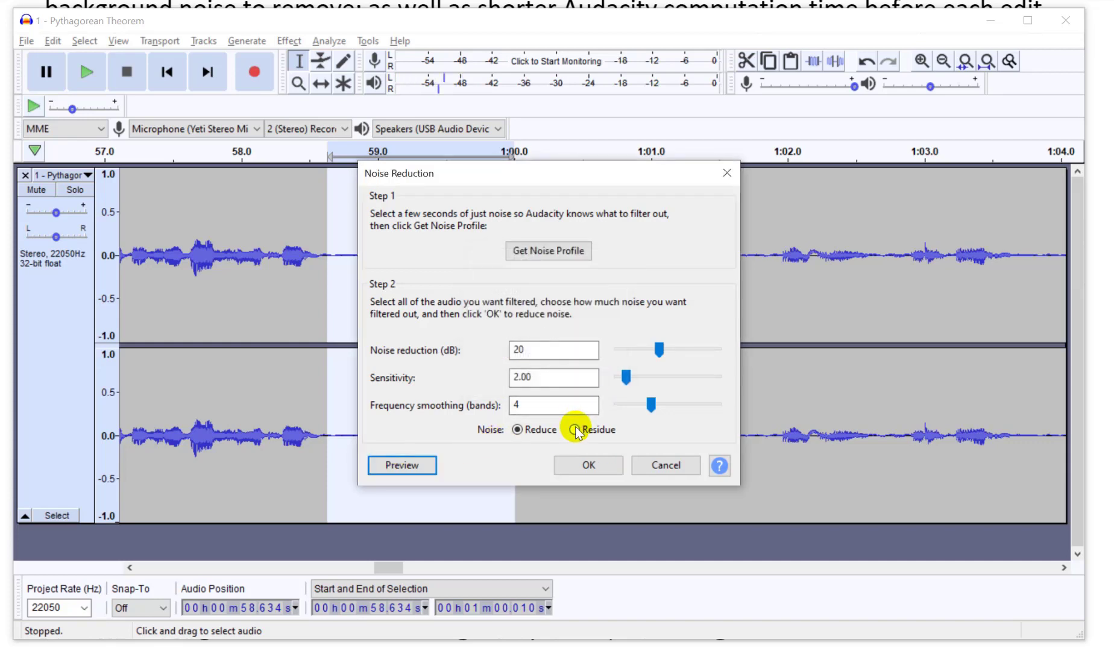
{"action": "left_click", "coordinate": [671, 467]}
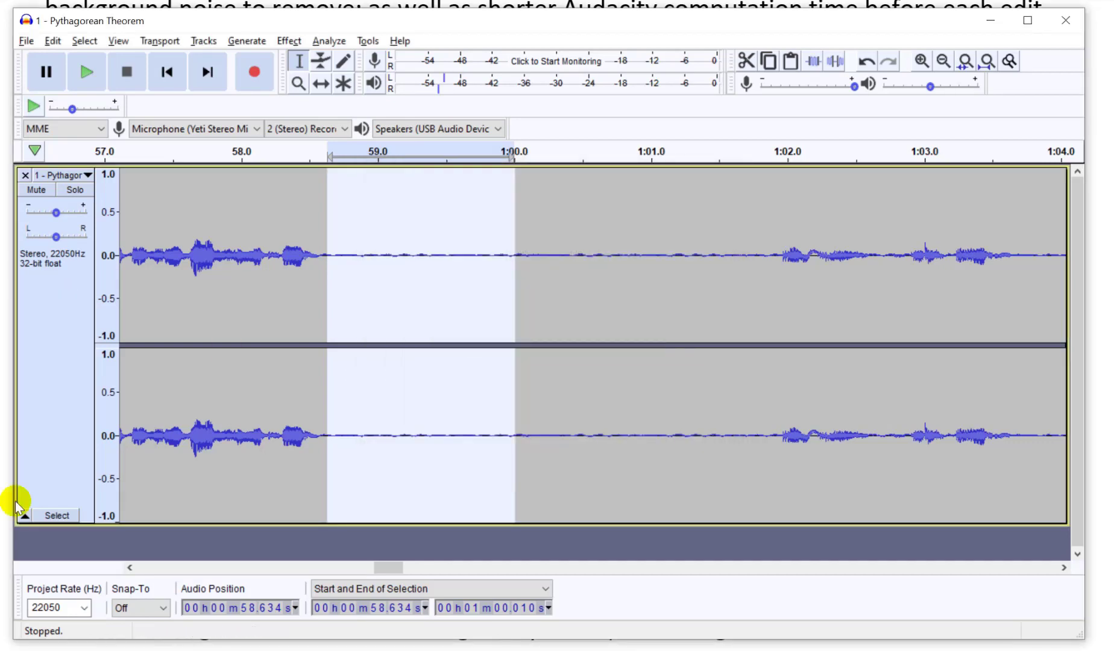
Select the whole track and preview the Residue of a 20 dB Noise Reduction on it.
{"action": "left_click", "coordinate": [56, 515]}
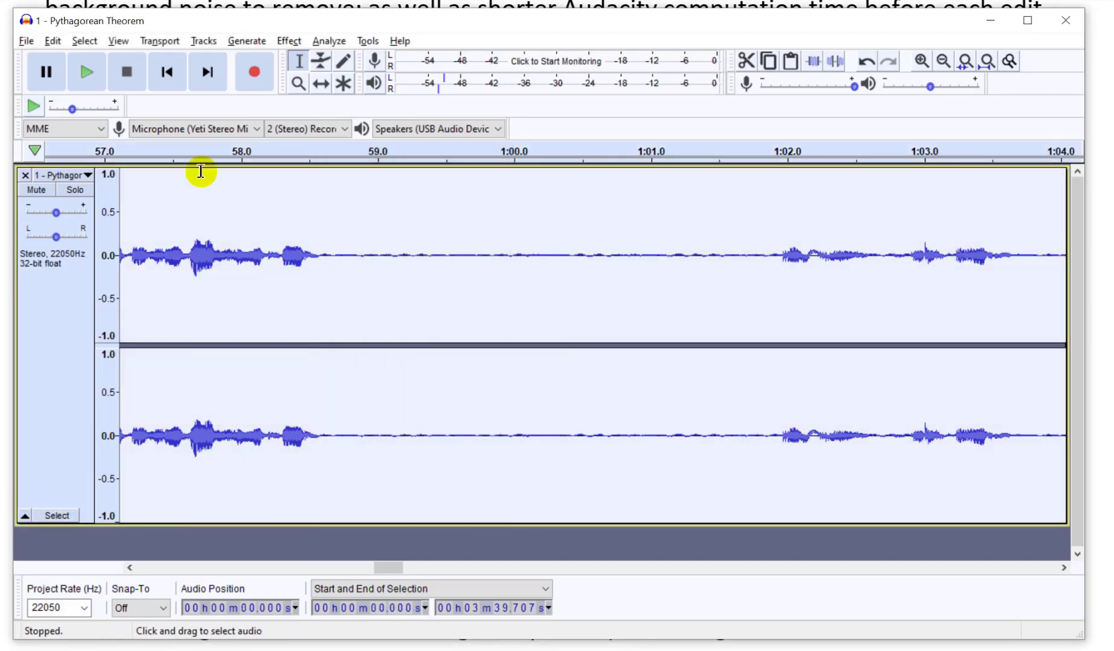
{"action": "left_click", "coordinate": [283, 44]}
{"action": "left_click", "coordinate": [361, 247]}
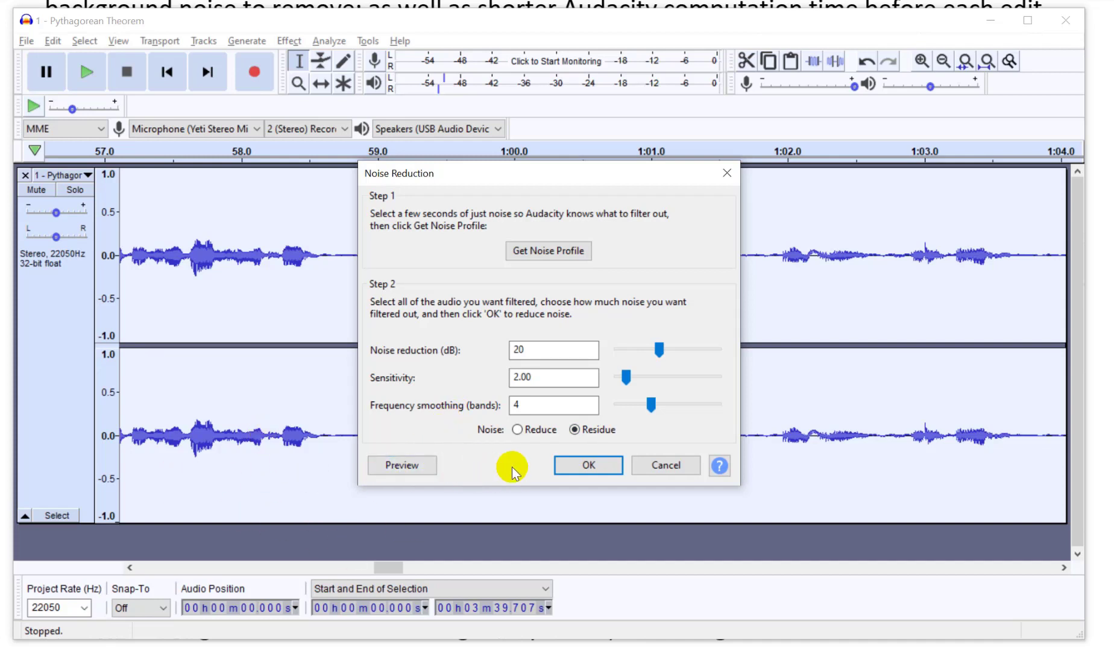
{"action": "left_click", "coordinate": [411, 474]}
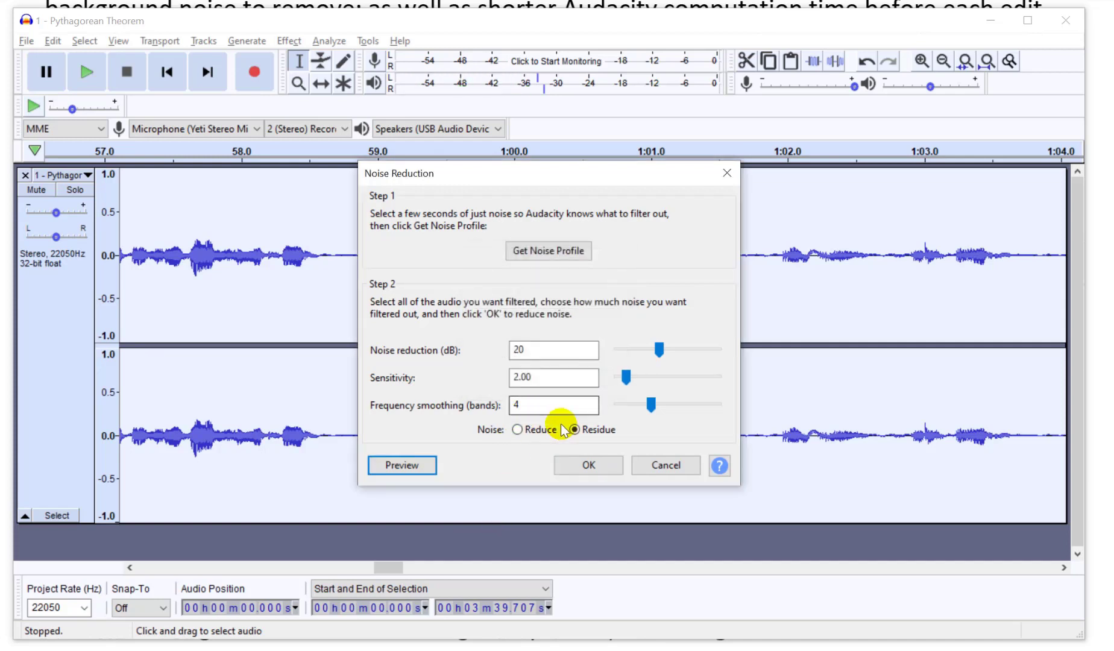
Switch the noise option to Reduce, preview it and apply the 20 dB reduction with sensitivity 2.00 and 4 smoothing bands to the whole track.
{"action": "left_click", "coordinate": [531, 430]}
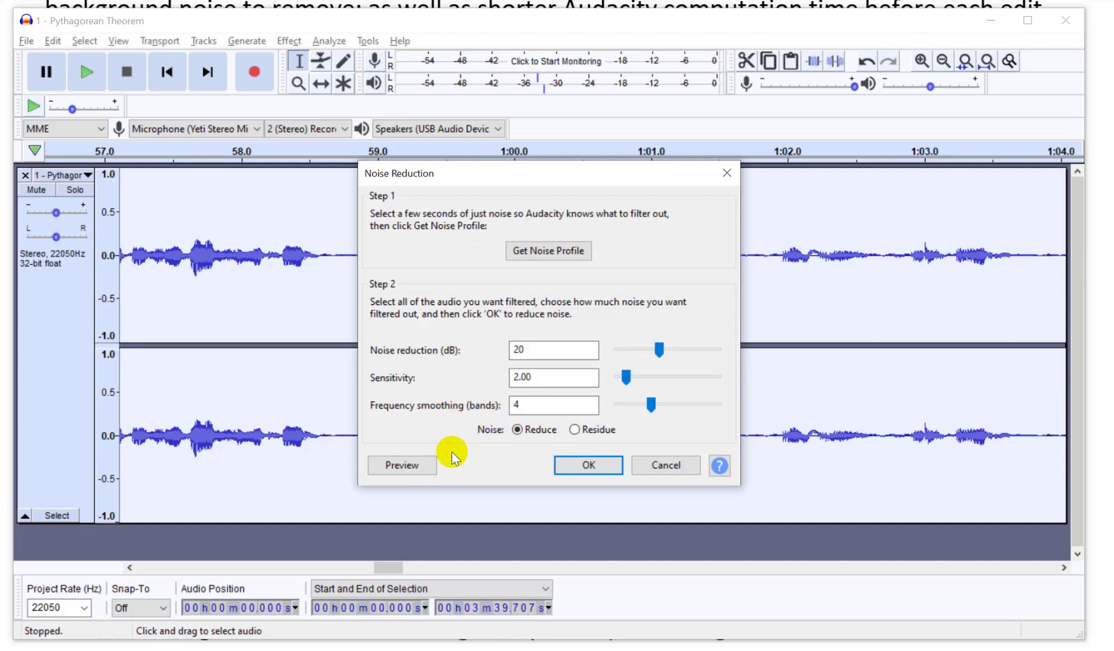
{"action": "left_click", "coordinate": [409, 467]}
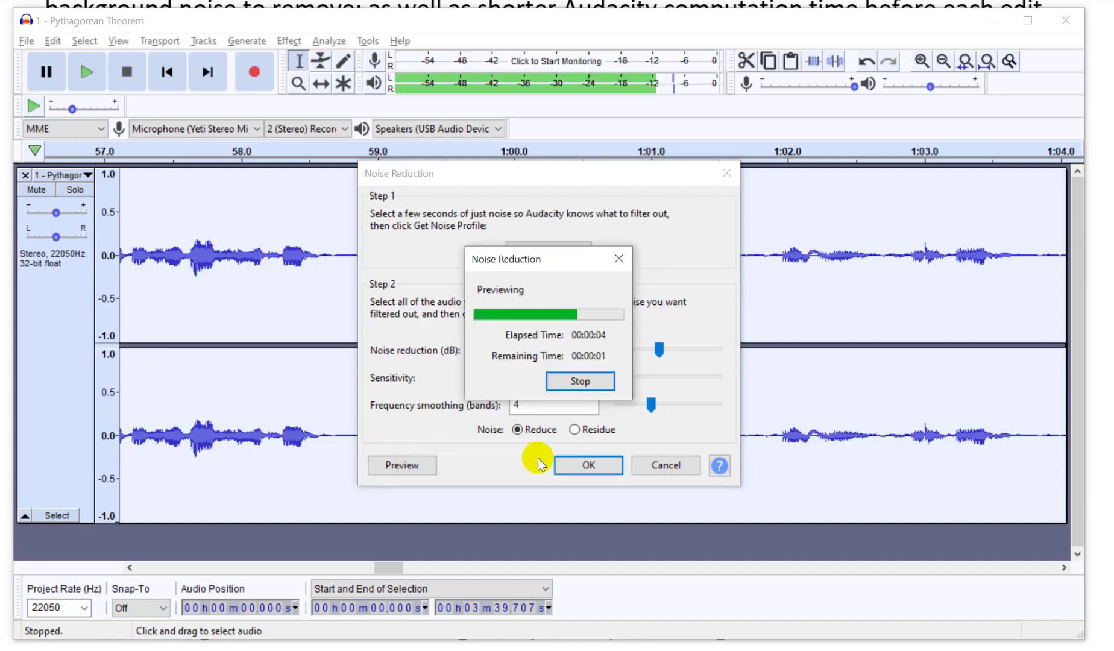
{"action": "left_click", "coordinate": [572, 467]}
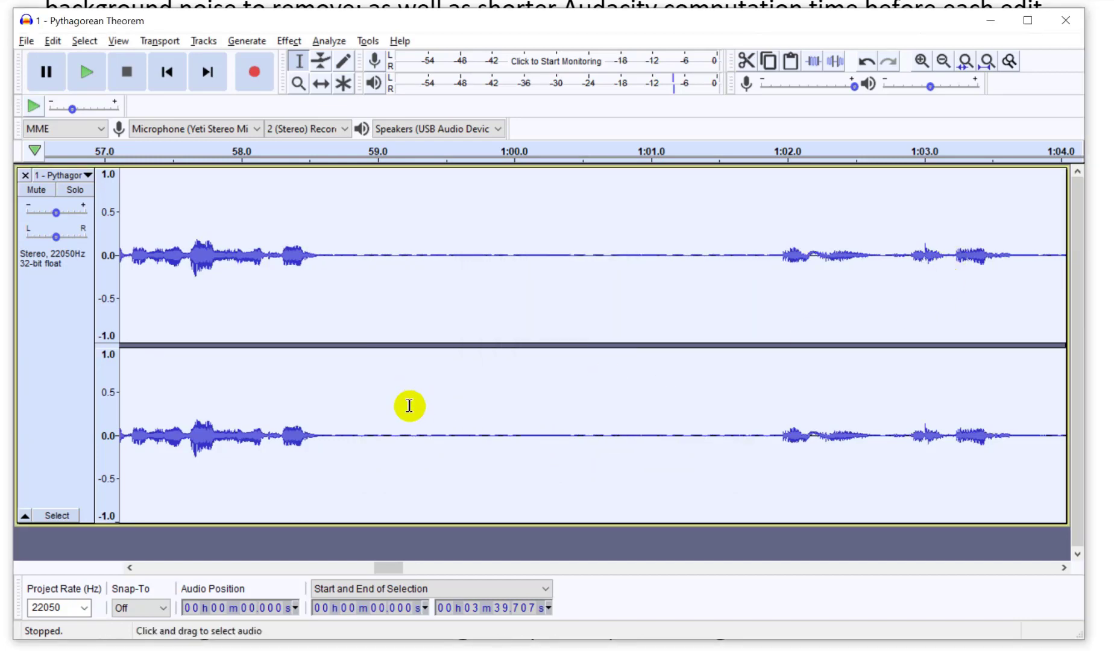
Examine the noise-reduced waveform across the whole track and mark short passages near its beginning.
{"action": "left_click_drag", "start_coordinate": [375, 567], "coordinate": [144, 566]}
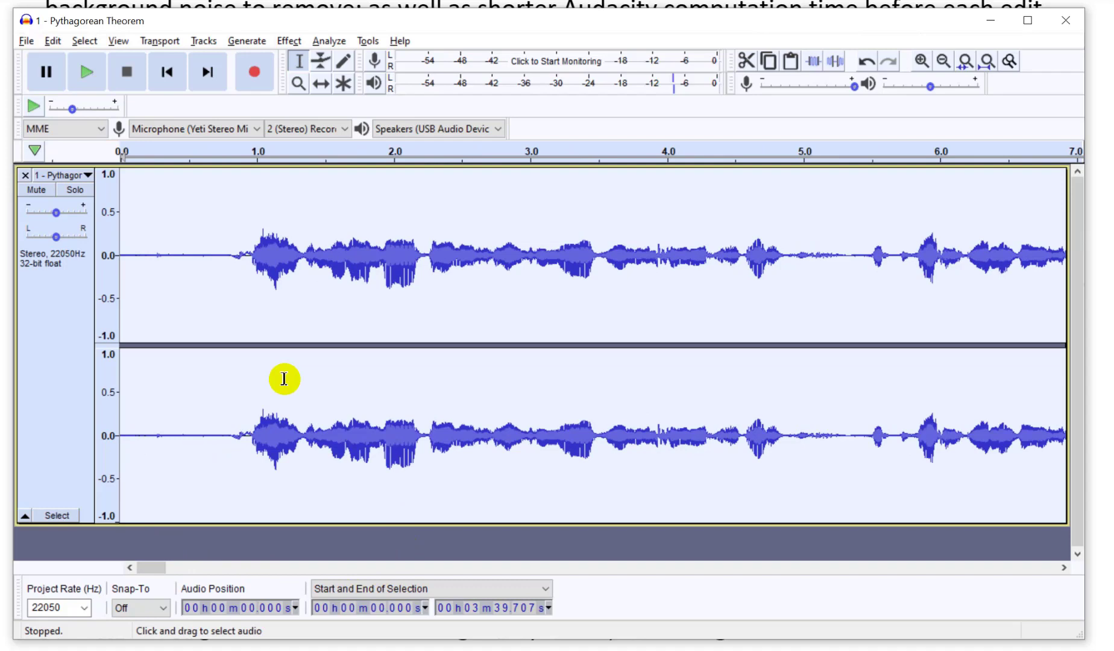
{"action": "scroll", "coordinate": [378, 322], "scroll_direction": "down", "scroll_amount": 4}
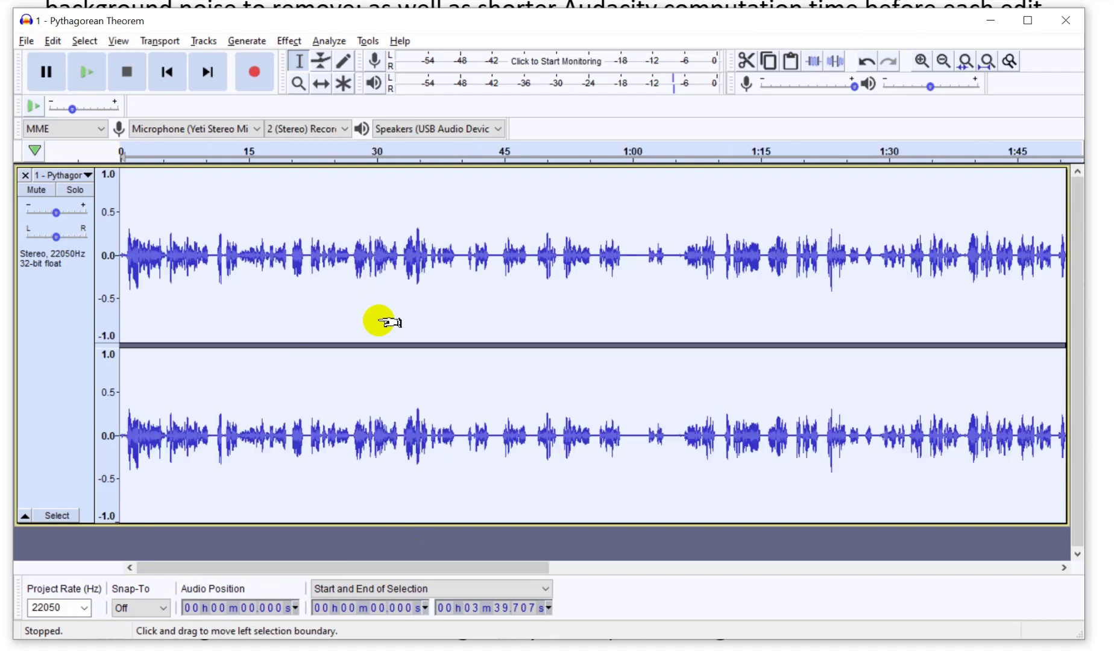
{"action": "scroll", "coordinate": [374, 321], "scroll_direction": "down", "scroll_amount": 3}
{"action": "scroll", "coordinate": [362, 320], "scroll_direction": "up", "scroll_amount": 2}
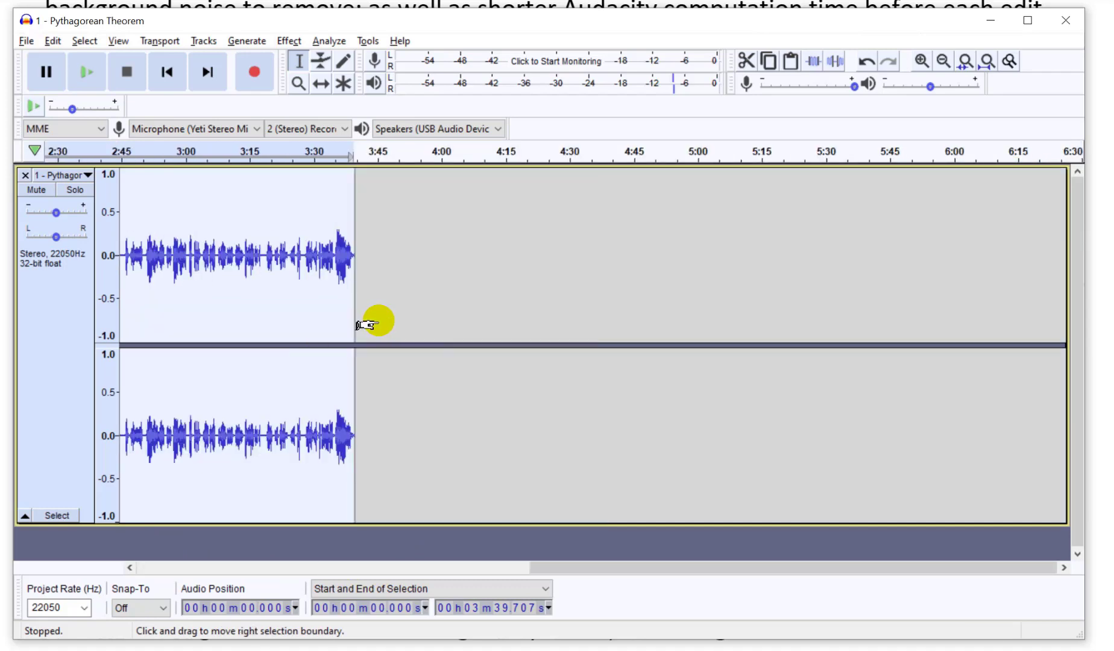
{"action": "left_click_drag", "start_coordinate": [771, 566], "coordinate": [141, 550]}
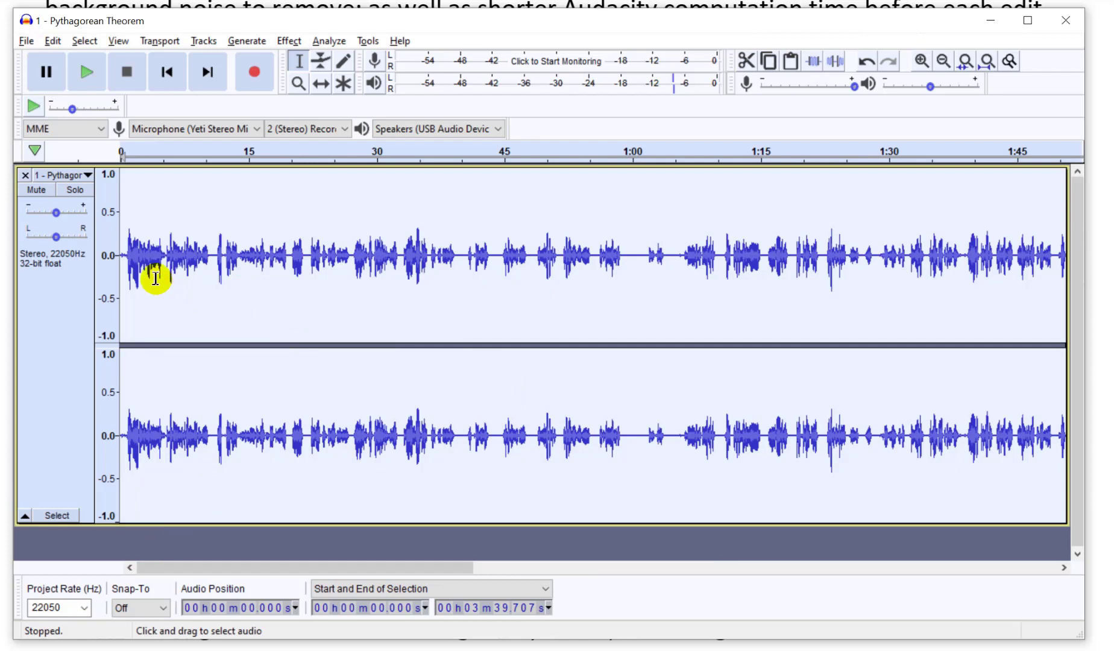
{"action": "left_click_drag", "start_coordinate": [156, 278], "coordinate": [190, 259]}
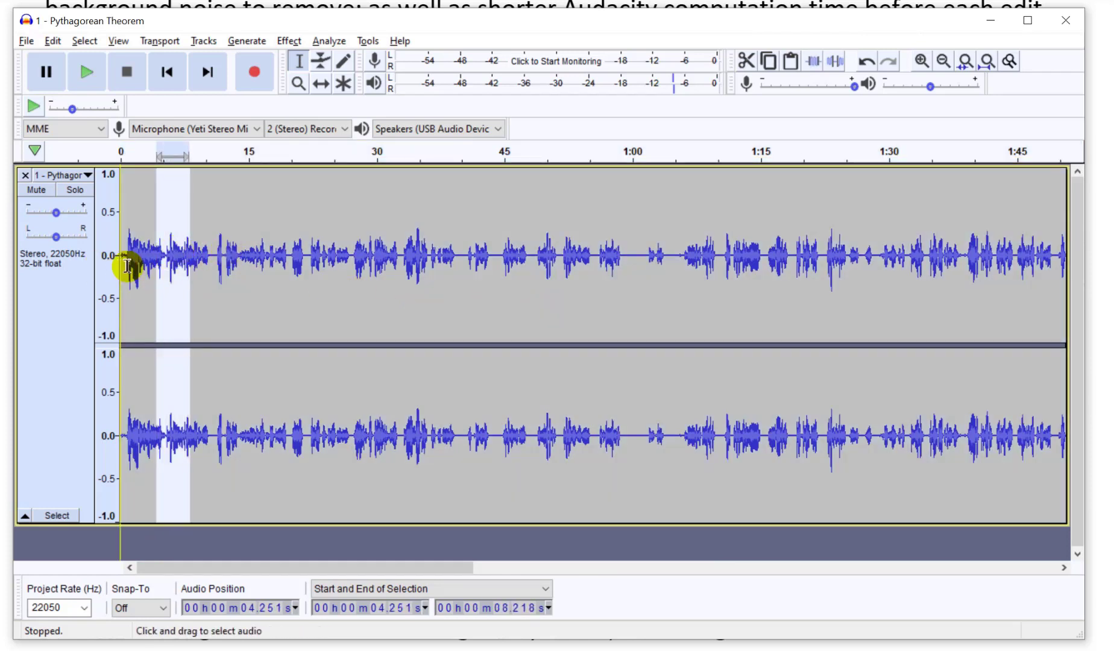
{"action": "left_click_drag", "start_coordinate": [138, 263], "coordinate": [97, 273]}
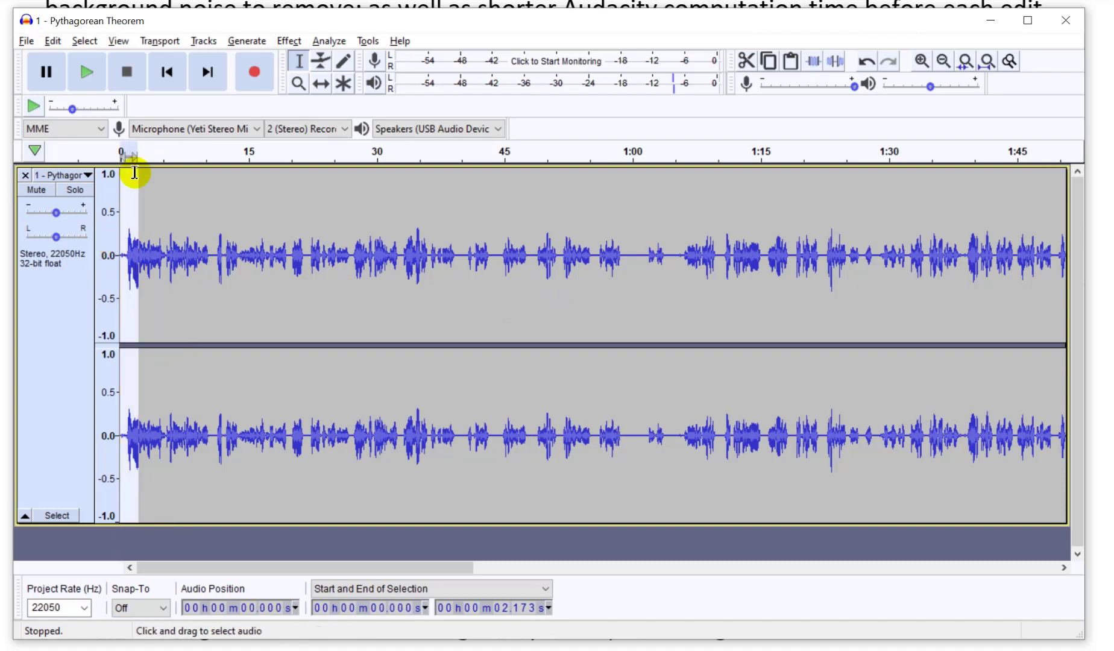
Select the quiet opening before the first speech, from 0 to about 0.78 s, and play it.
{"action": "key", "text": "ctrl+1"}
{"action": "key", "text": "ctrl+1"}
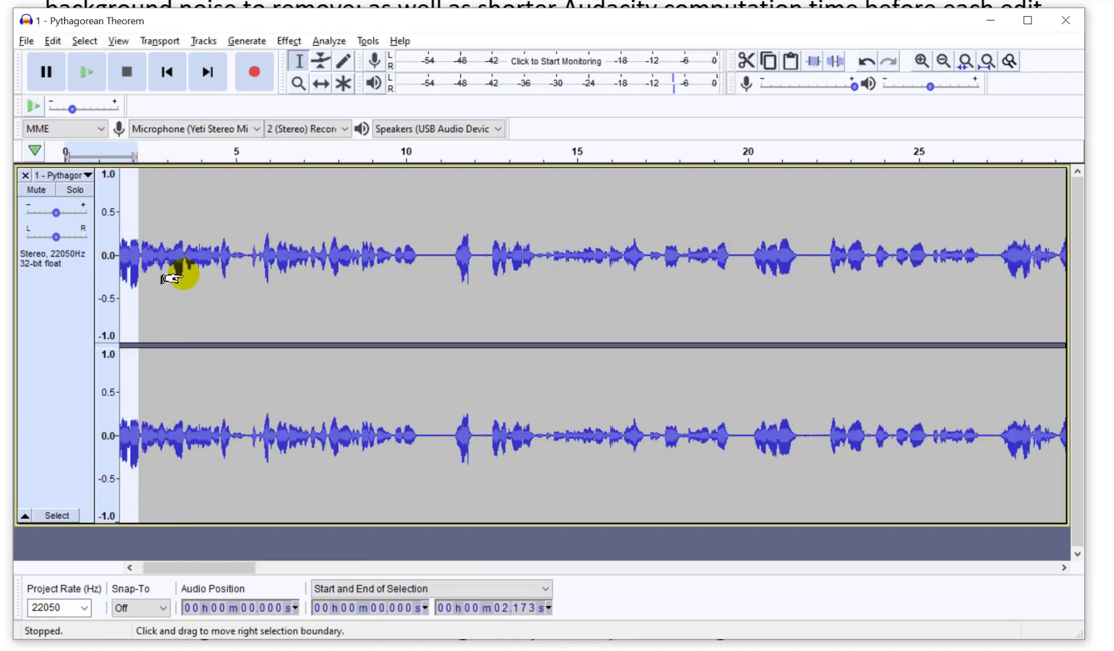
{"action": "left_click_drag", "start_coordinate": [218, 568], "coordinate": [139, 565]}
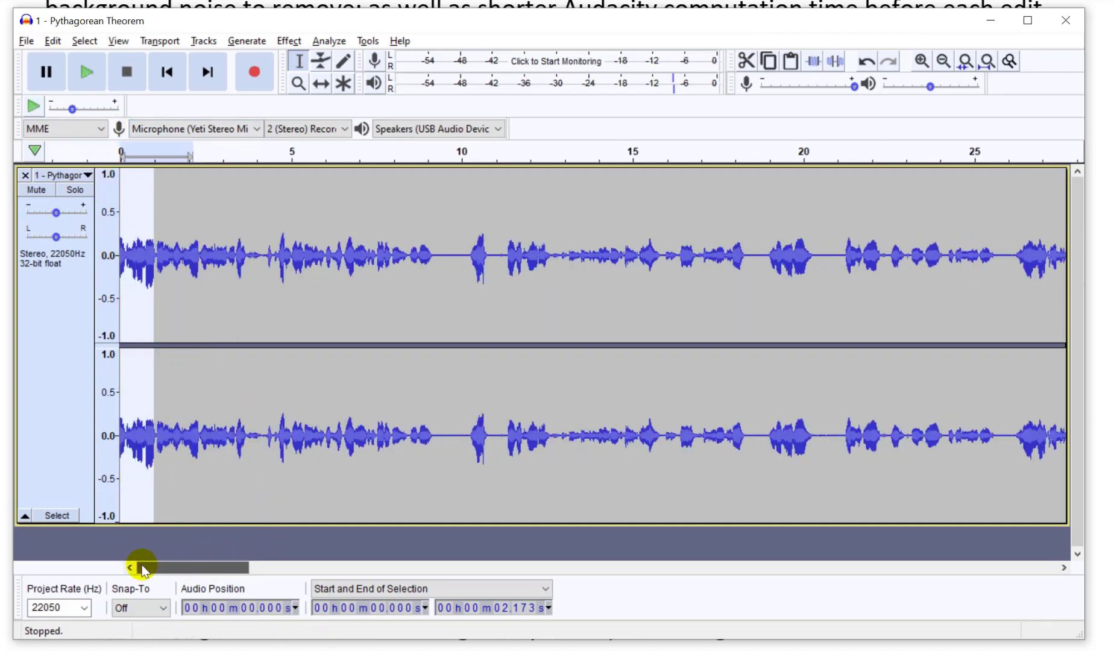
{"action": "left_click_drag", "start_coordinate": [149, 268], "coordinate": [91, 258]}
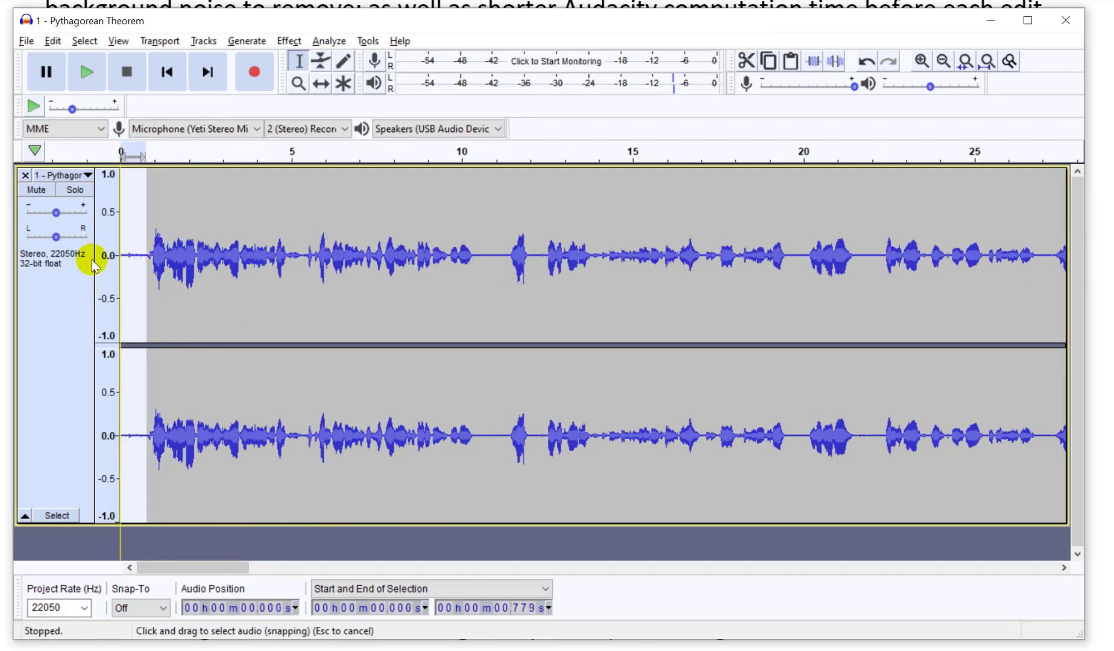
{"action": "left_click", "coordinate": [91, 75]}
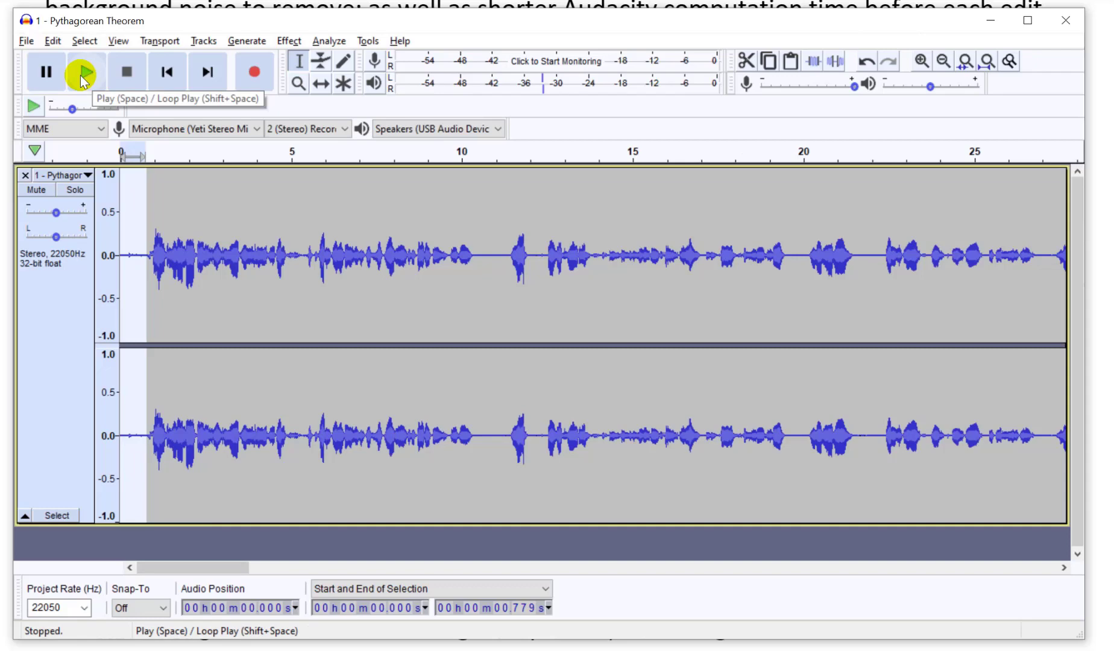
{"action": "left_click", "coordinate": [83, 74]}
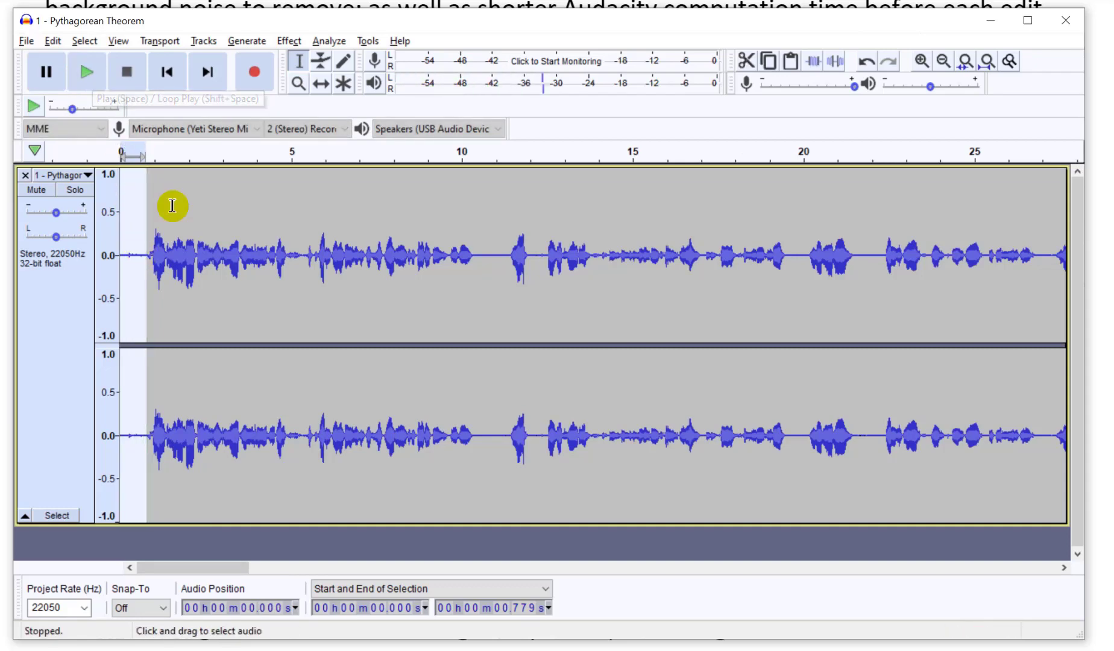
Start the Amplify effect on the selected quiet opening and preview it at -10 dB and -20 dB.
{"action": "left_click", "coordinate": [301, 42]}
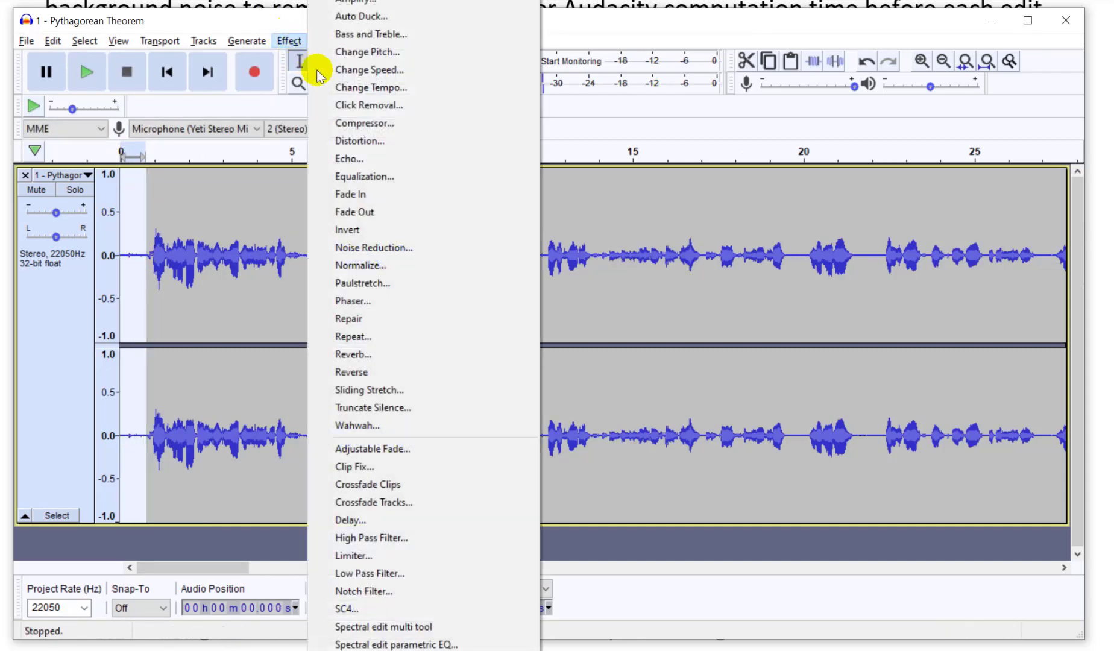
{"action": "left_click", "coordinate": [325, 3]}
{"action": "type", "text": "-"}
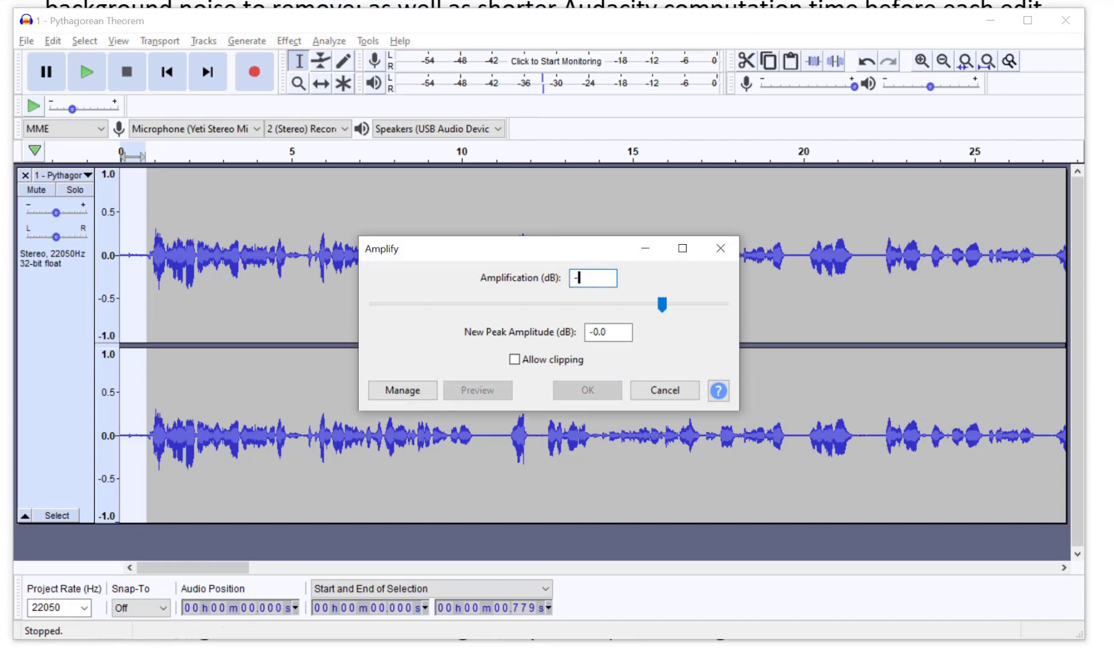
{"action": "type", "text": "10"}
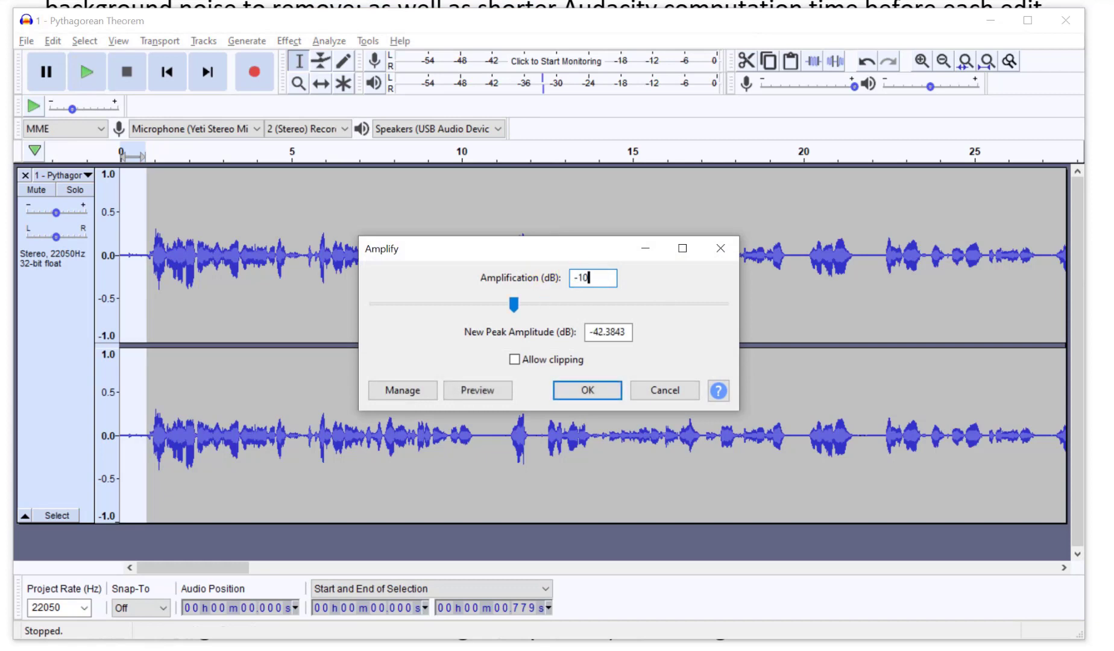
{"action": "left_click", "coordinate": [458, 395]}
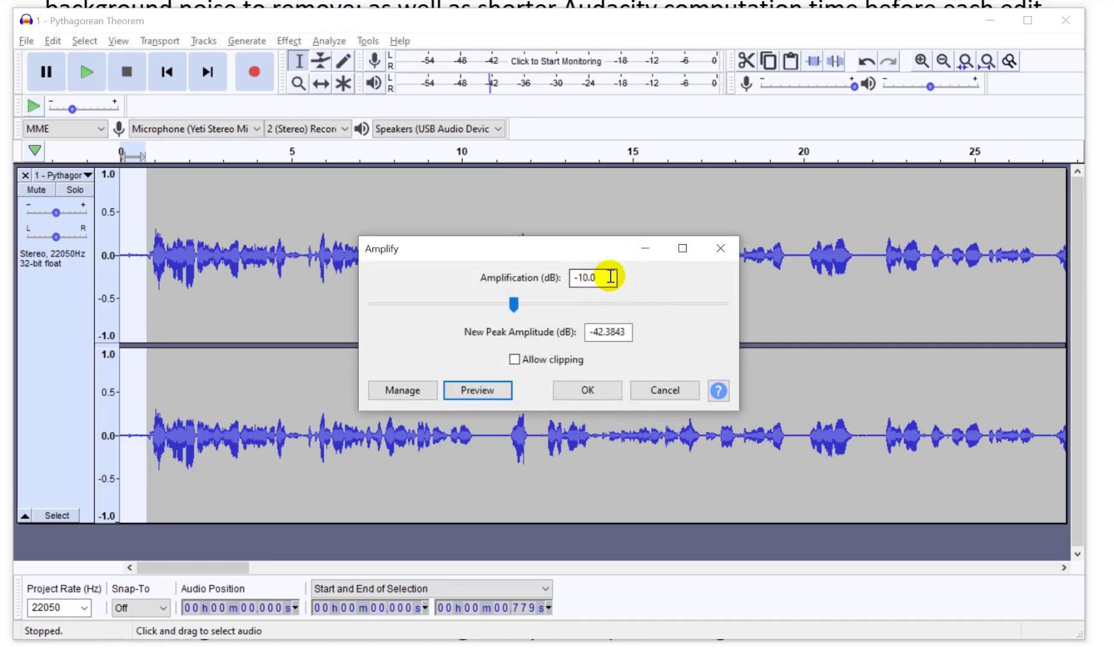
{"action": "left_click_drag", "start_coordinate": [610, 276], "coordinate": [514, 277]}
{"action": "type", "text": "-20"}
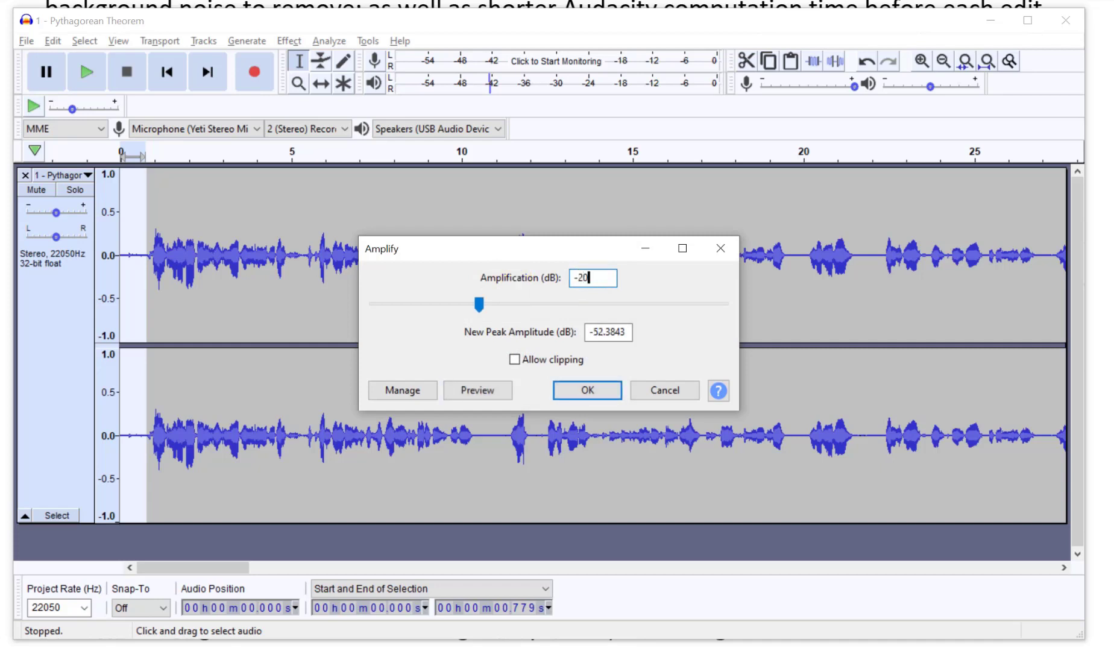
{"action": "left_click", "coordinate": [477, 390]}
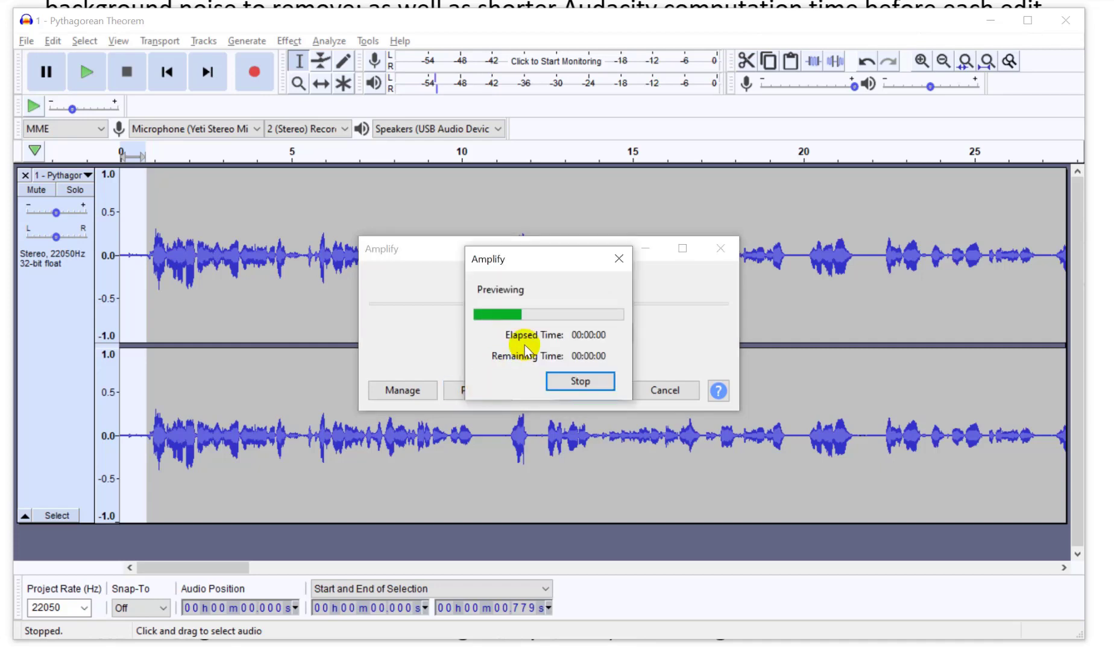
Set the amplification to -40 dB, preview it and apply it to the quiet opening.
{"action": "left_click_drag", "start_coordinate": [617, 278], "coordinate": [517, 279]}
{"action": "type", "text": "-40"}
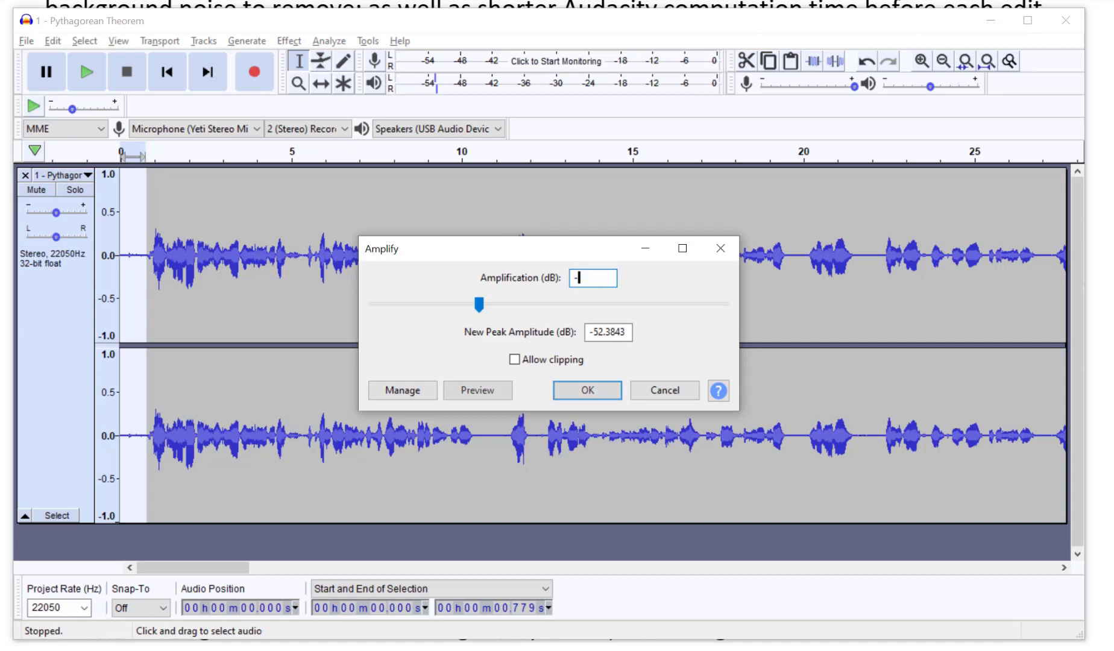
{"action": "left_click", "coordinate": [464, 388]}
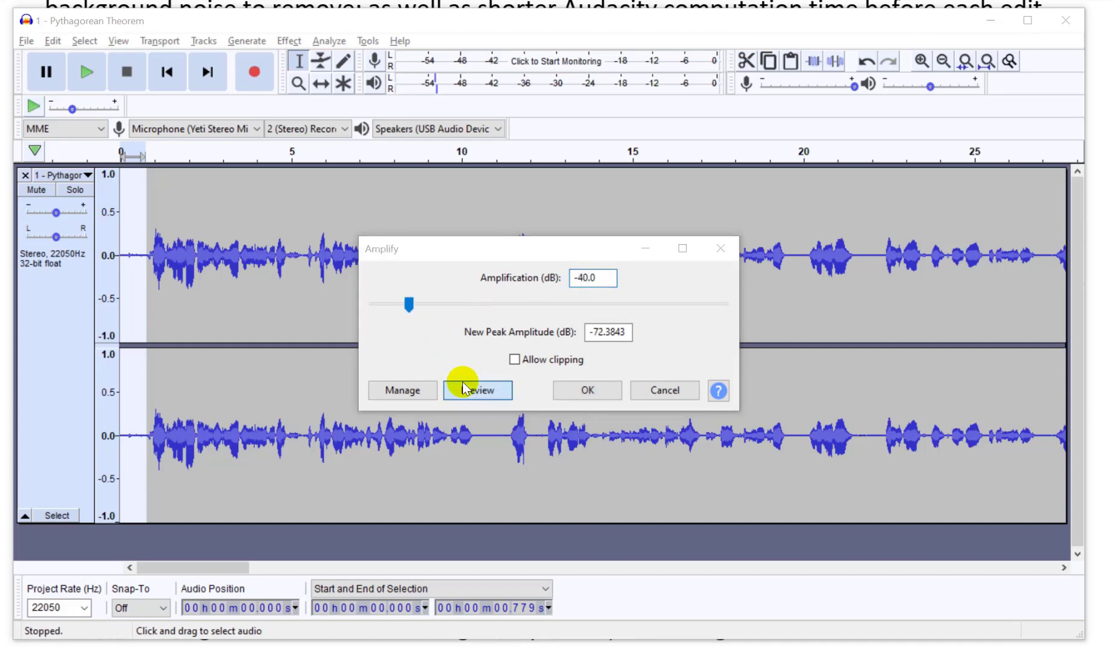
{"action": "left_click", "coordinate": [568, 389]}
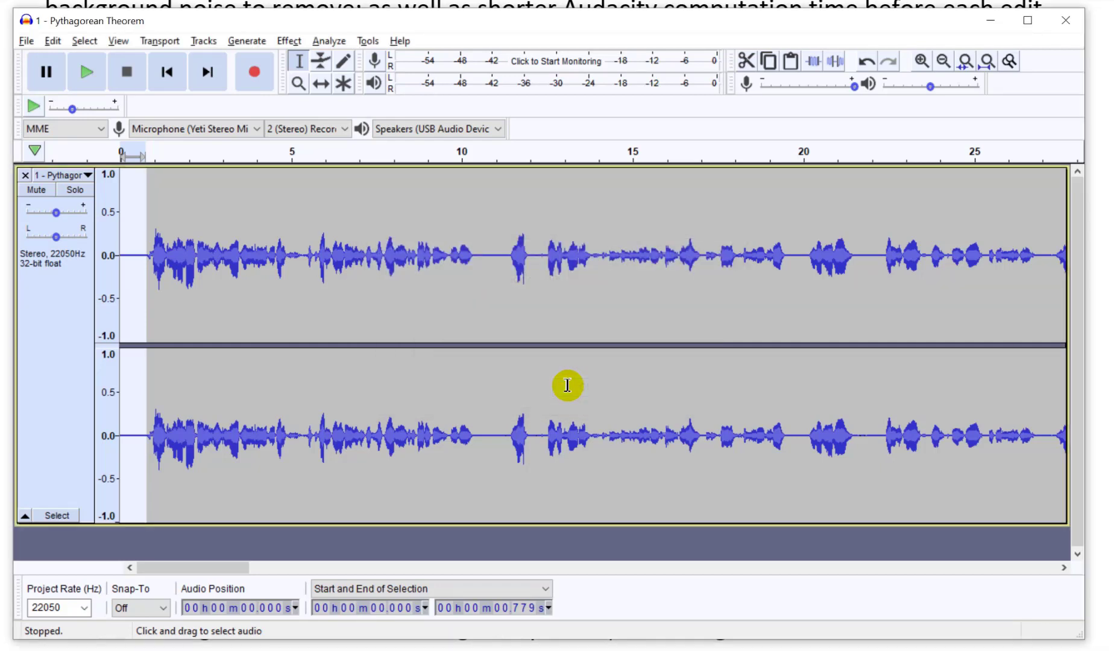
Select the first 3.7 seconds of the track and play them back, pausing partway through.
{"action": "left_click_drag", "start_coordinate": [243, 293], "coordinate": [55, 283]}
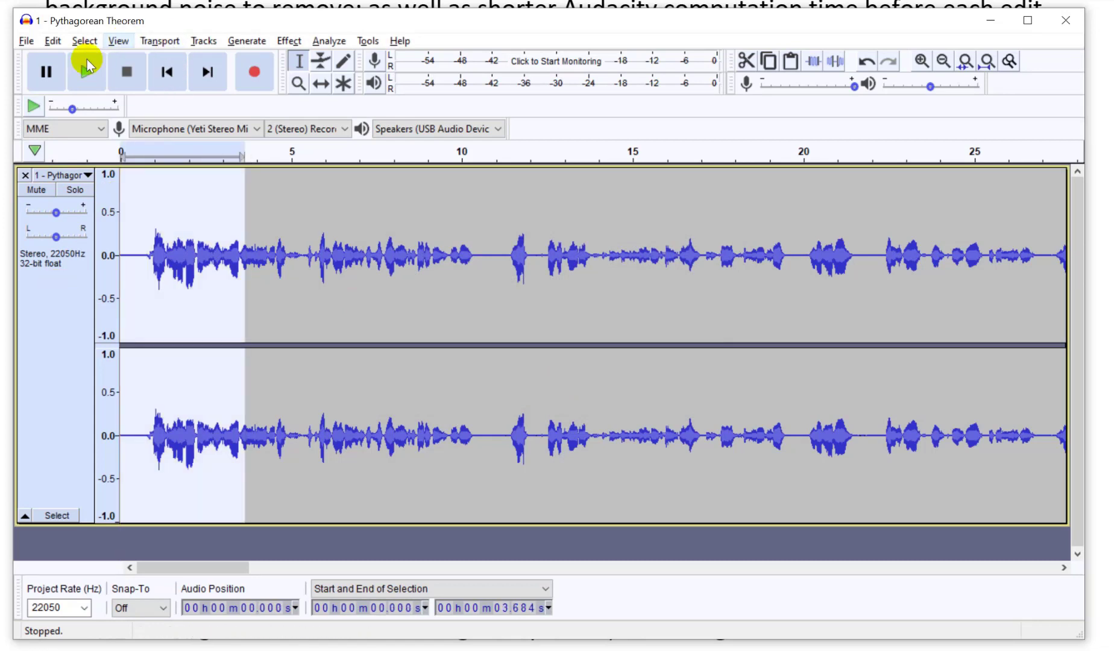
{"action": "left_click", "coordinate": [87, 66]}
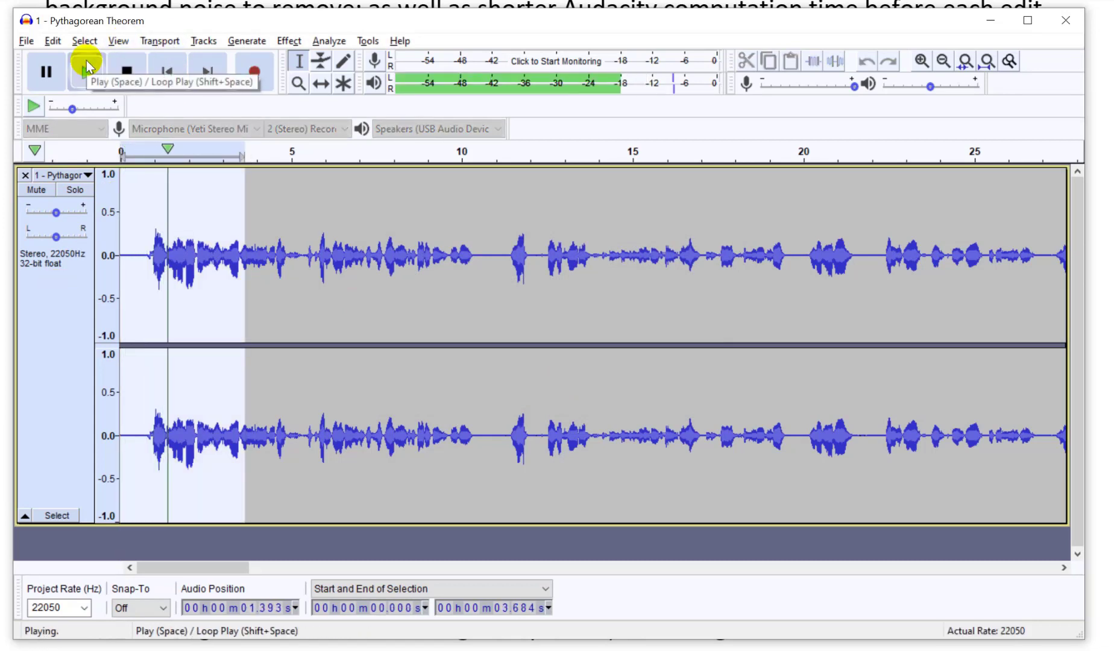
{"action": "key", "text": "p"}
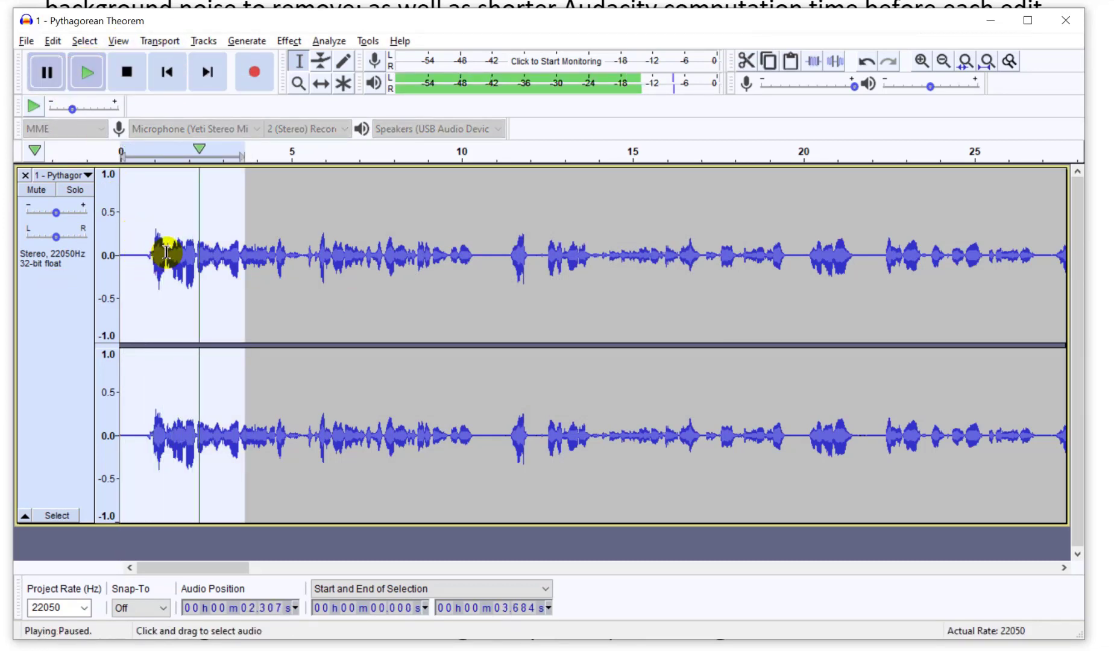
Select the quiet gap between about 0:58.9 and 1:01.4 and play it.
{"action": "left_click_drag", "start_coordinate": [166, 252], "coordinate": [157, 252]}
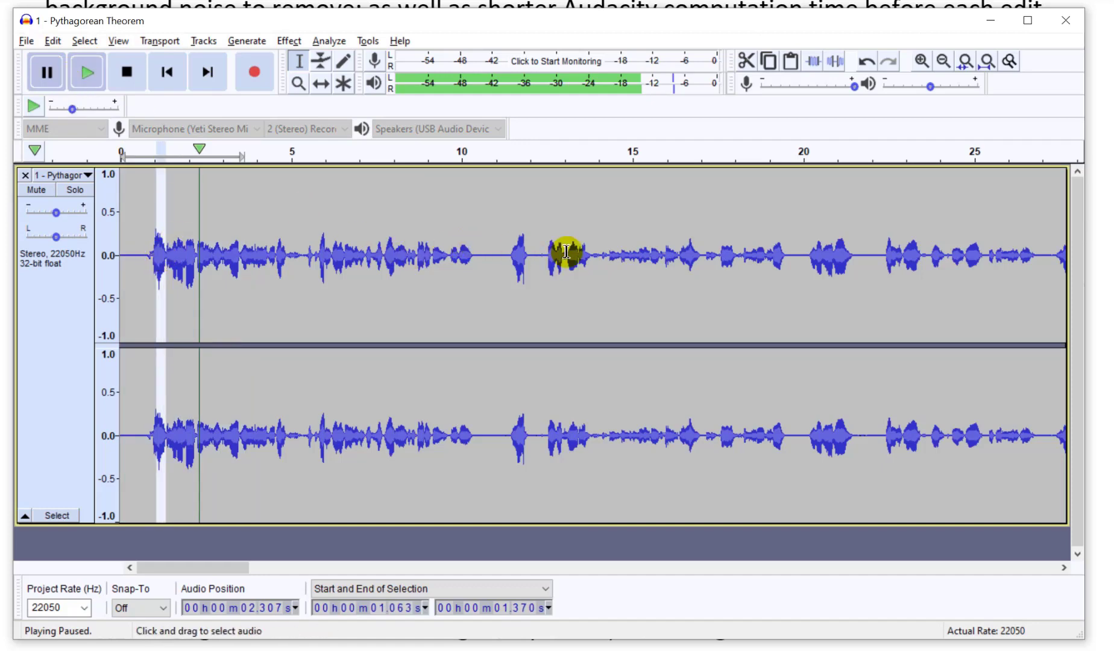
{"action": "scroll", "coordinate": [641, 328], "scroll_direction": "down", "scroll_amount": 1}
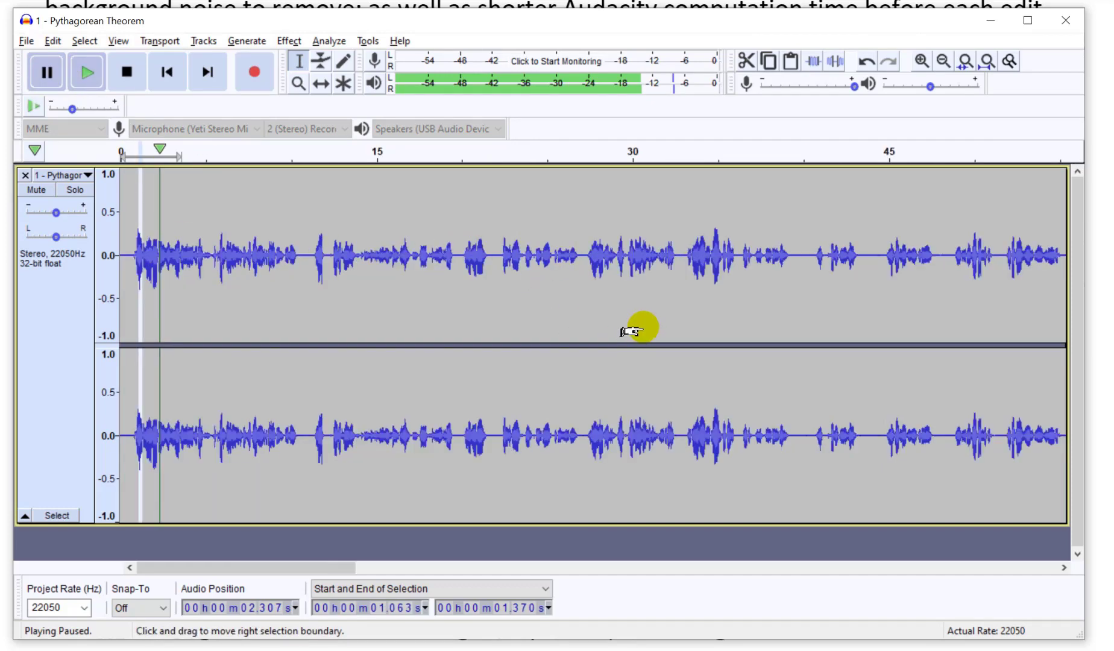
{"action": "scroll", "coordinate": [641, 329], "scroll_direction": "down", "scroll_amount": 1}
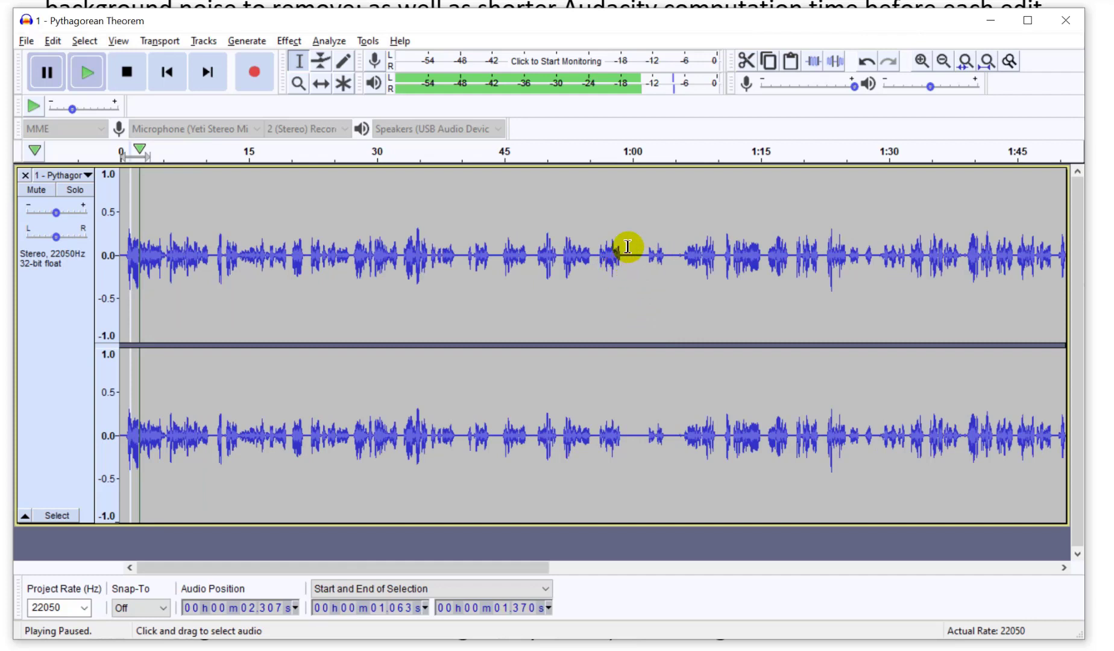
{"action": "left_click_drag", "start_coordinate": [623, 249], "coordinate": [644, 248]}
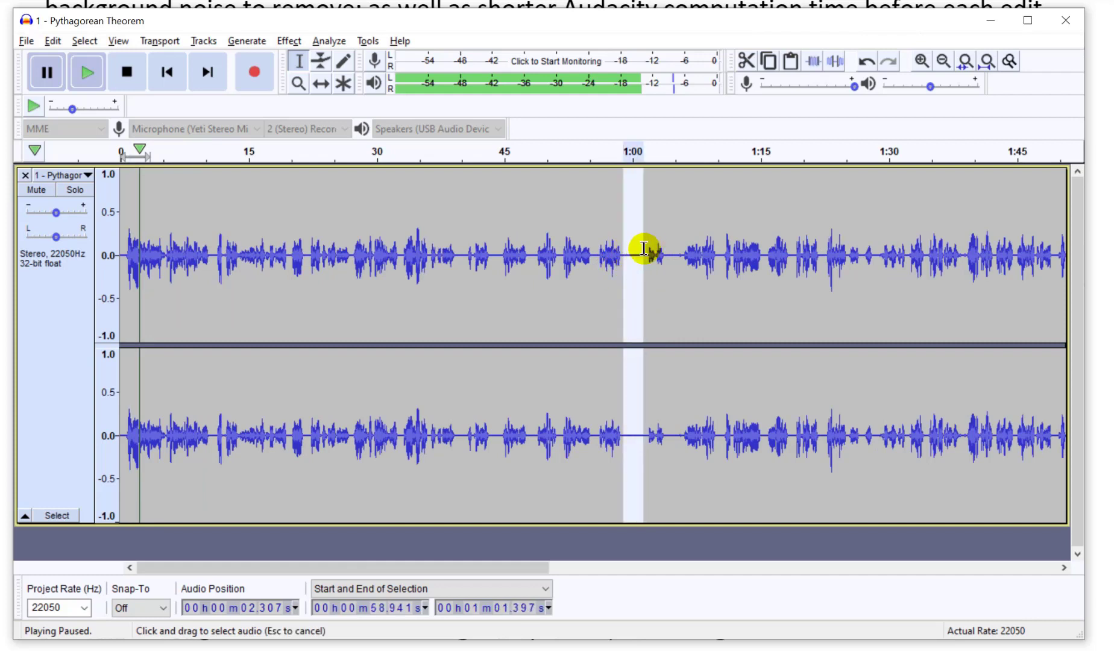
{"action": "left_click", "coordinate": [88, 71]}
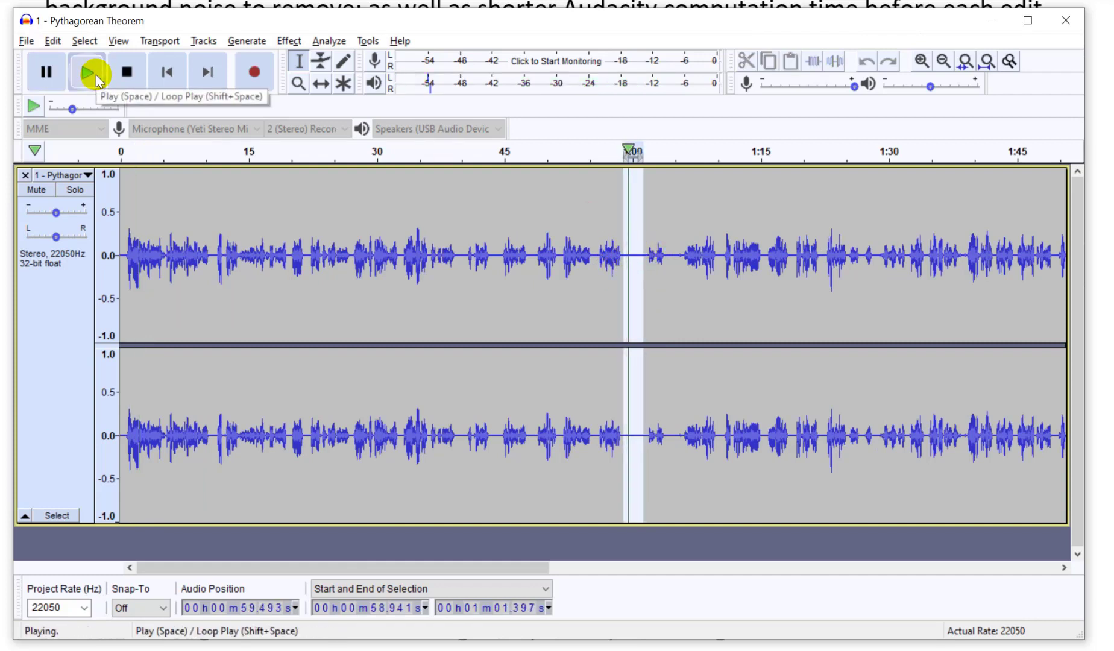
Listen to the end of the track from about 3:05 and again from about 3:22, and pause playback.
{"action": "key", "text": "ctrl+3"}
{"action": "key", "text": "ctrl+3"}
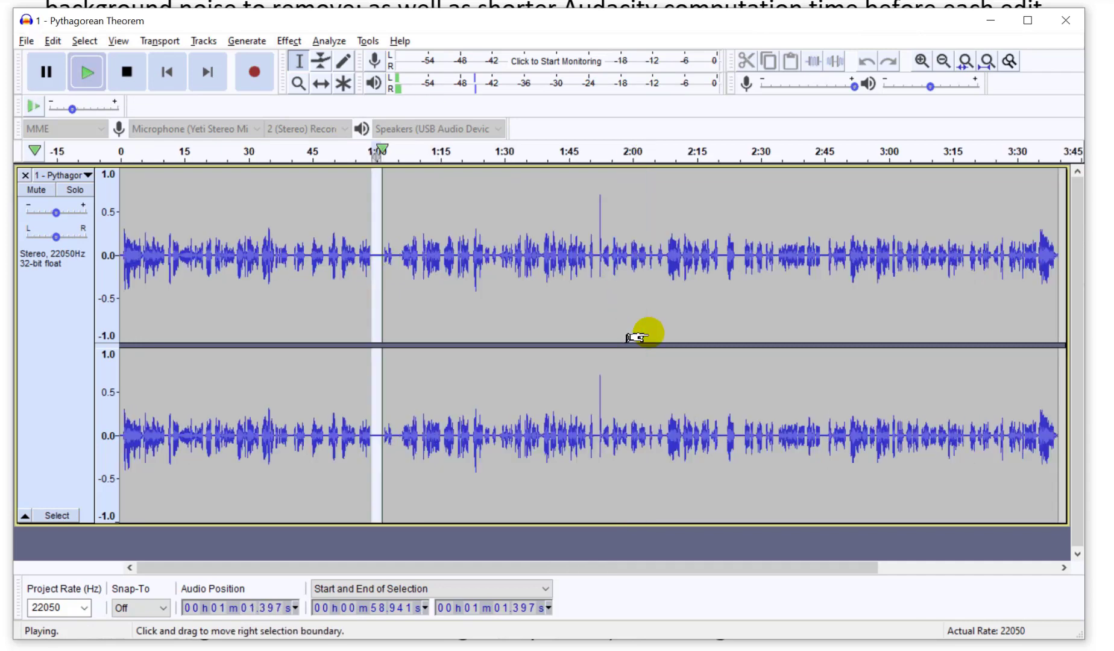
{"action": "left_click", "coordinate": [516, 152]}
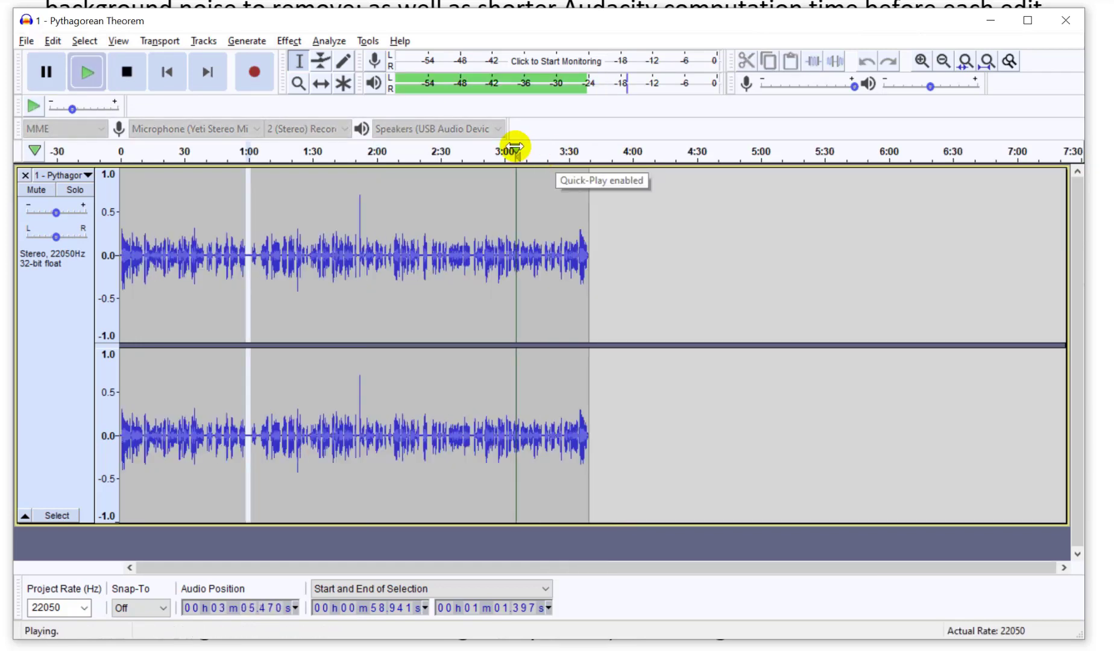
{"action": "left_click", "coordinate": [550, 156]}
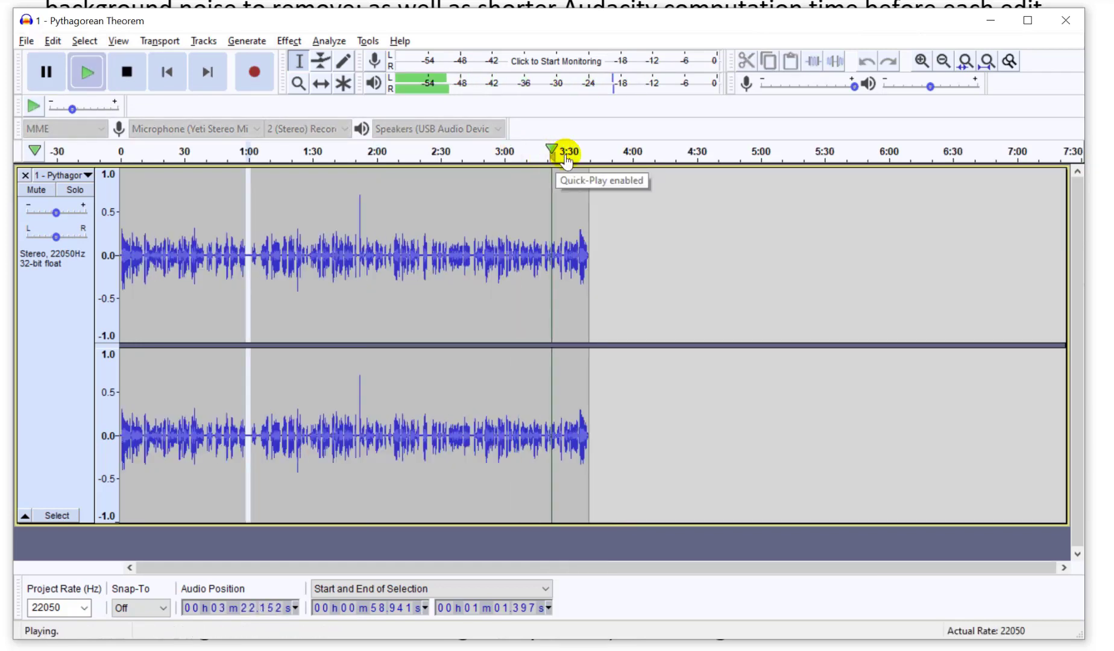
{"action": "left_click", "coordinate": [46, 72]}
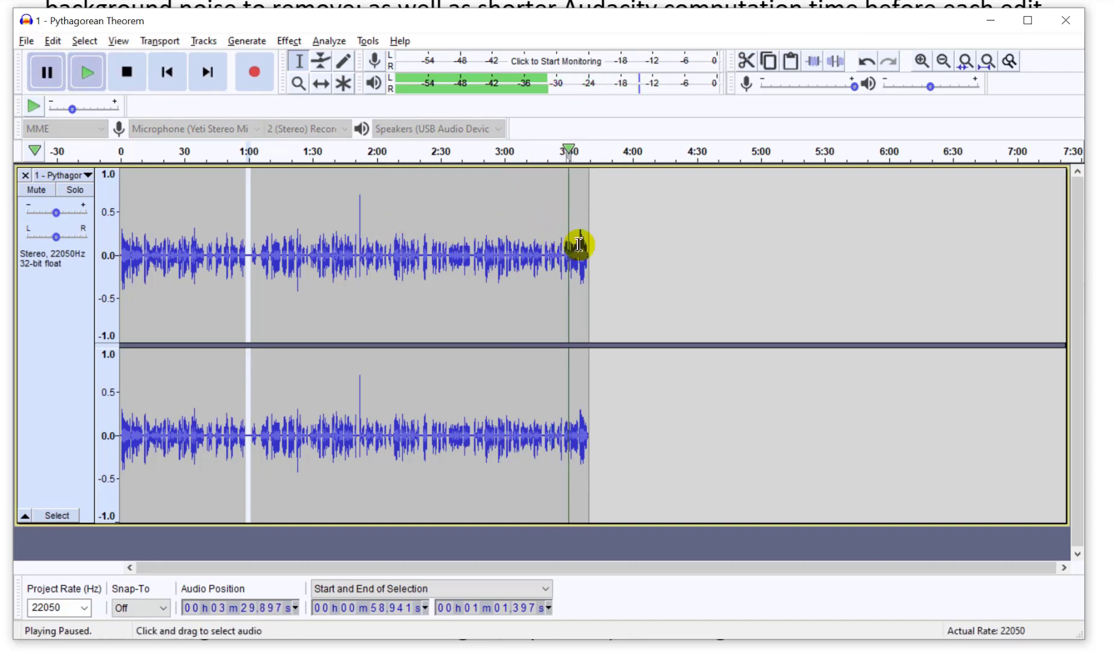
Play briefly from about 2:48, pause, and select the passage from about 2:58 to 3:04.
{"action": "left_click", "coordinate": [540, 254]}
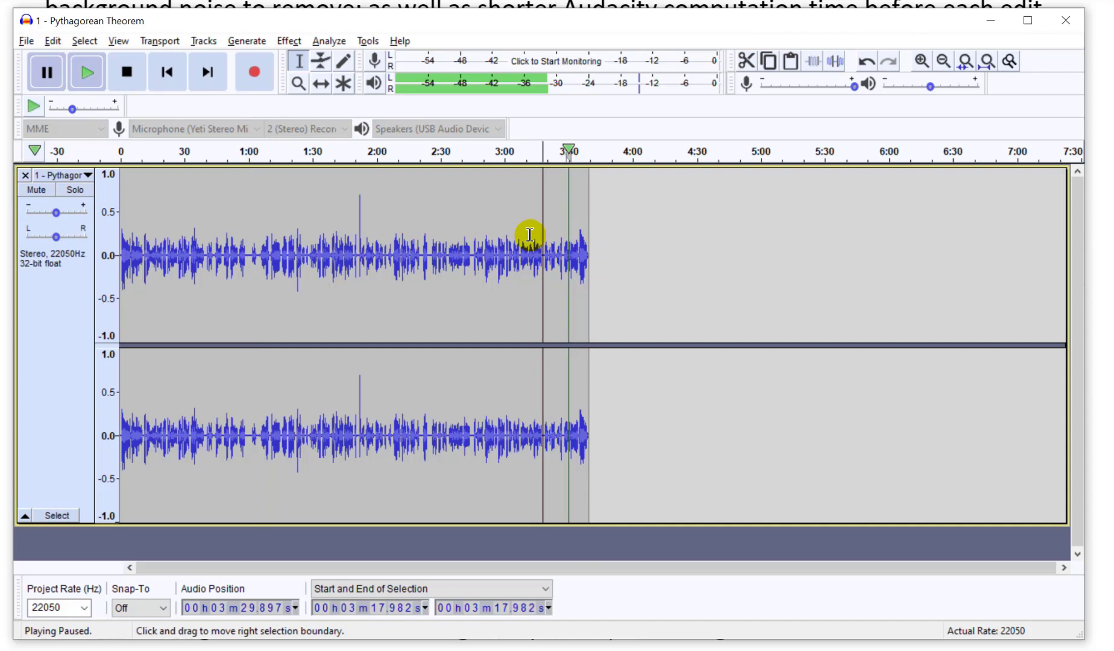
{"action": "left_click", "coordinate": [479, 154]}
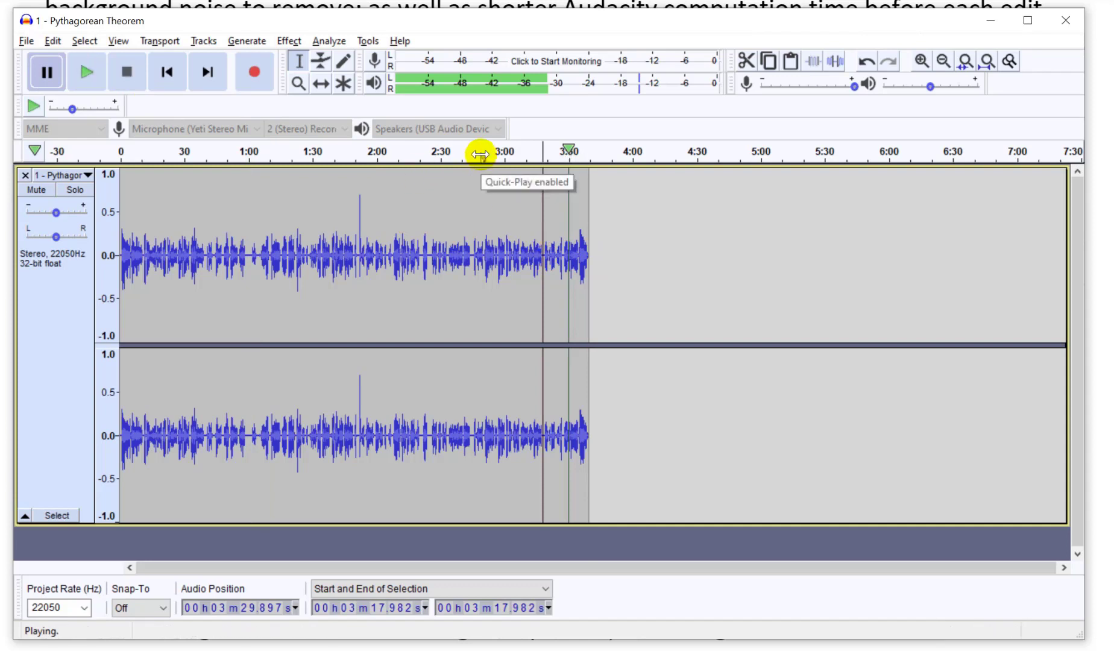
{"action": "left_click", "coordinate": [40, 77]}
{"action": "left_click_drag", "start_coordinate": [500, 250], "coordinate": [513, 249]}
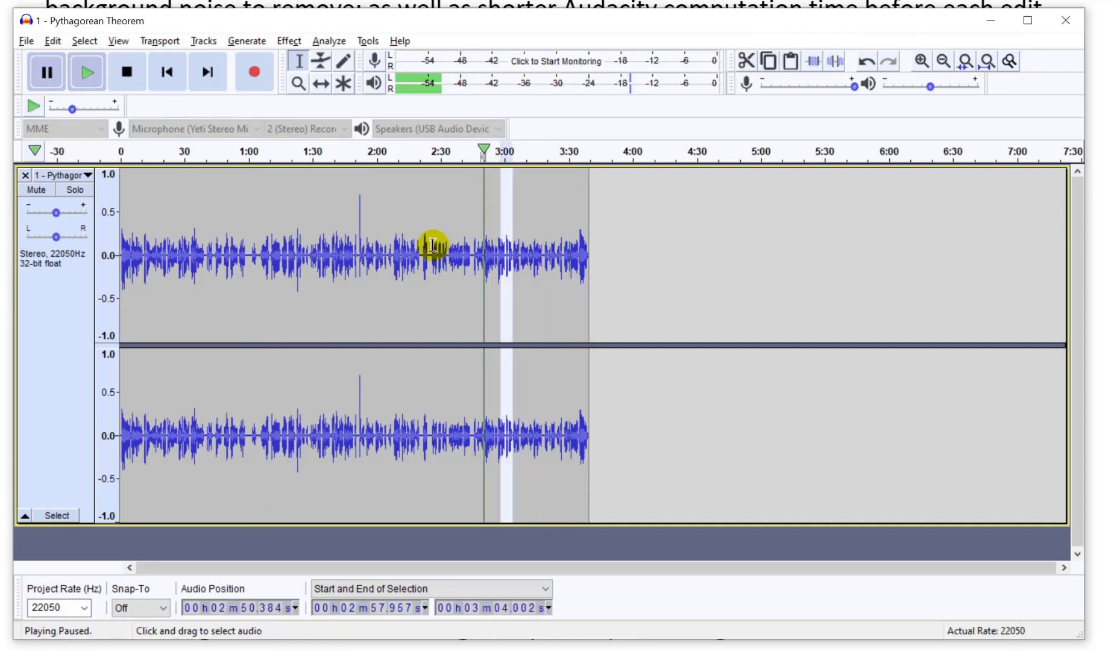
Export the edited audio as an M4A (AAC) file named "1 - Audio Only" in the 10 Audacity folder, leaving the metadata tags blank.
{"action": "left_click_drag", "start_coordinate": [394, 248], "coordinate": [494, 263]}
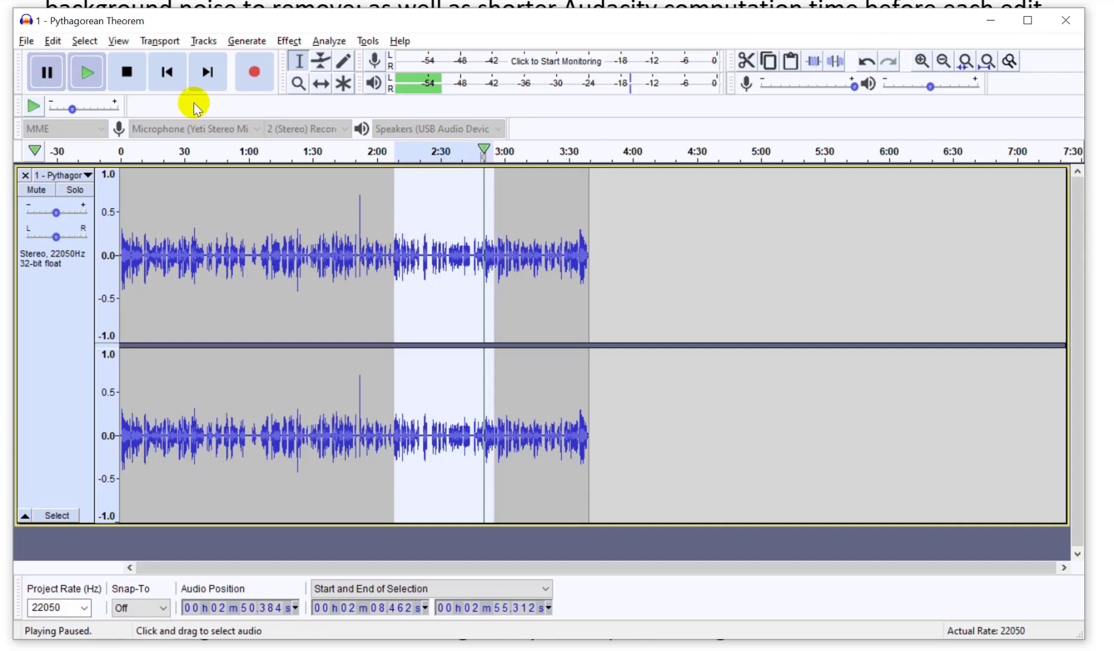
{"action": "left_click", "coordinate": [25, 42]}
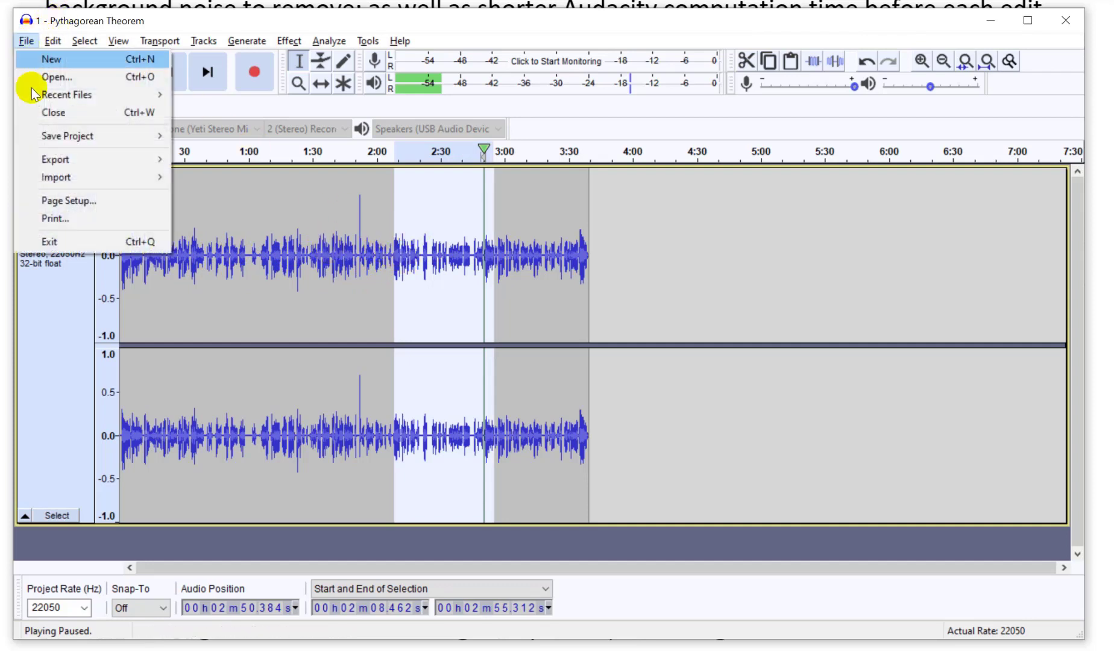
{"action": "mouse_move", "coordinate": [61, 161]}
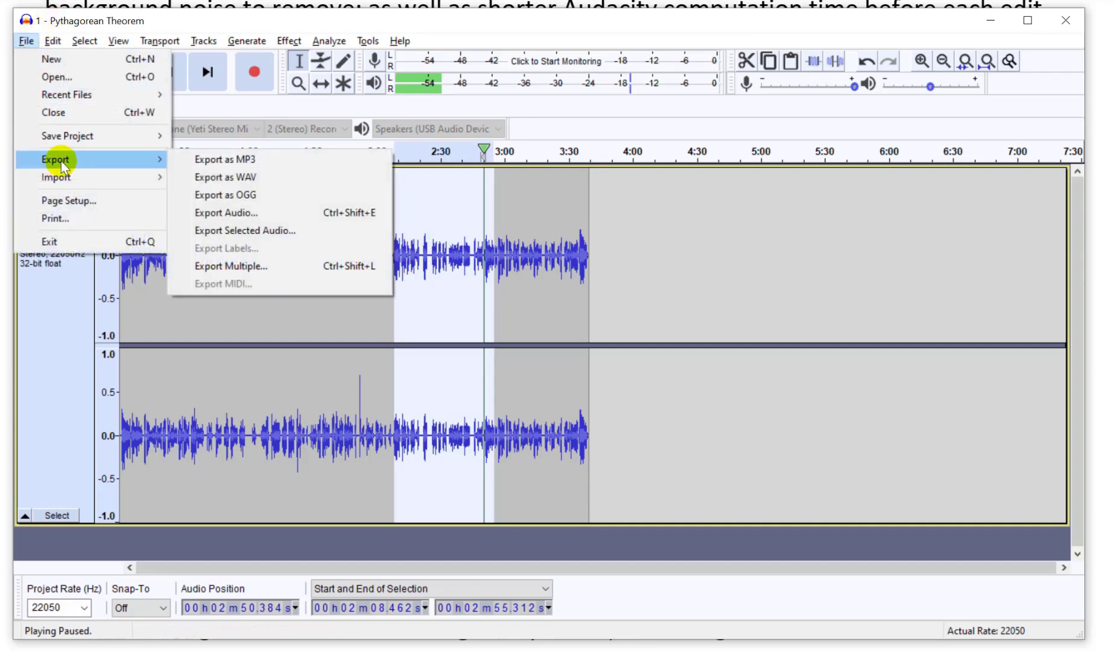
{"action": "left_click", "coordinate": [235, 214]}
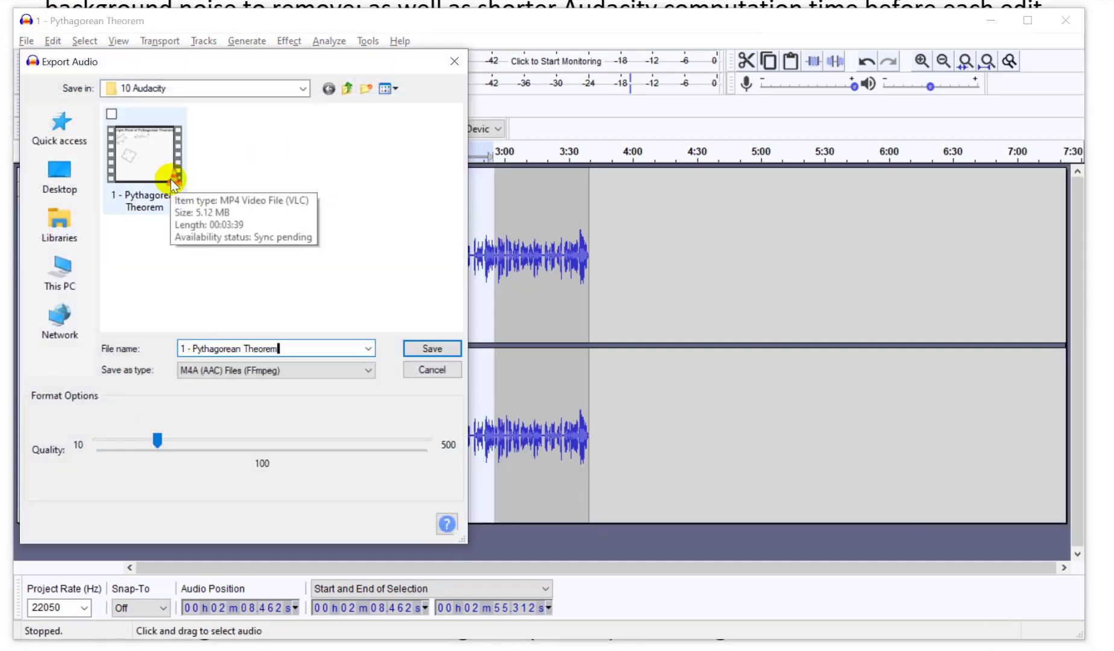
{"action": "type", "text": "Audio Only"}
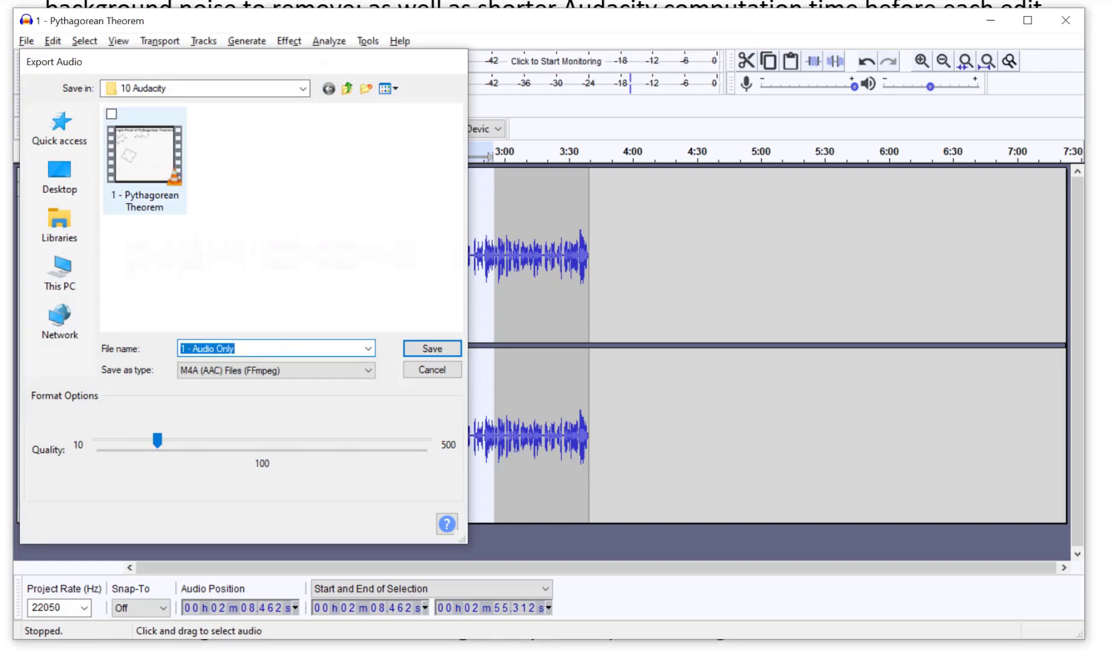
{"action": "key", "text": "Return"}
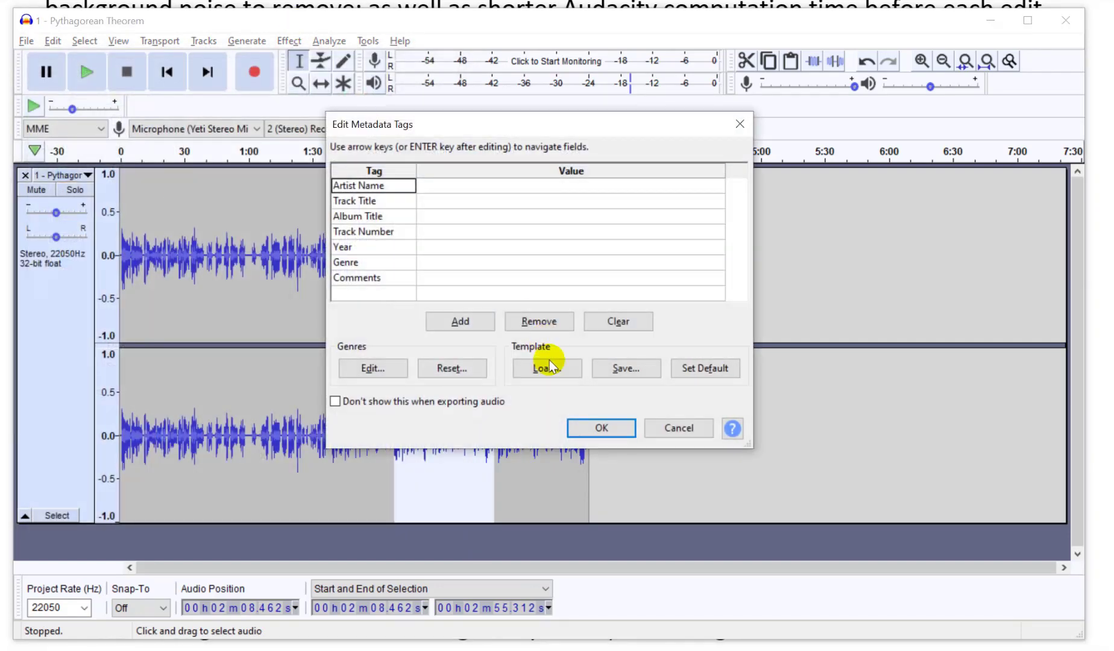
{"action": "left_click", "coordinate": [576, 427]}
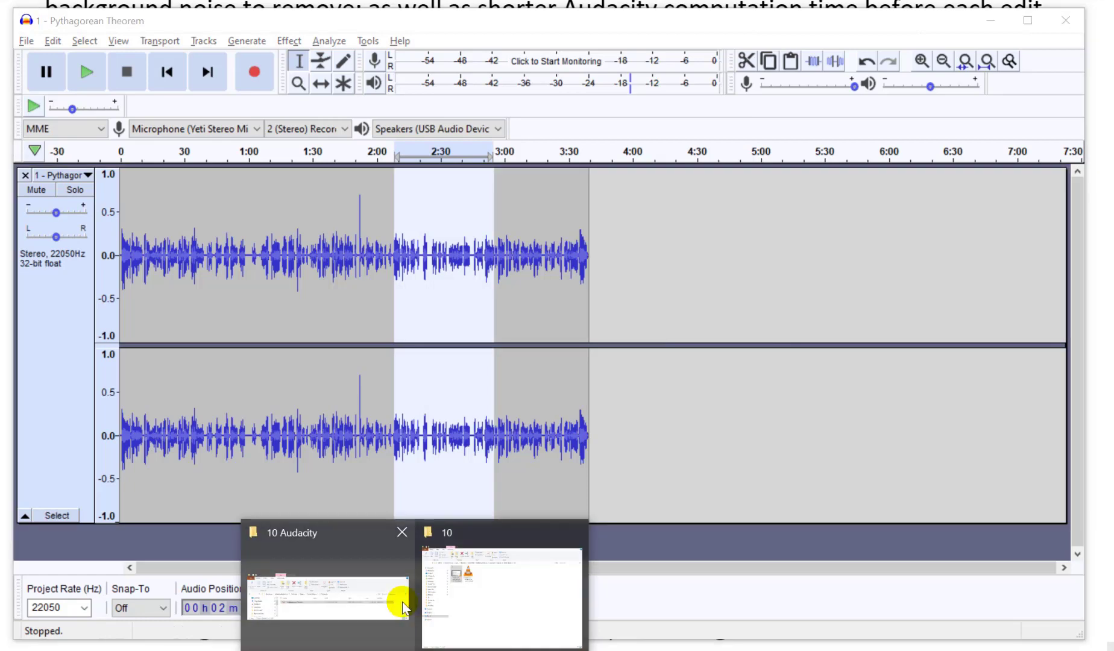
Switch to the 10 Audacity folder, play the exported "1 - Audio Only" file in VLC, and shrink and reposition the player window.
{"action": "left_click", "coordinate": [378, 606]}
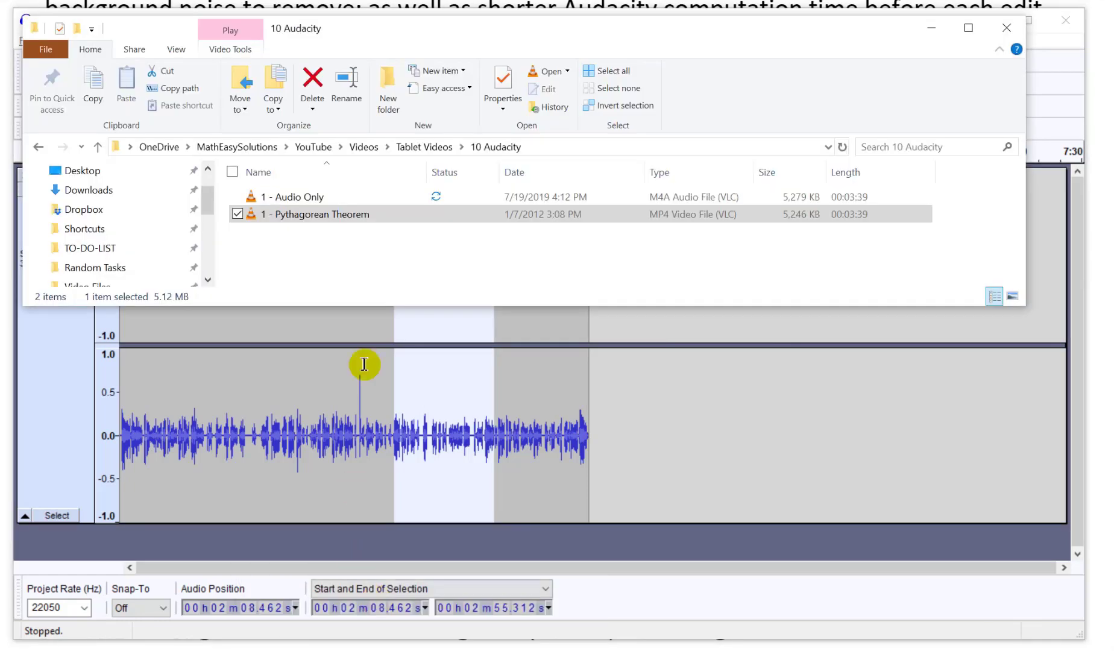
{"action": "left_click", "coordinate": [298, 198]}
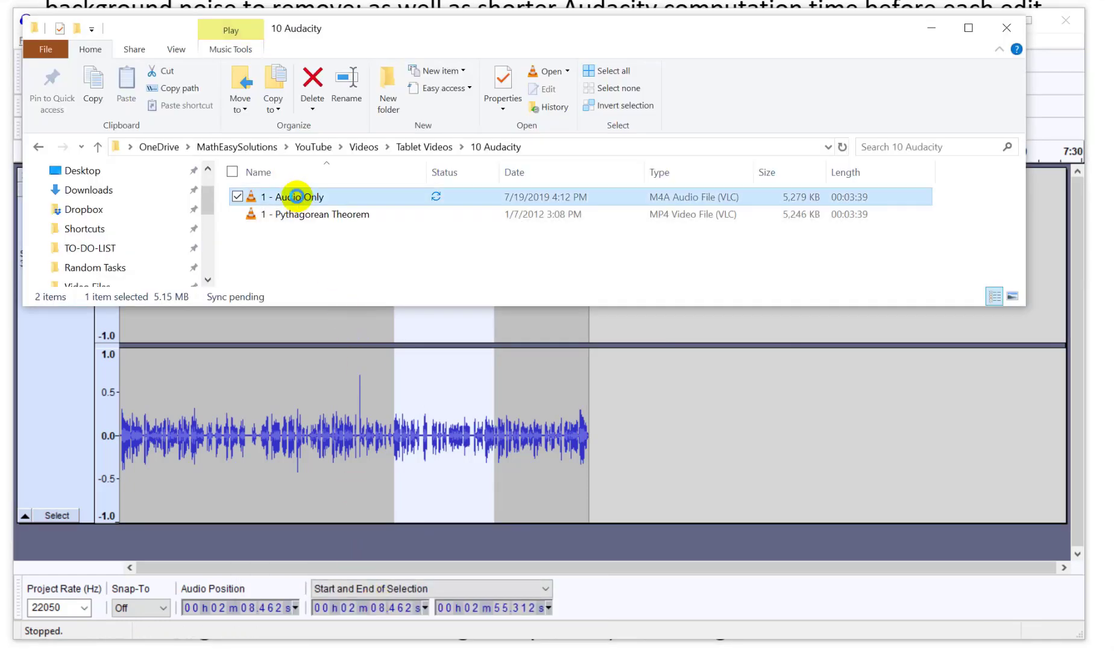
{"action": "double_click", "coordinate": [298, 197]}
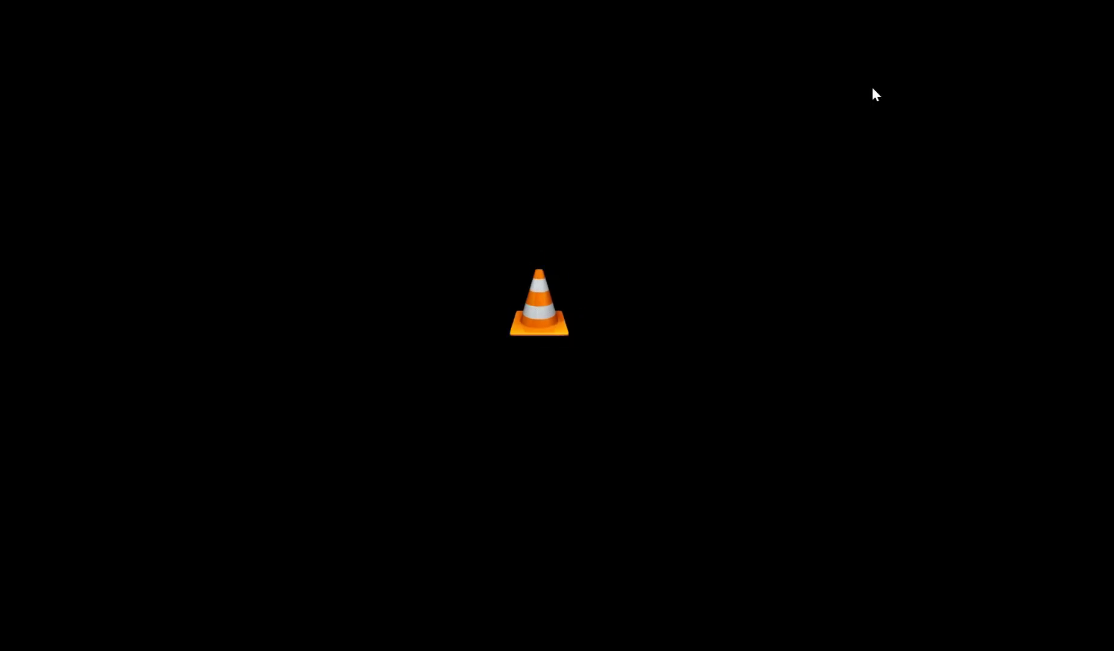
{"action": "double_click", "coordinate": [928, 30]}
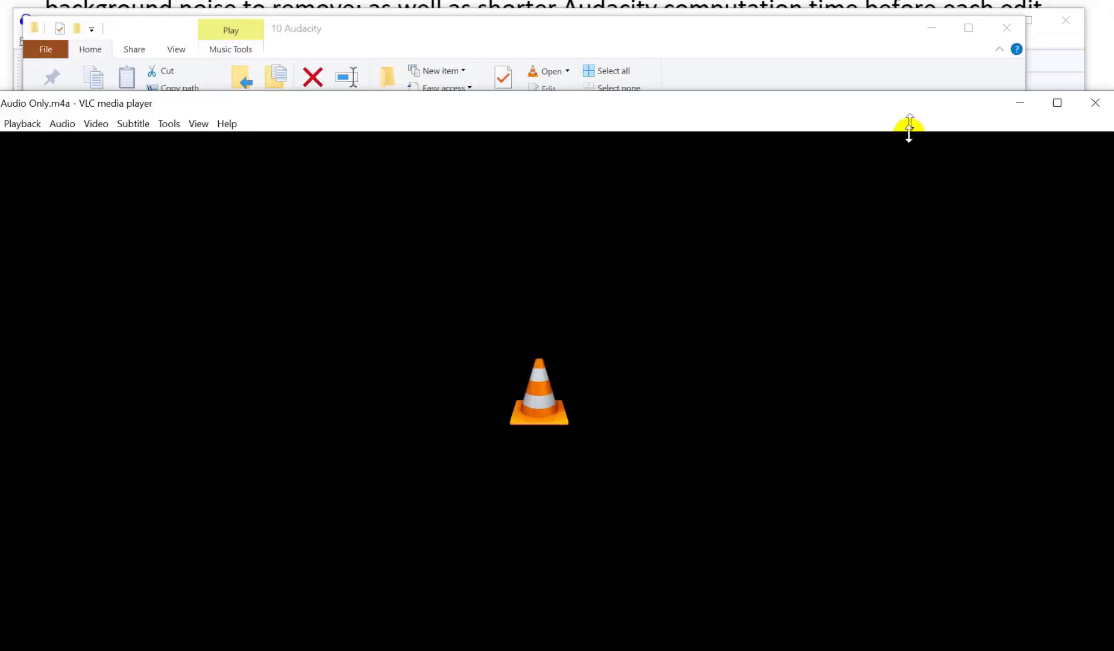
{"action": "left_click_drag", "start_coordinate": [911, 124], "coordinate": [737, 130]}
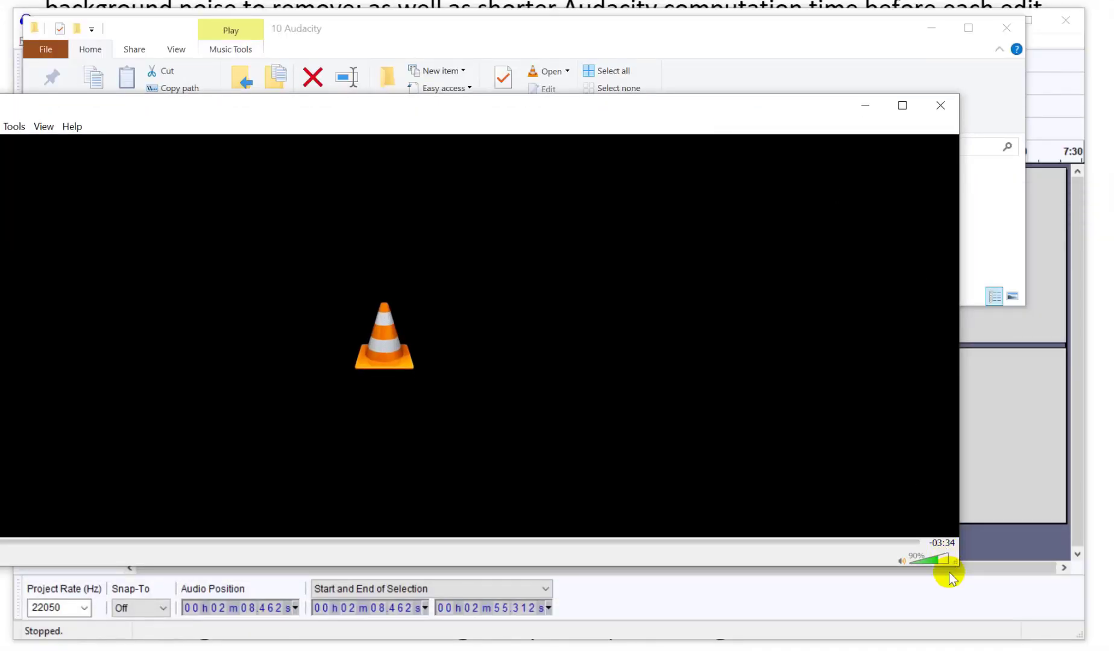
{"action": "left_click_drag", "start_coordinate": [957, 562], "coordinate": [659, 365]}
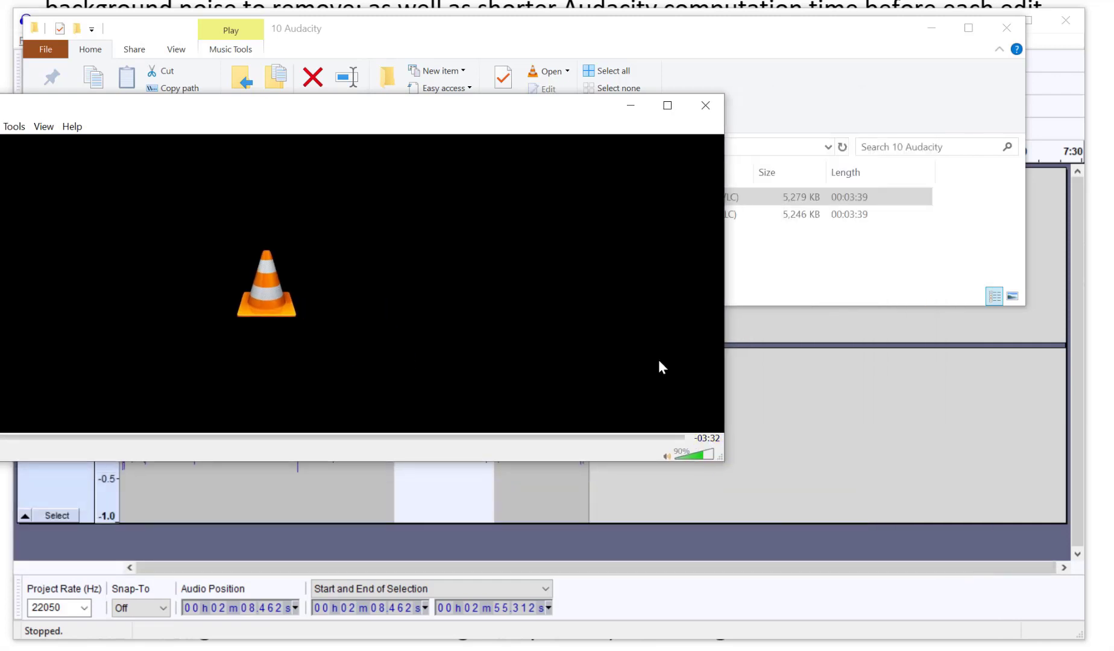
{"action": "left_click_drag", "start_coordinate": [487, 104], "coordinate": [808, 131]}
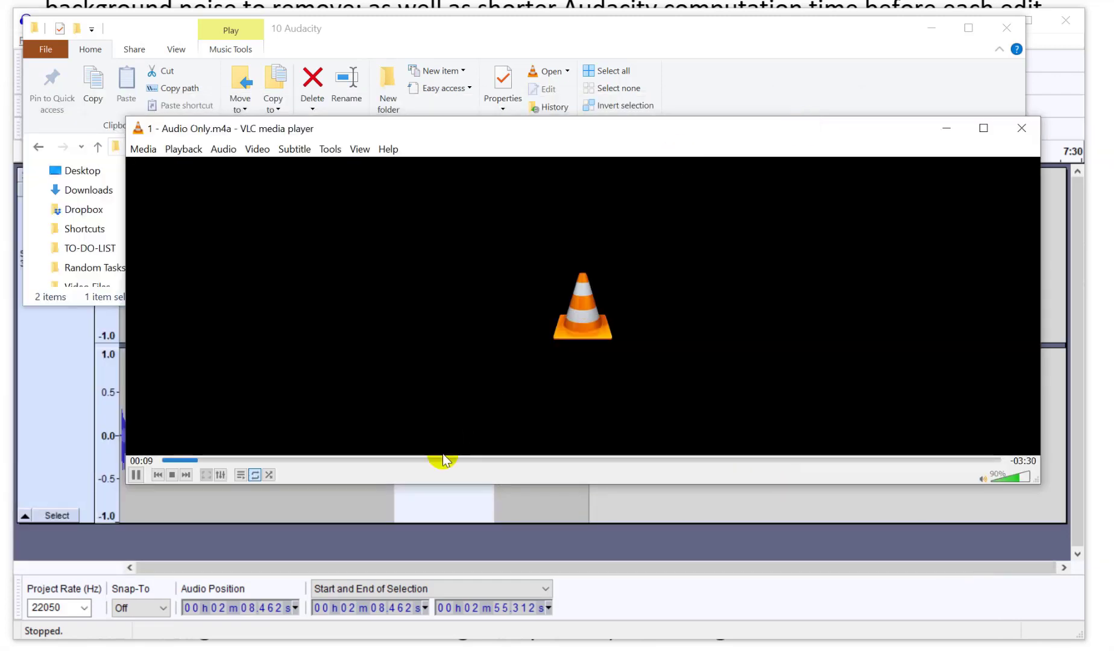
Spot-check the exported audio by skipping ahead to about 2:41 and 3:32, pause playback and close the player.
{"action": "left_click_drag", "start_coordinate": [470, 462], "coordinate": [782, 470]}
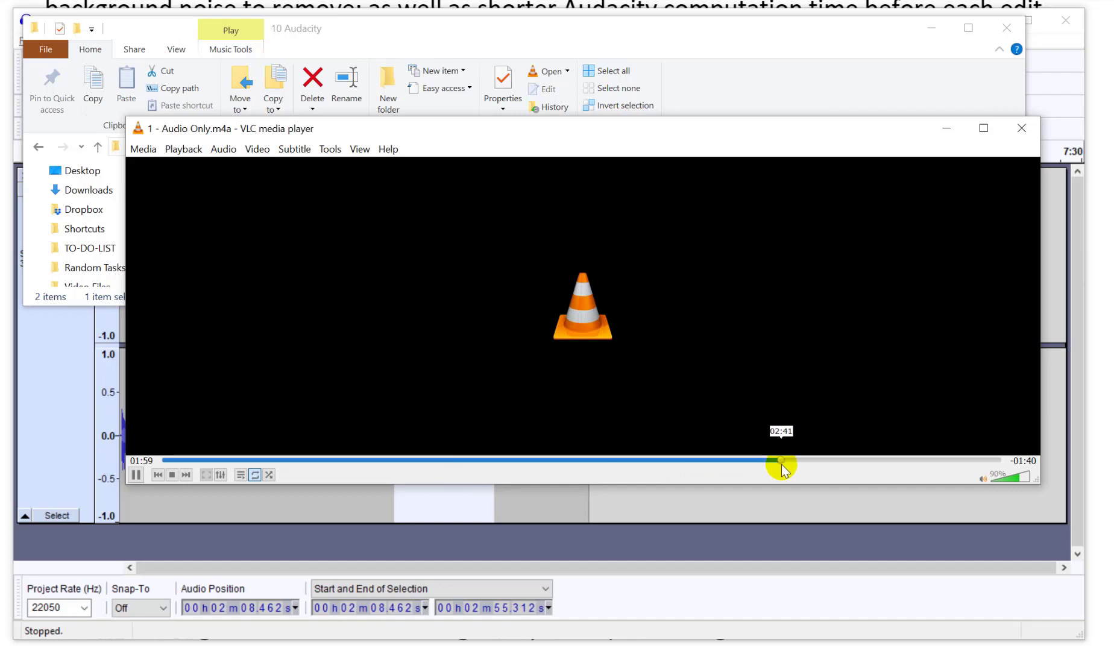
{"action": "left_click", "coordinate": [978, 460]}
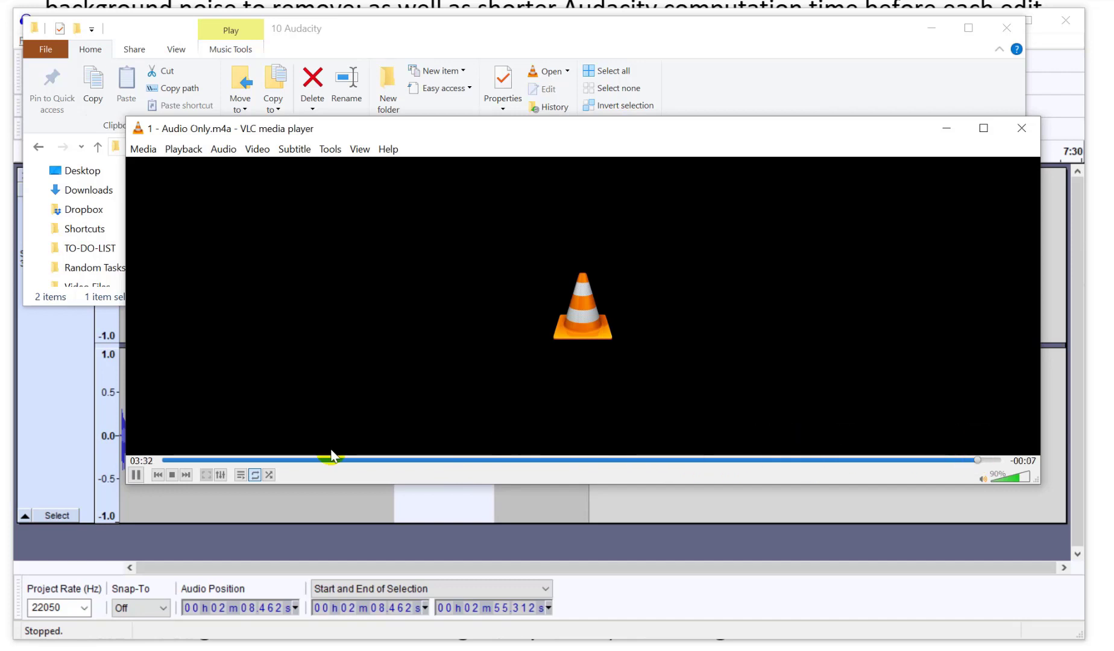
{"action": "left_click", "coordinate": [137, 475]}
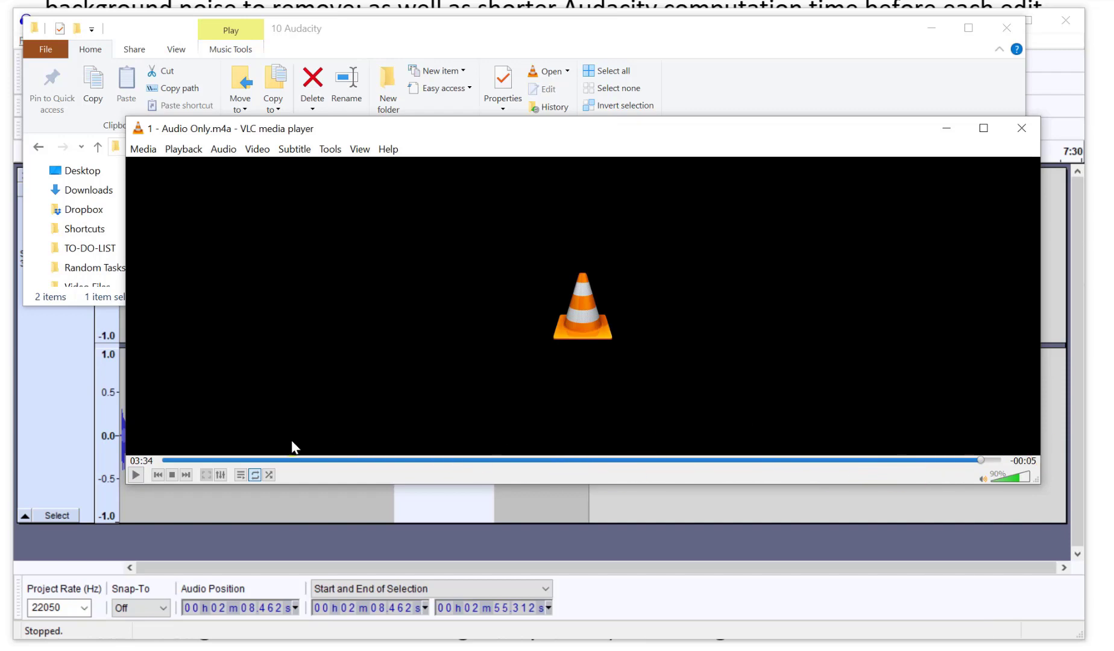
{"action": "left_click", "coordinate": [1022, 128]}
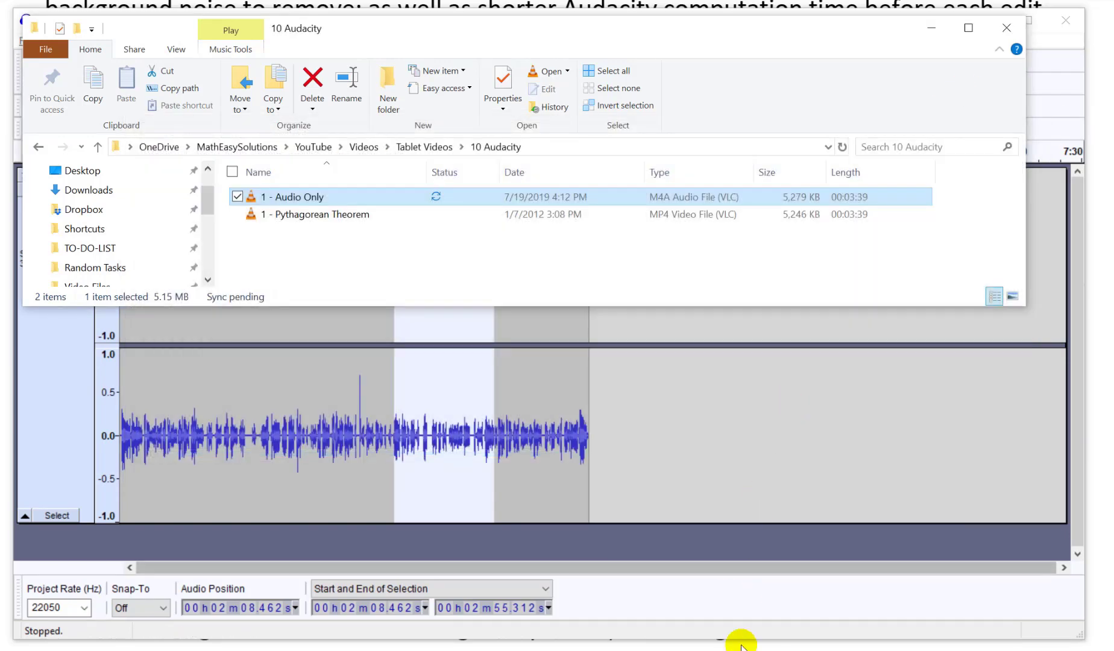
Switch briefly to Camtasia, return to the OneNote notes and read the important note on Audacity and large file usage.
{"action": "left_click", "coordinate": [725, 643]}
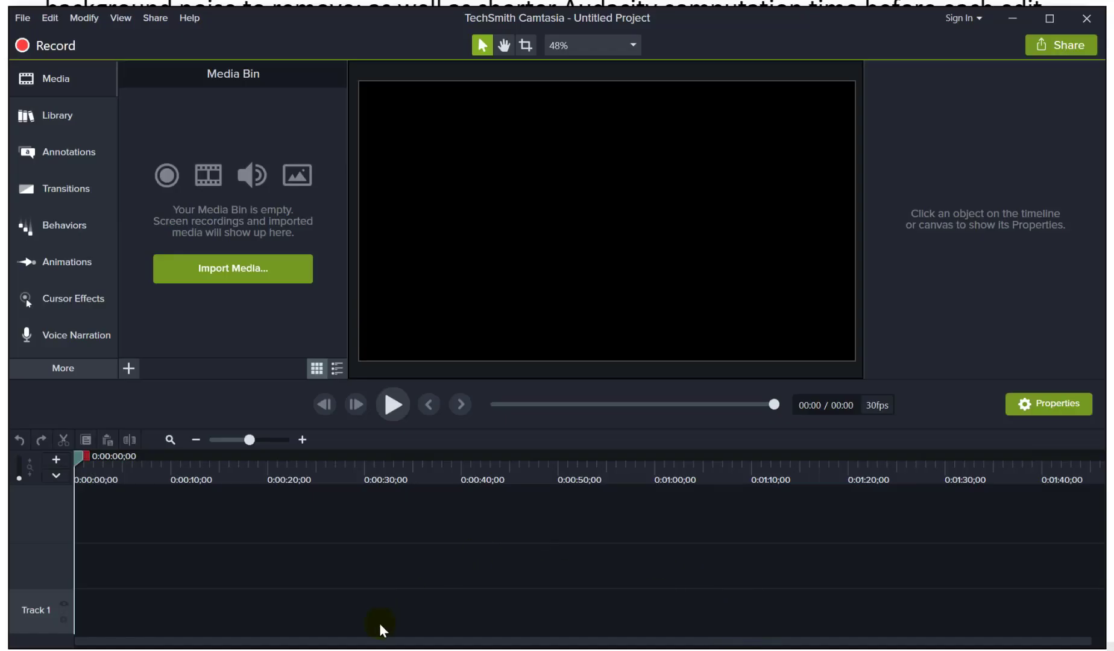
{"action": "key", "text": "alt+Tab"}
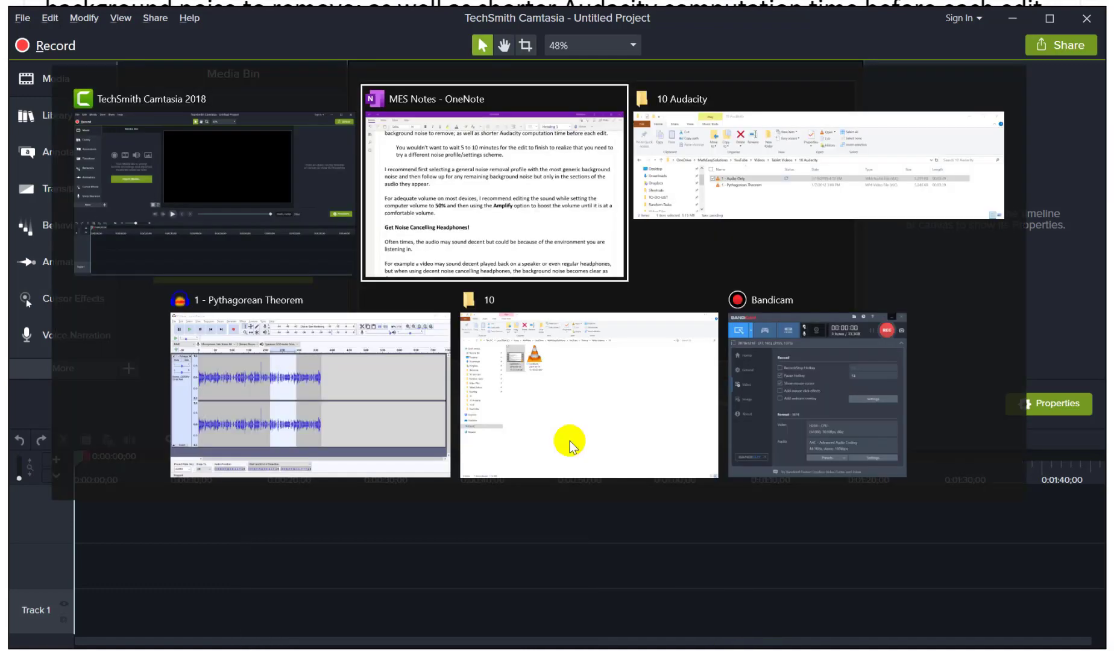
{"action": "scroll", "coordinate": [543, 247], "scroll_direction": "down", "scroll_amount": 3}
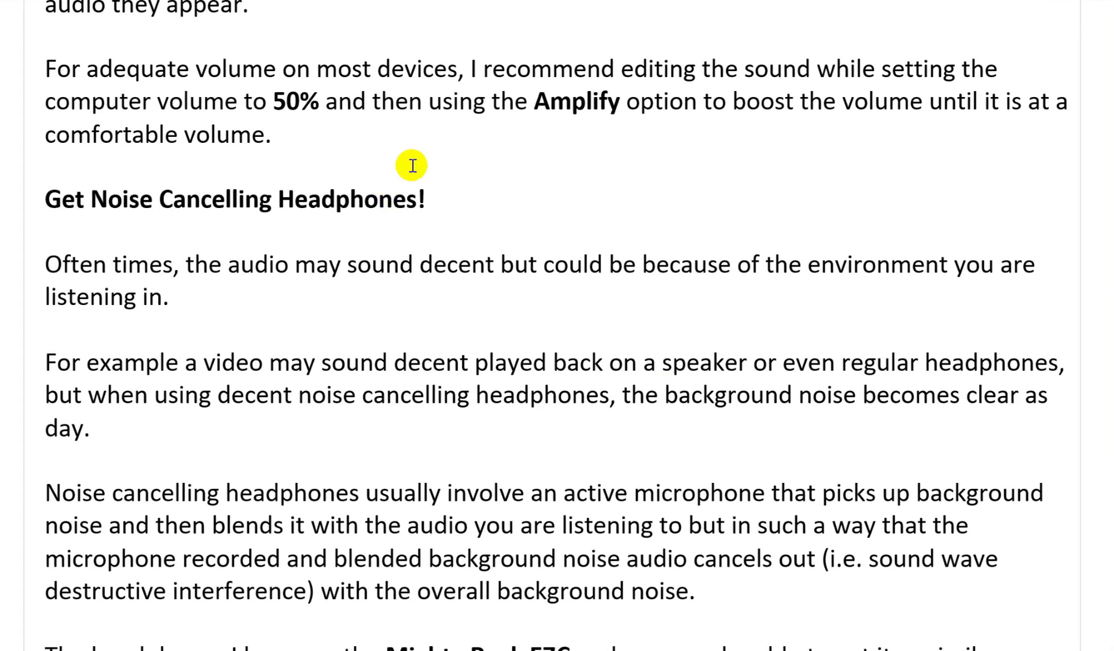
{"action": "scroll", "coordinate": [450, 265], "scroll_direction": "down", "scroll_amount": 2}
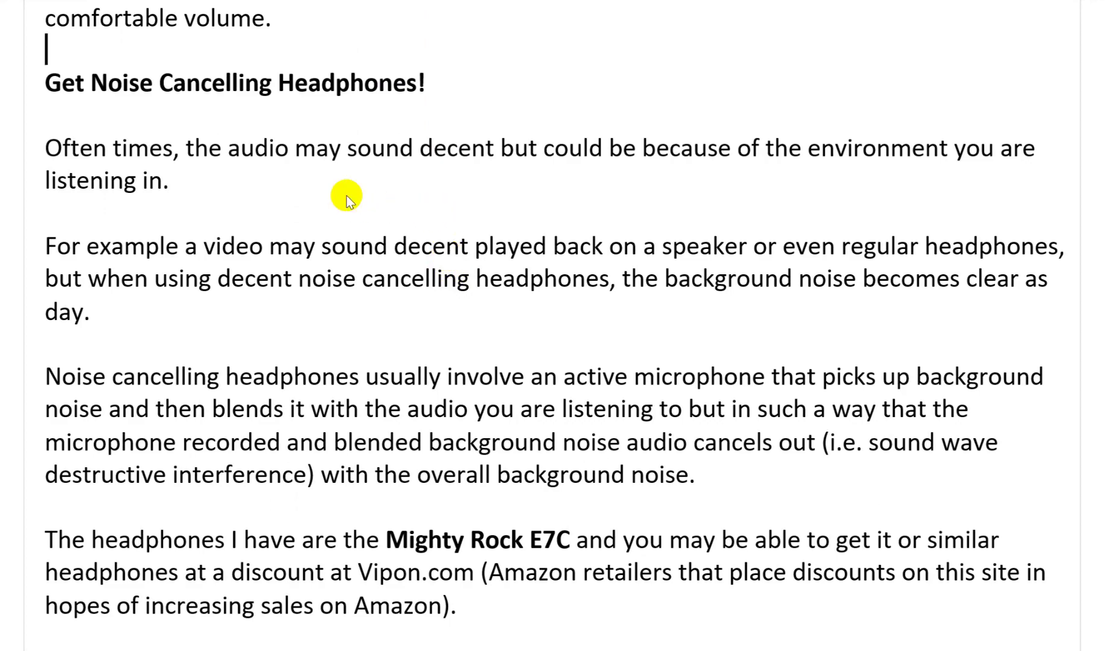
{"action": "scroll", "coordinate": [358, 199], "scroll_direction": "up", "scroll_amount": 7}
{"action": "scroll", "coordinate": [358, 202], "scroll_direction": "up", "scroll_amount": 12}
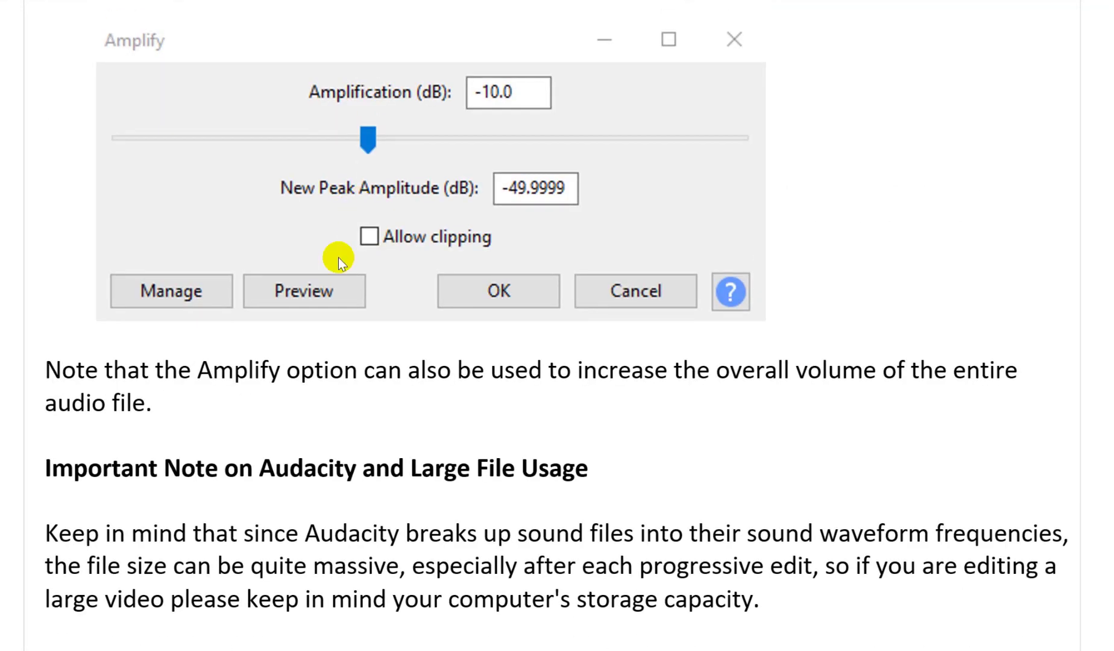
{"action": "scroll", "coordinate": [335, 265], "scroll_direction": "down", "scroll_amount": 1}
{"action": "scroll", "coordinate": [277, 302], "scroll_direction": "down", "scroll_amount": 4}
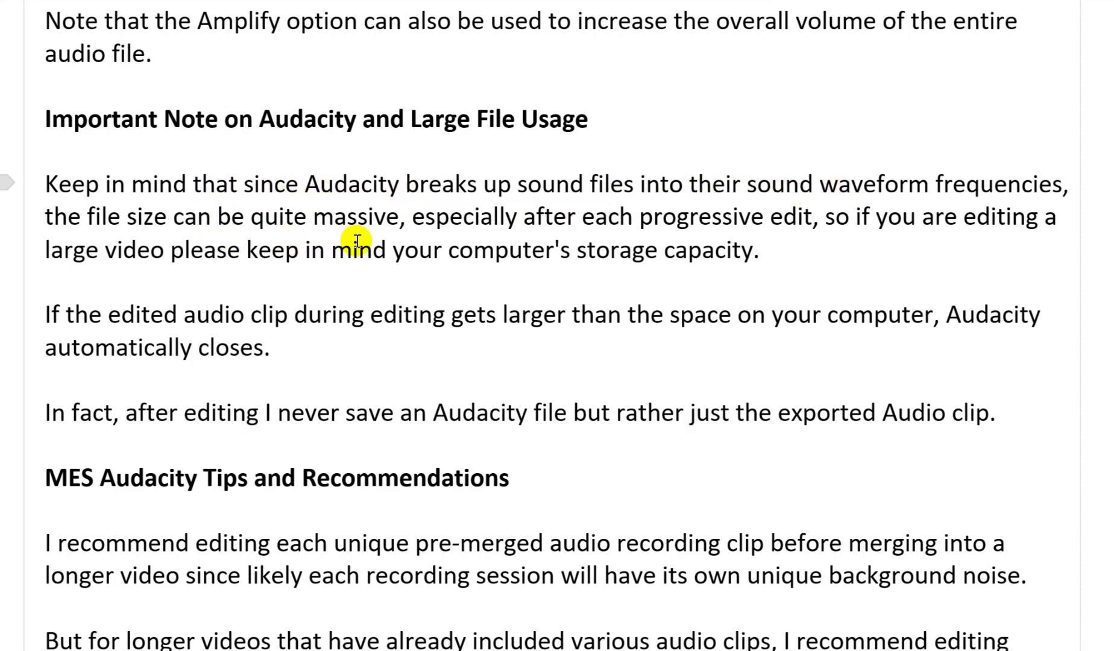
{"action": "scroll", "coordinate": [591, 309], "scroll_direction": "down", "scroll_amount": 2}
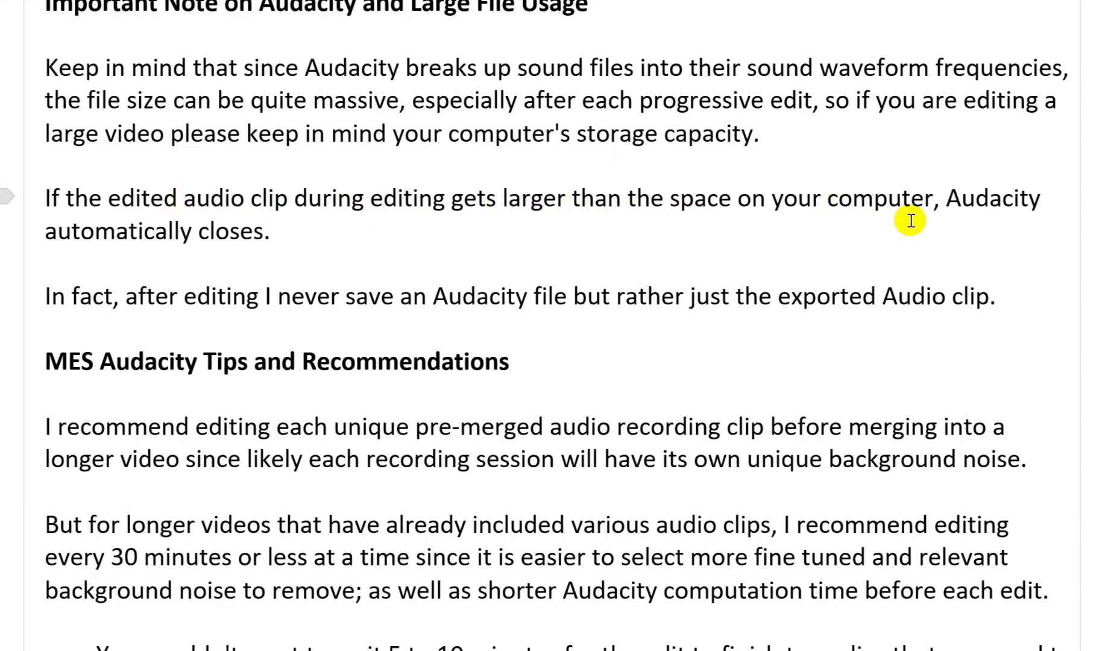
{"action": "scroll", "coordinate": [239, 226], "scroll_direction": "down", "scroll_amount": 3}
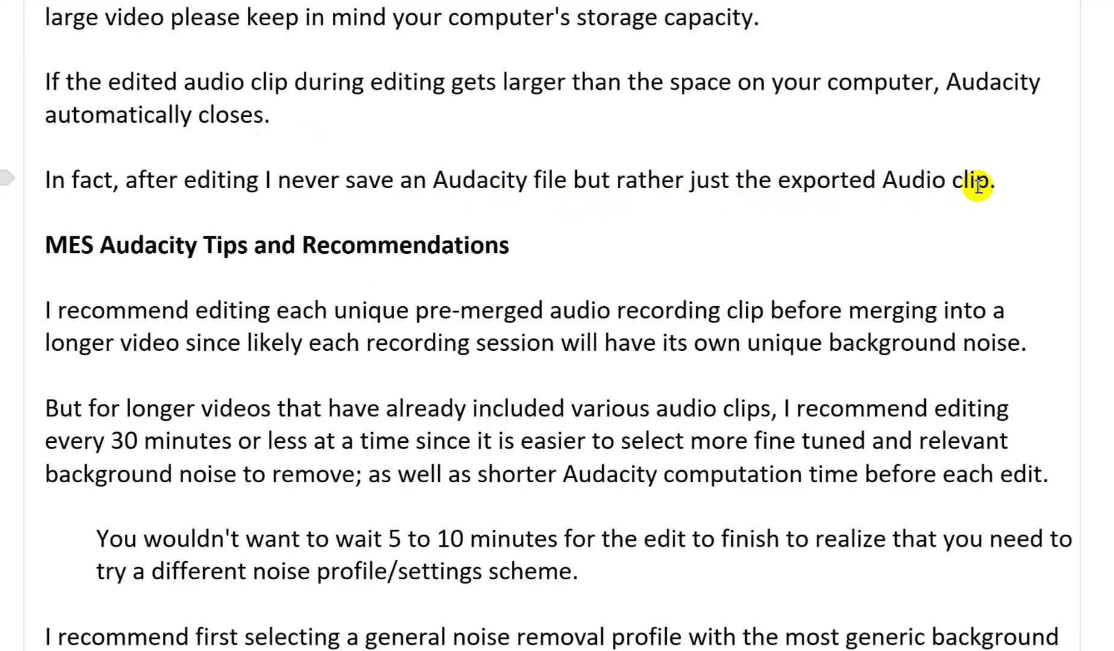
{"action": "scroll", "coordinate": [771, 217], "scroll_direction": "down", "scroll_amount": 3}
{"action": "scroll", "coordinate": [456, 189], "scroll_direction": "up", "scroll_amount": 3}
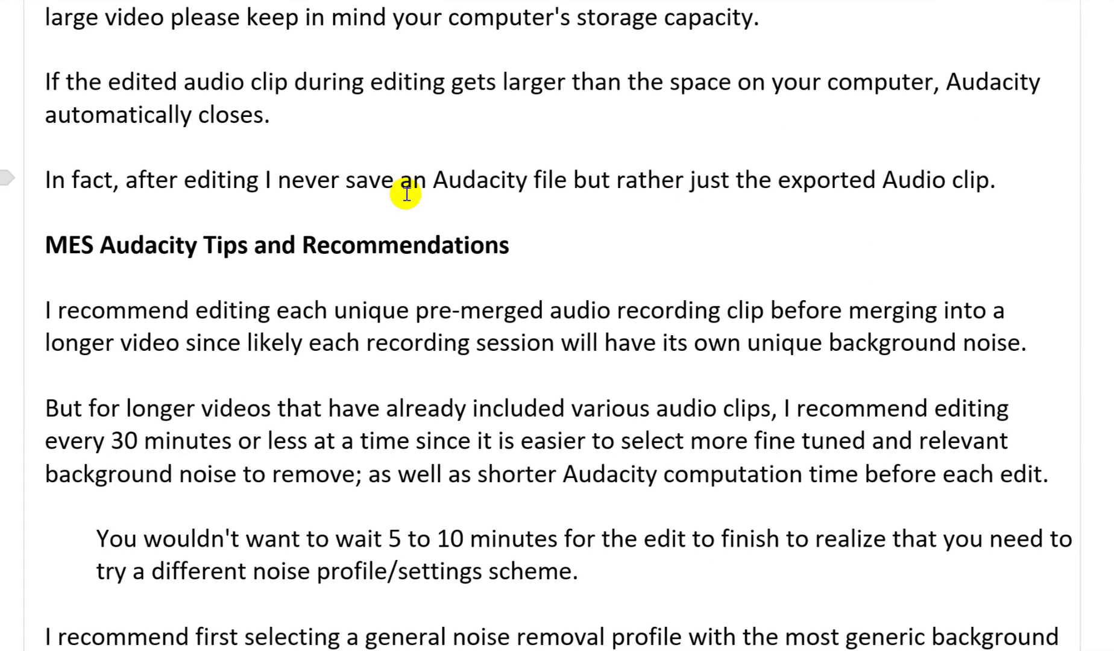
{"action": "left_click", "coordinate": [198, 209]}
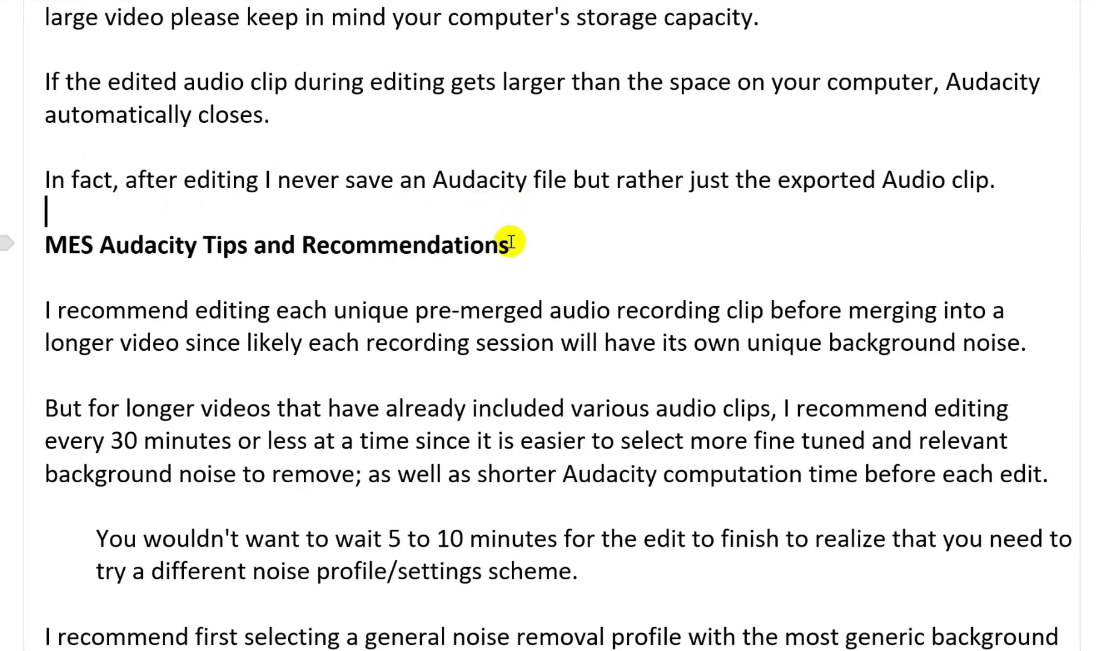
Read the MES Audacity tips on editing pre-merged clips individually and longer videos 30 minutes or less at a time.
{"action": "scroll", "coordinate": [511, 242], "scroll_direction": "down", "scroll_amount": 2}
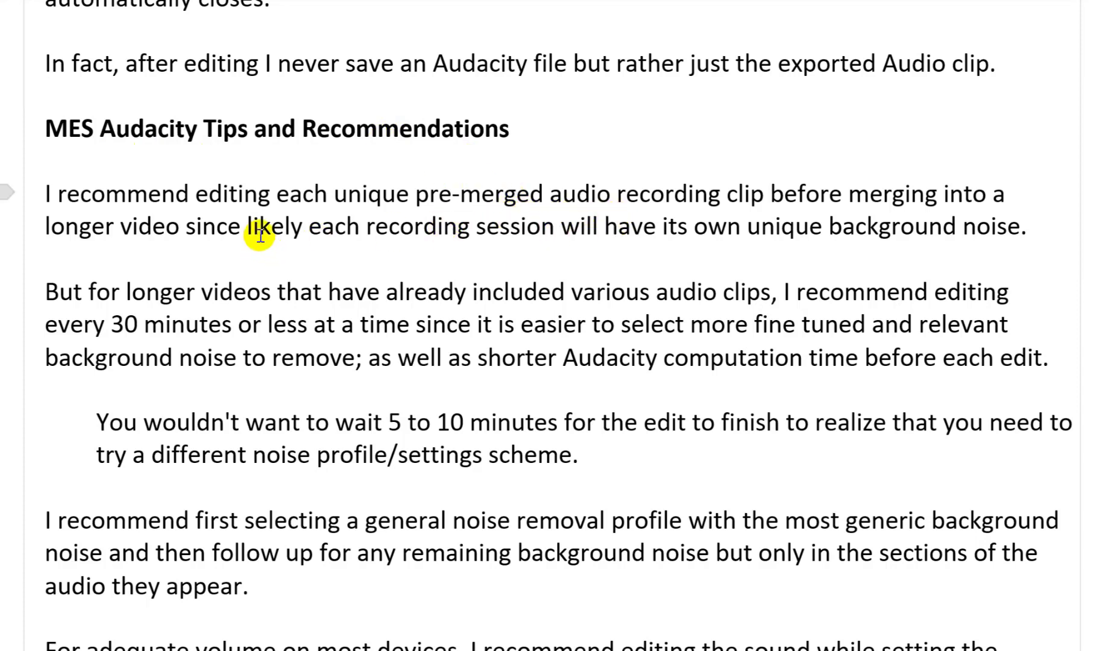
{"action": "scroll", "coordinate": [371, 243], "scroll_direction": "down", "scroll_amount": 2}
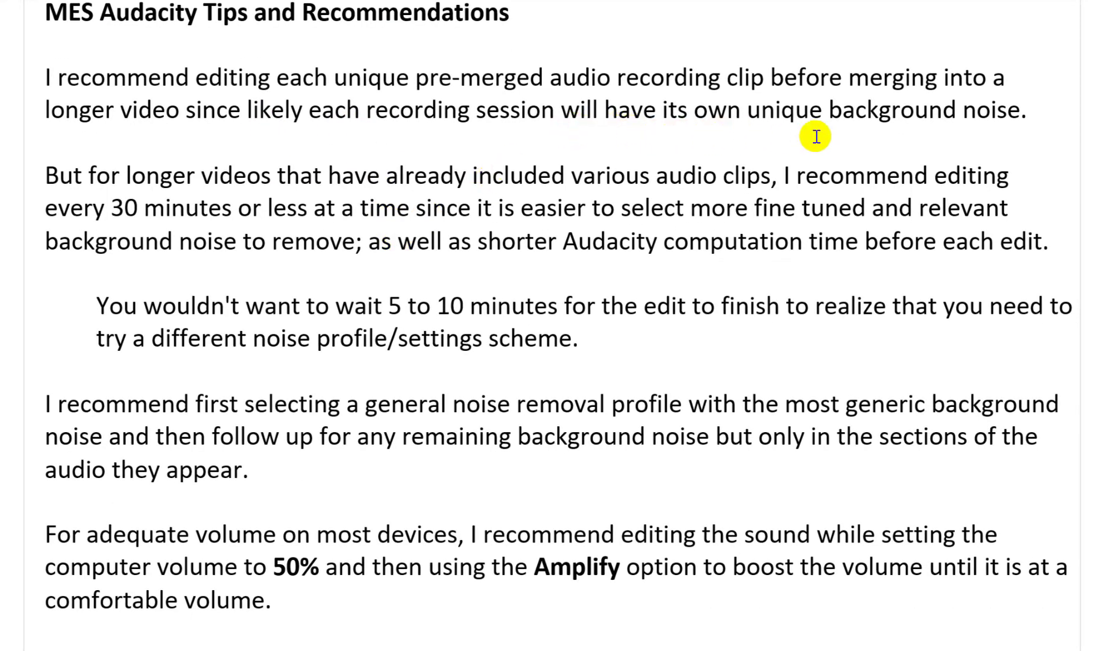
{"action": "scroll", "coordinate": [222, 178], "scroll_direction": "down", "scroll_amount": 2}
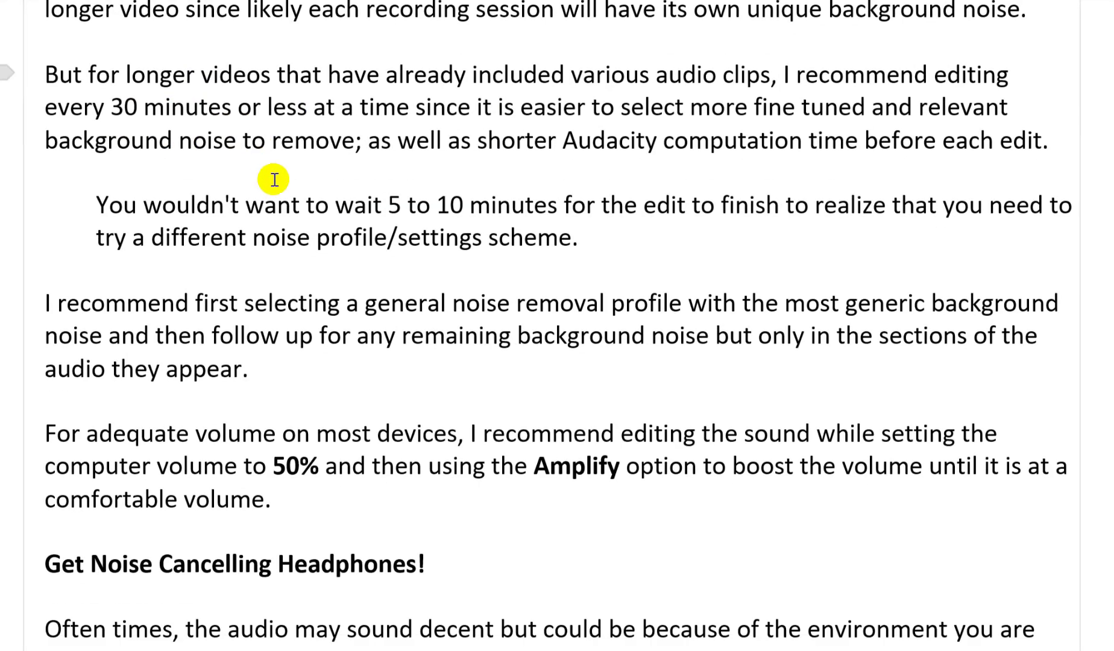
{"action": "scroll", "coordinate": [703, 86], "scroll_direction": "up", "scroll_amount": 2}
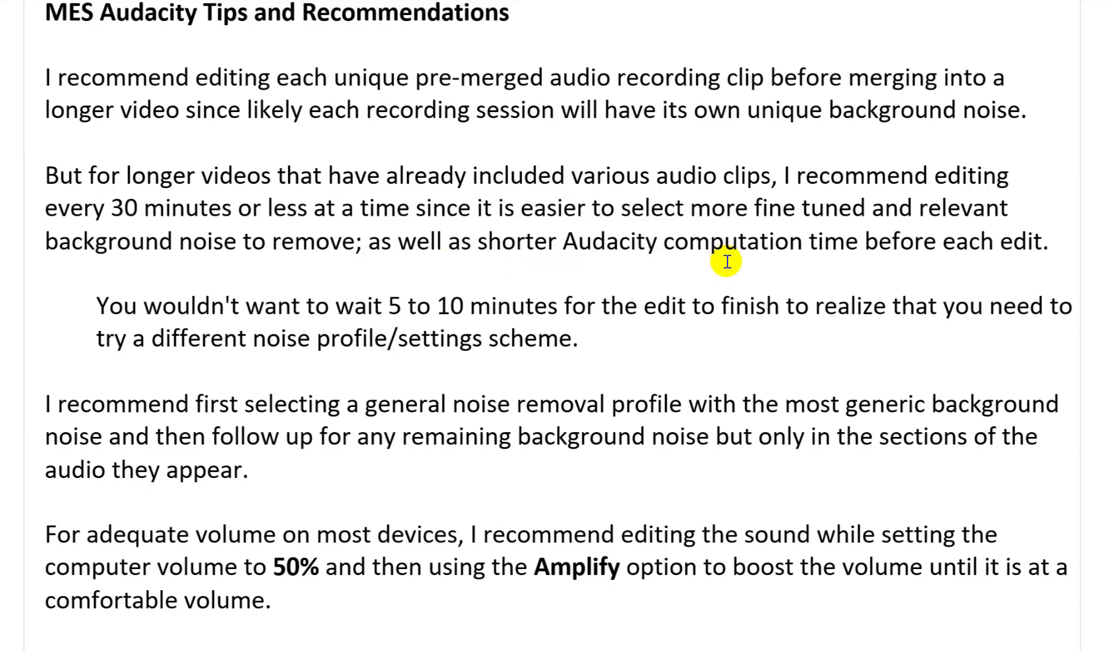
{"action": "left_click", "coordinate": [859, 242]}
{"action": "type", "text": "s"}
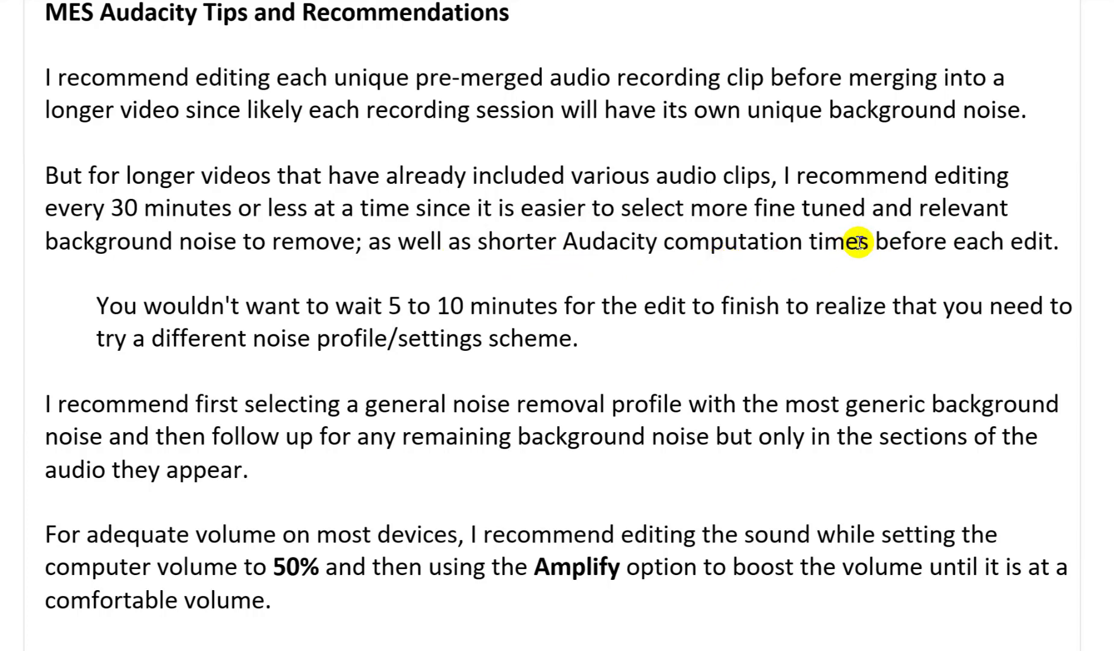
{"action": "key", "text": "BackSpace"}
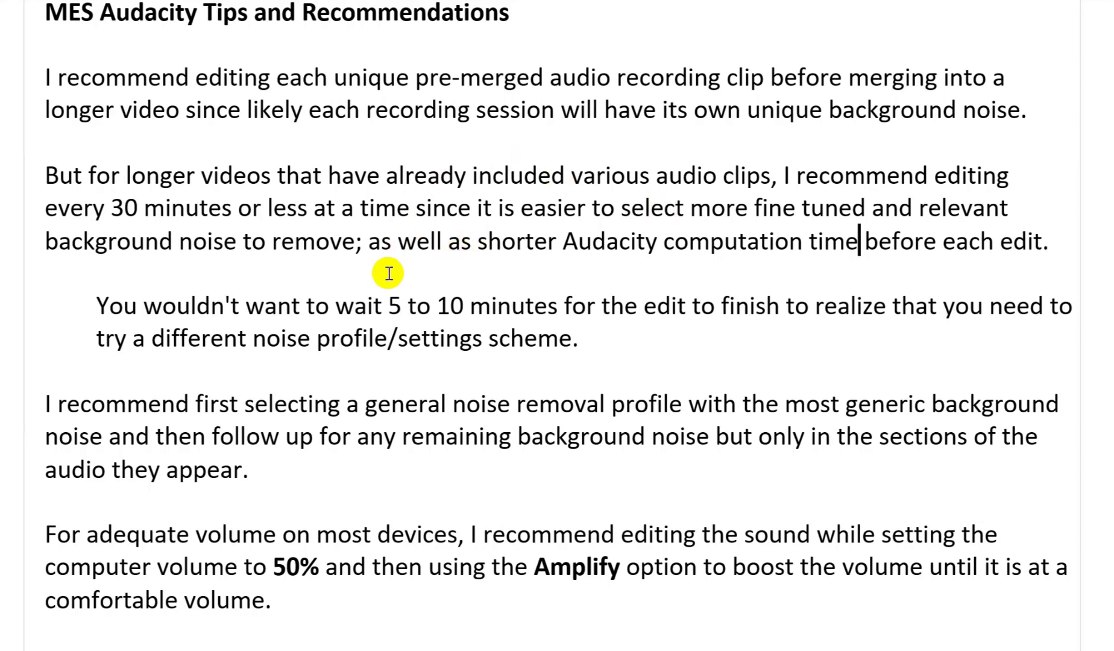
Read the tips on choosing a general noise profile, setting volume with Amplify, and using noise cancelling headphones.
{"action": "scroll", "coordinate": [389, 273], "scroll_direction": "down", "scroll_amount": 2}
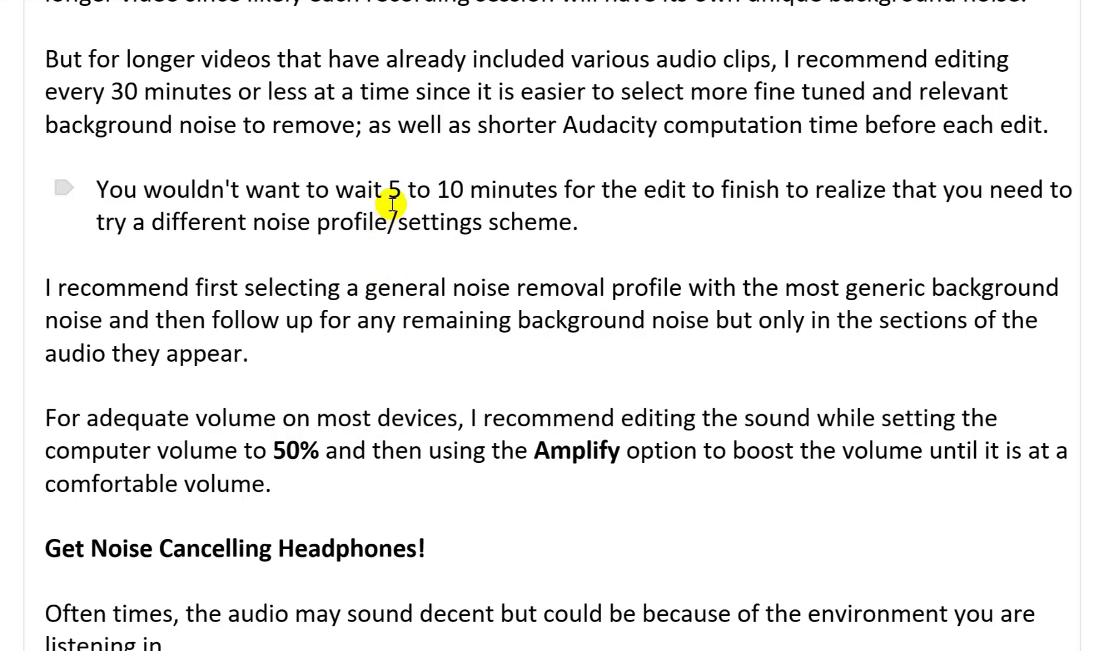
{"action": "scroll", "coordinate": [395, 201], "scroll_direction": "down", "scroll_amount": 4}
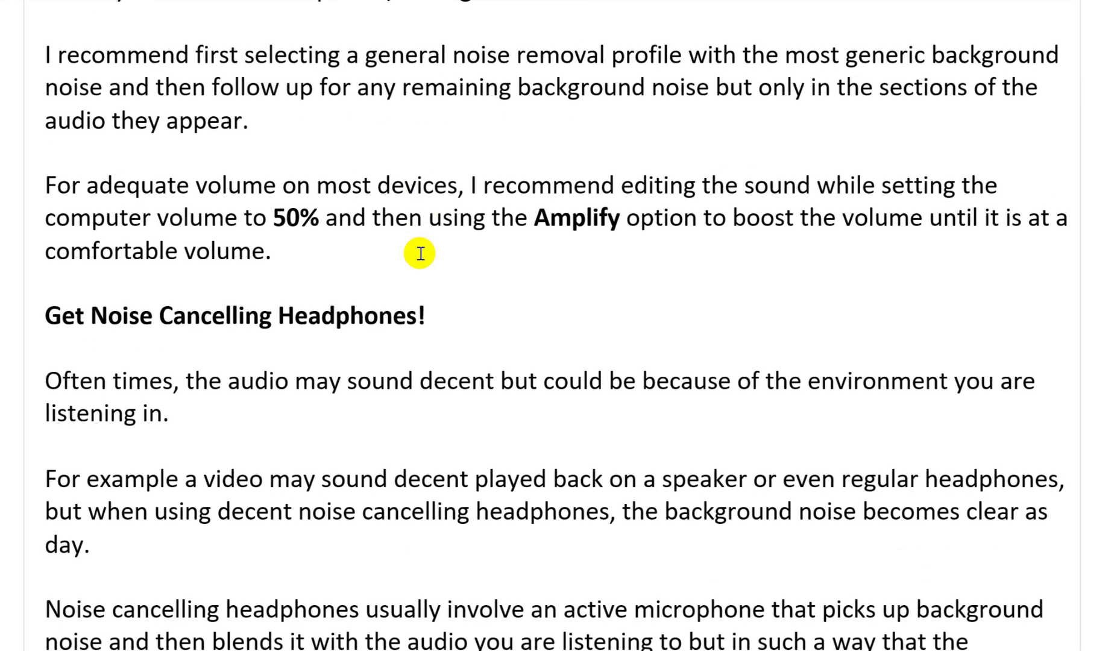
{"action": "scroll", "coordinate": [447, 109], "scroll_direction": "up", "scroll_amount": 2}
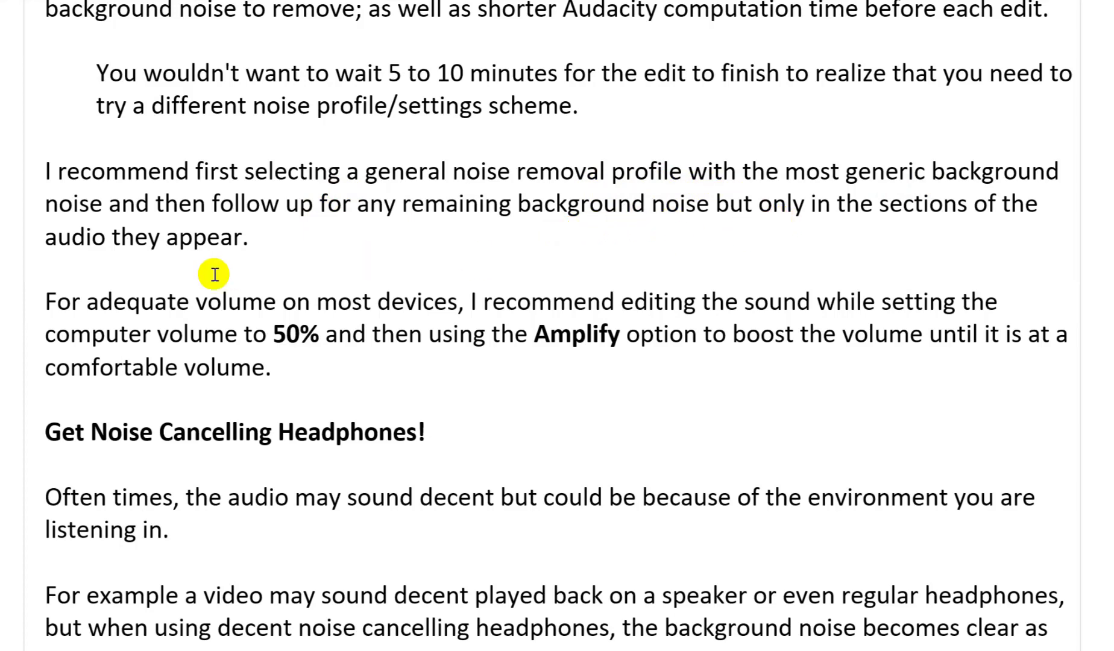
{"action": "scroll", "coordinate": [208, 268], "scroll_direction": "down", "scroll_amount": 2}
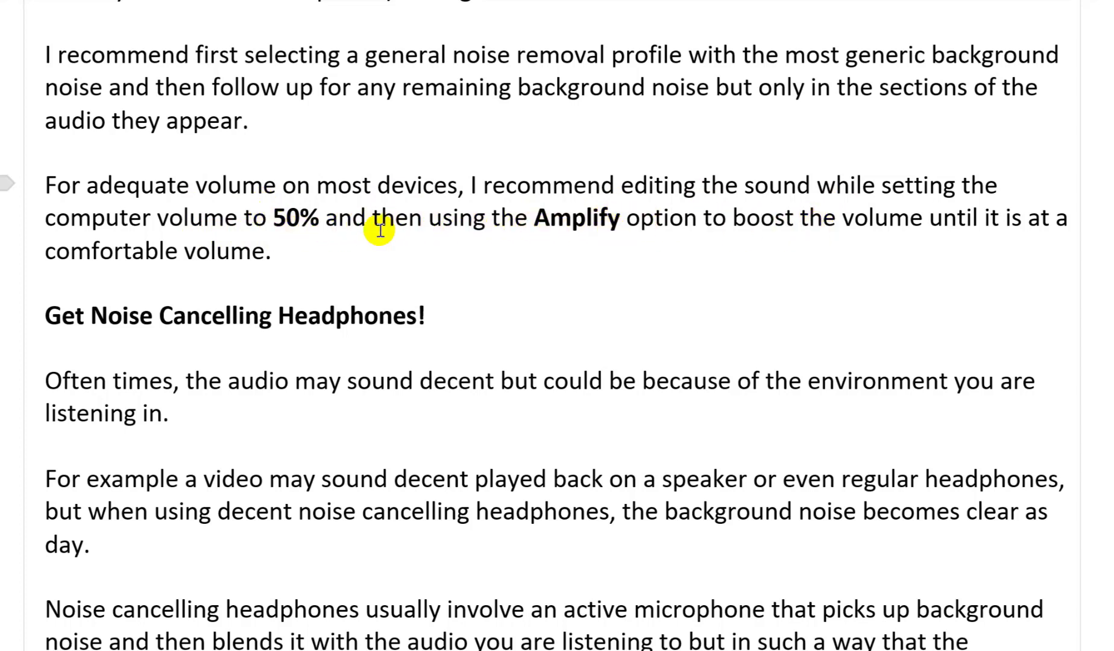
{"action": "scroll", "coordinate": [266, 263], "scroll_direction": "down", "scroll_amount": 3}
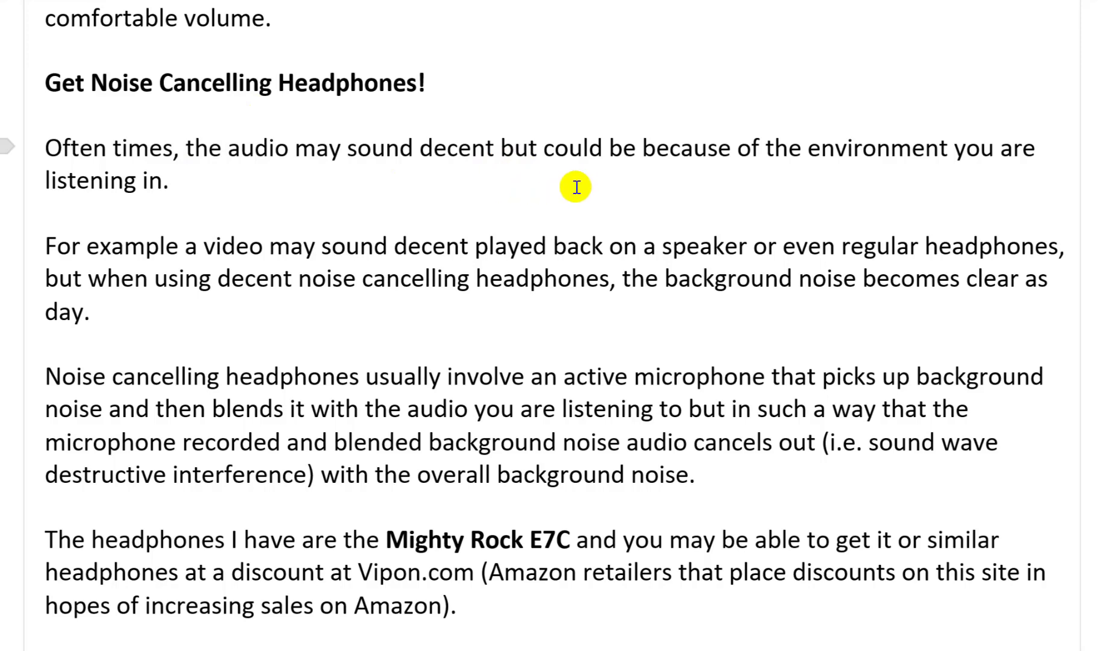
{"action": "scroll", "coordinate": [266, 175], "scroll_direction": "down", "scroll_amount": 3}
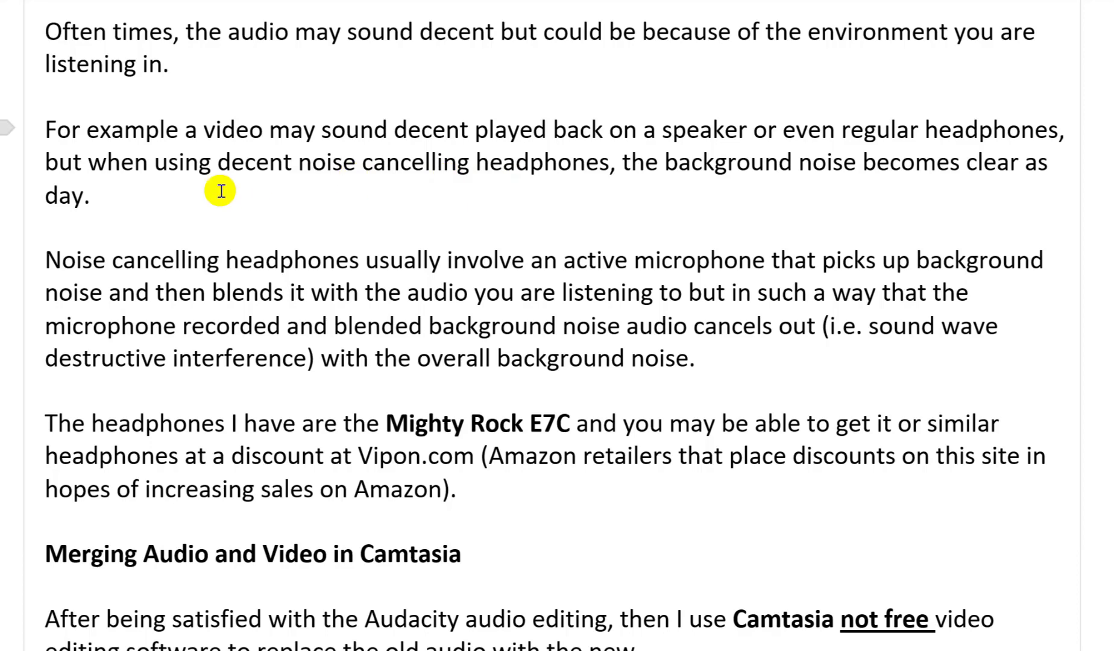
{"action": "scroll", "coordinate": [206, 151], "scroll_direction": "down", "scroll_amount": 2}
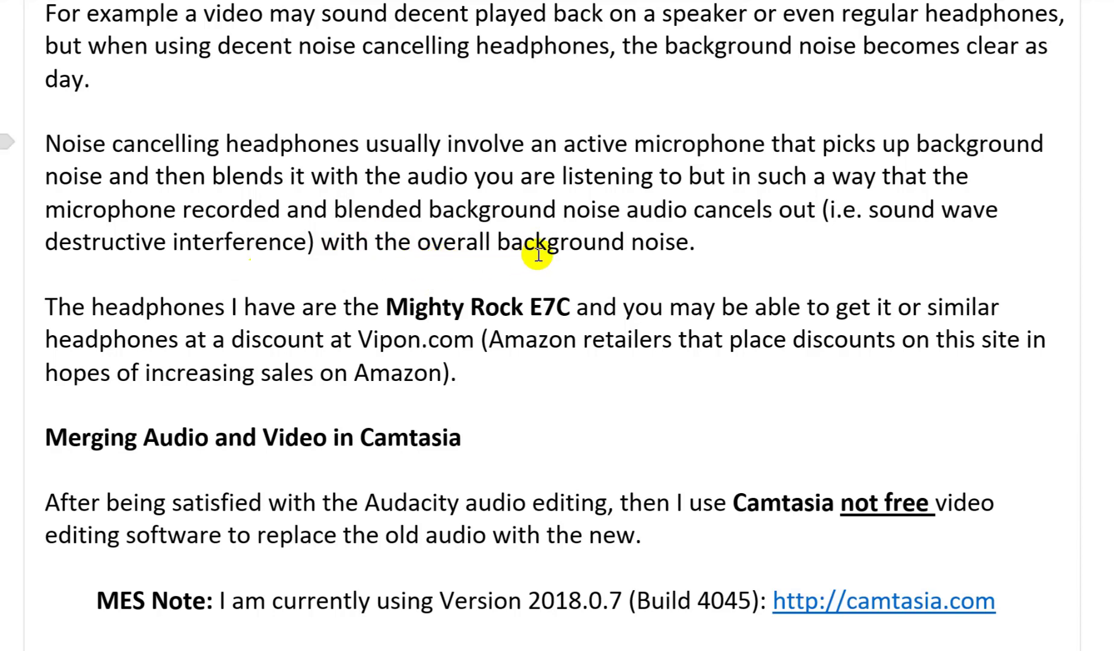
Shorten the noise cancelling explanation by replacing "and blended background noise audio" after "microphone recorded" with "audio".
{"action": "key", "text": "ctrl+BackSpace"}
{"action": "key", "text": "ctrl+BackSpace"}
{"action": "key", "text": "ctrl+BackSpace"}
{"action": "key", "text": "ctrl+BackSpace"}
{"action": "key", "text": "ctrl+BackSpace"}
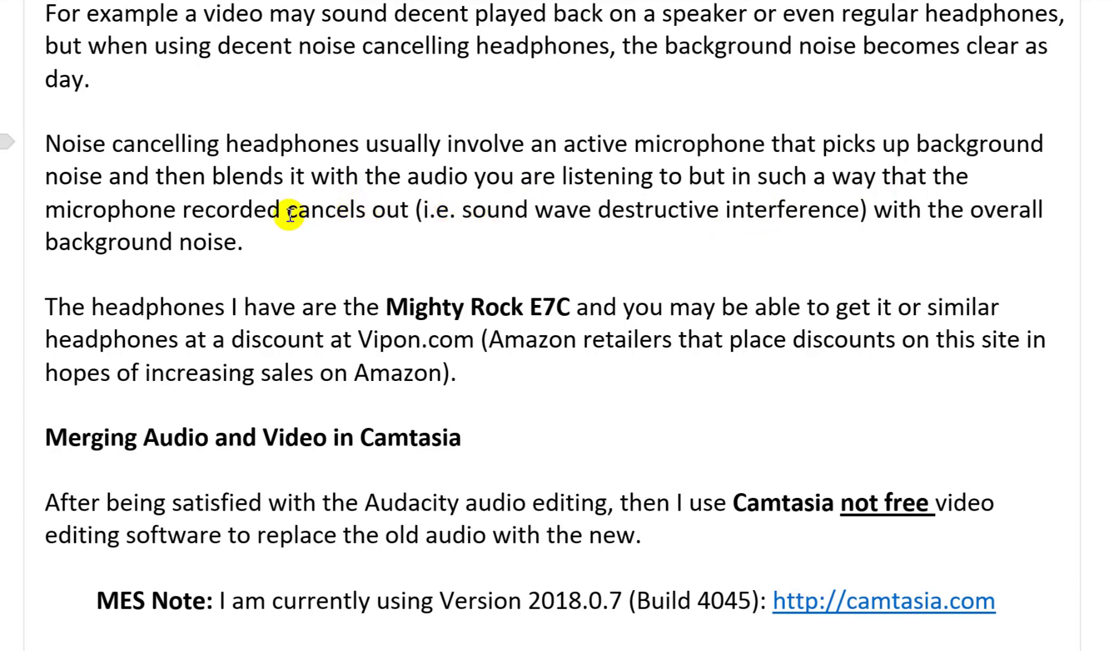
{"action": "type", "text": "audio"}
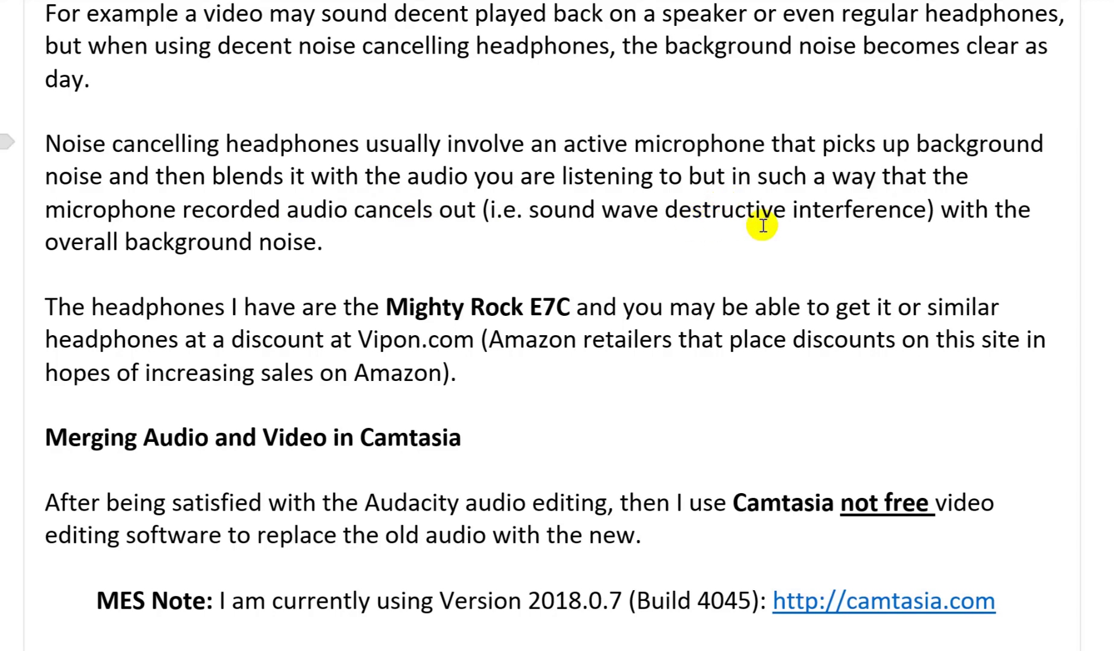
Read the headphone recommendation and the section on merging audio and video in Camtasia, including the Separate Audio and Video option.
{"action": "scroll", "coordinate": [274, 235], "scroll_direction": "down", "scroll_amount": 1}
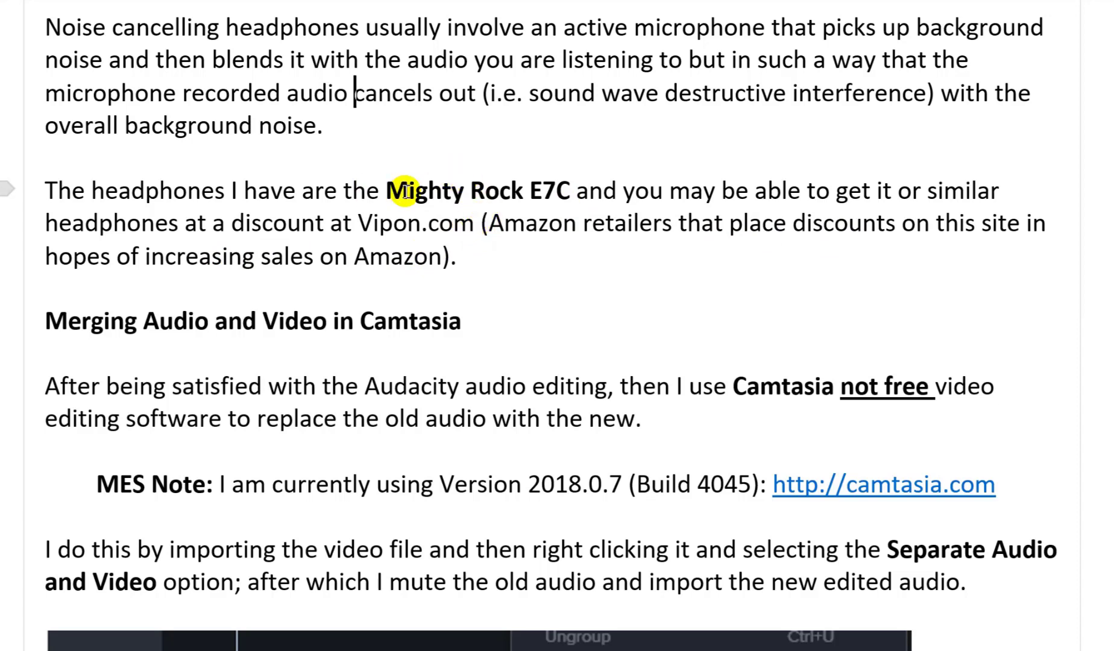
{"action": "left_click_drag", "start_coordinate": [422, 190], "coordinate": [569, 188]}
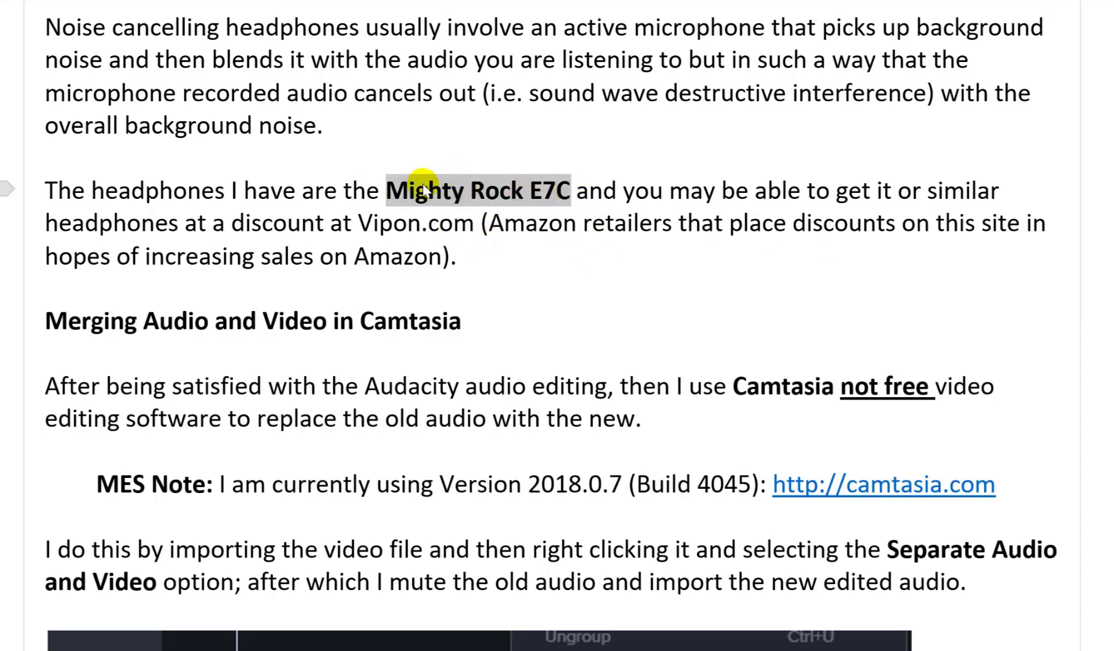
{"action": "left_click", "coordinate": [429, 225]}
{"action": "scroll", "coordinate": [428, 227], "scroll_direction": "down", "scroll_amount": 3}
{"action": "scroll", "coordinate": [309, 172], "scroll_direction": "up", "scroll_amount": 2}
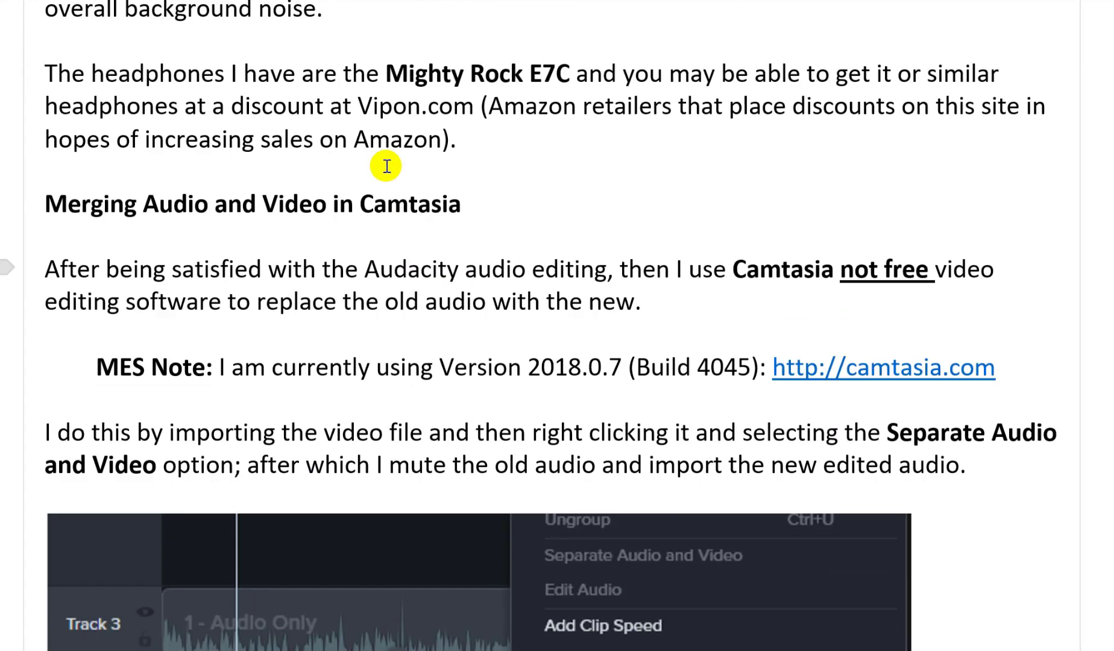
{"action": "scroll", "coordinate": [391, 169], "scroll_direction": "down", "scroll_amount": 1}
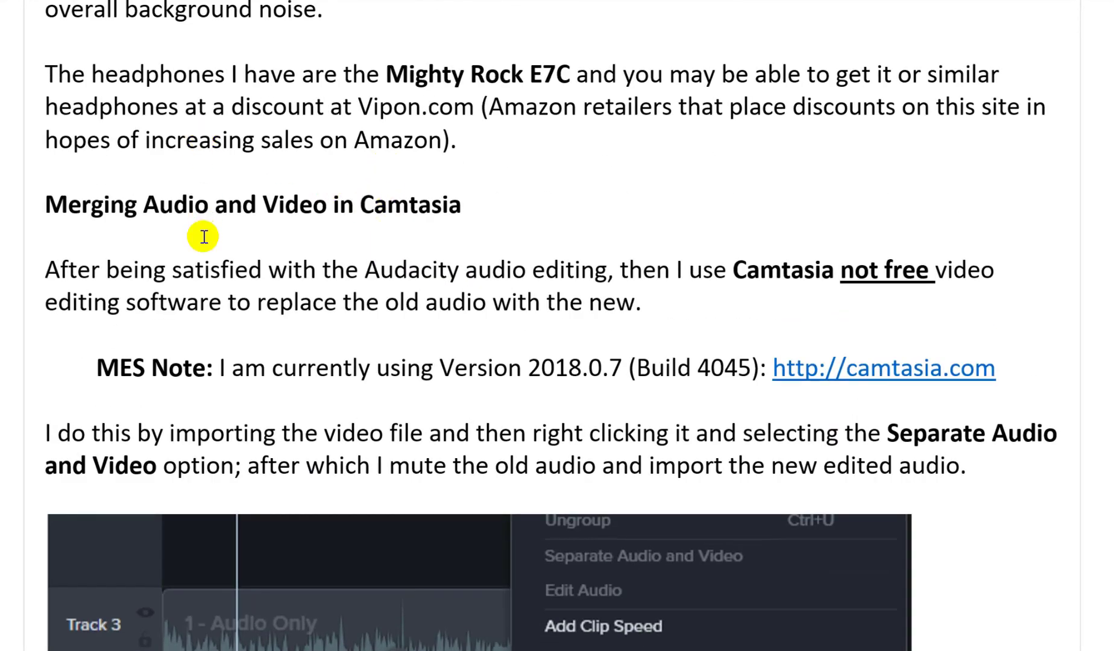
{"action": "scroll", "coordinate": [281, 169], "scroll_direction": "down", "scroll_amount": 2}
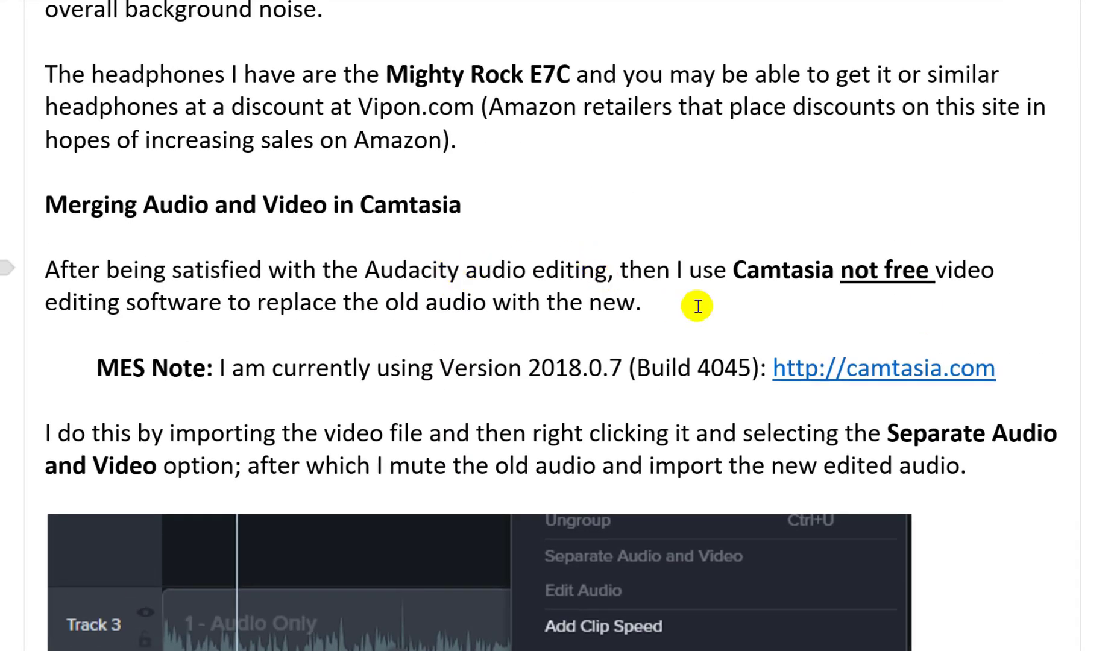
{"action": "scroll", "coordinate": [678, 231], "scroll_direction": "down", "scroll_amount": 2}
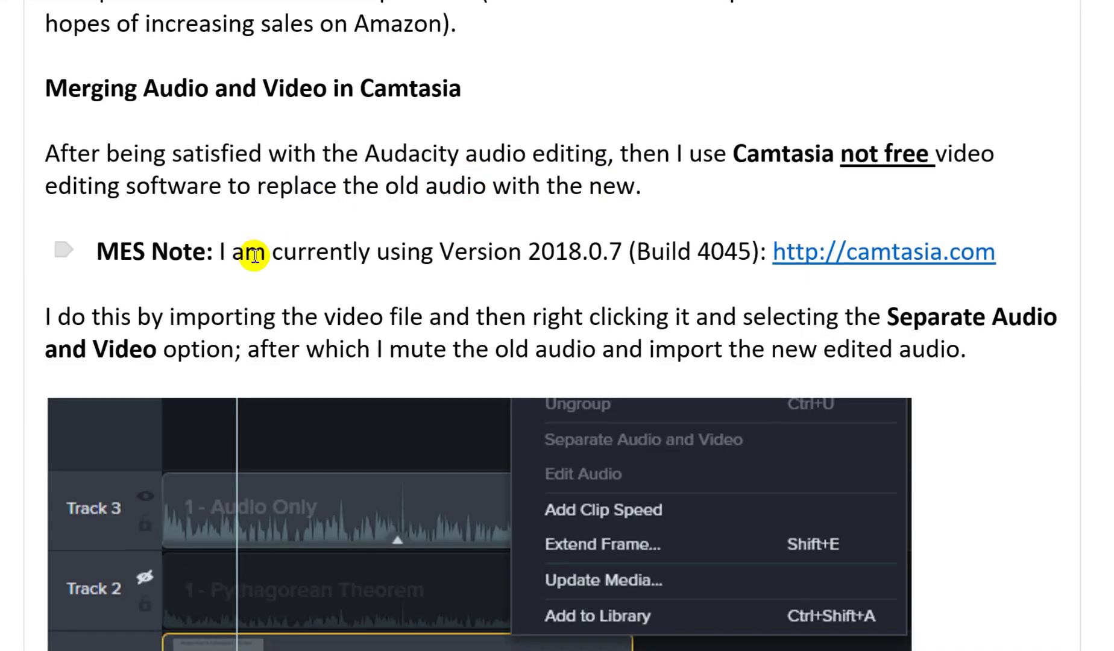
{"action": "scroll", "coordinate": [555, 252], "scroll_direction": "down", "scroll_amount": 2}
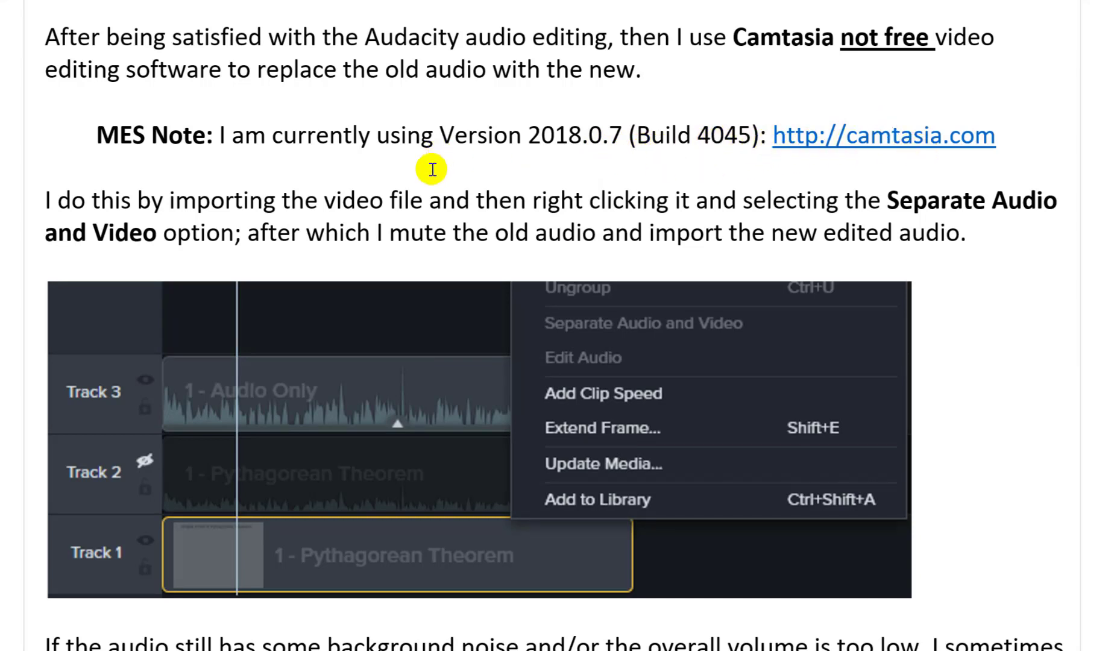
{"action": "scroll", "coordinate": [298, 138], "scroll_direction": "down", "scroll_amount": 2}
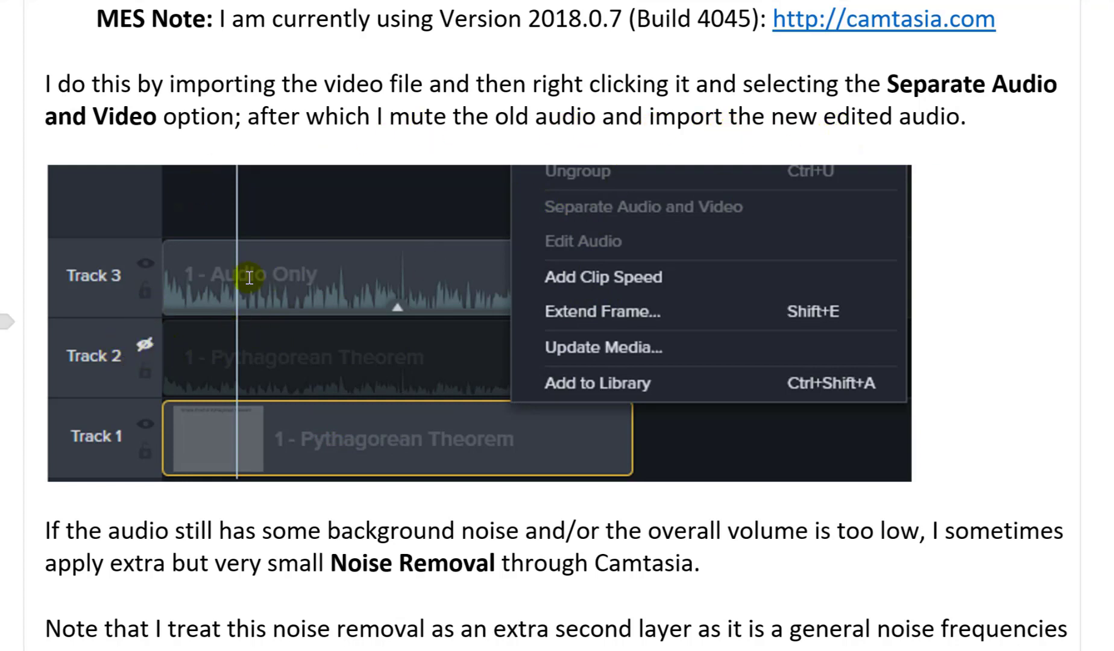
Review the notes on applying extra Noise Removal in Camtasia and on its volume gain limit.
{"action": "scroll", "coordinate": [276, 279], "scroll_direction": "down", "scroll_amount": 3}
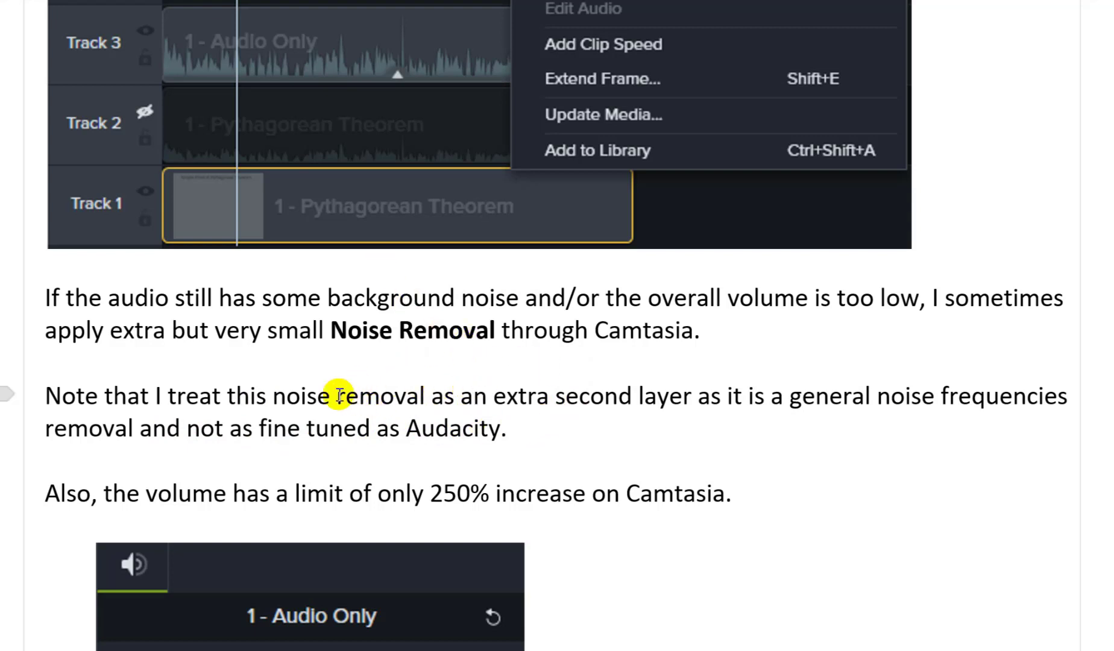
{"action": "scroll", "coordinate": [418, 316], "scroll_direction": "down", "scroll_amount": 3}
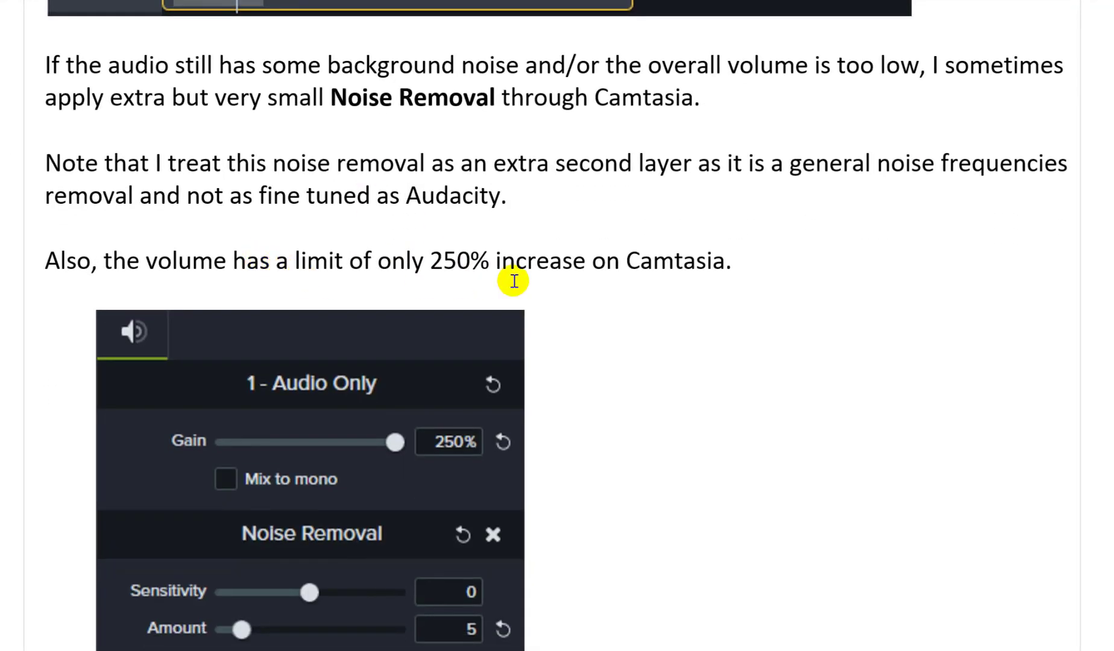
{"action": "scroll", "coordinate": [525, 283], "scroll_direction": "up", "scroll_amount": 4}
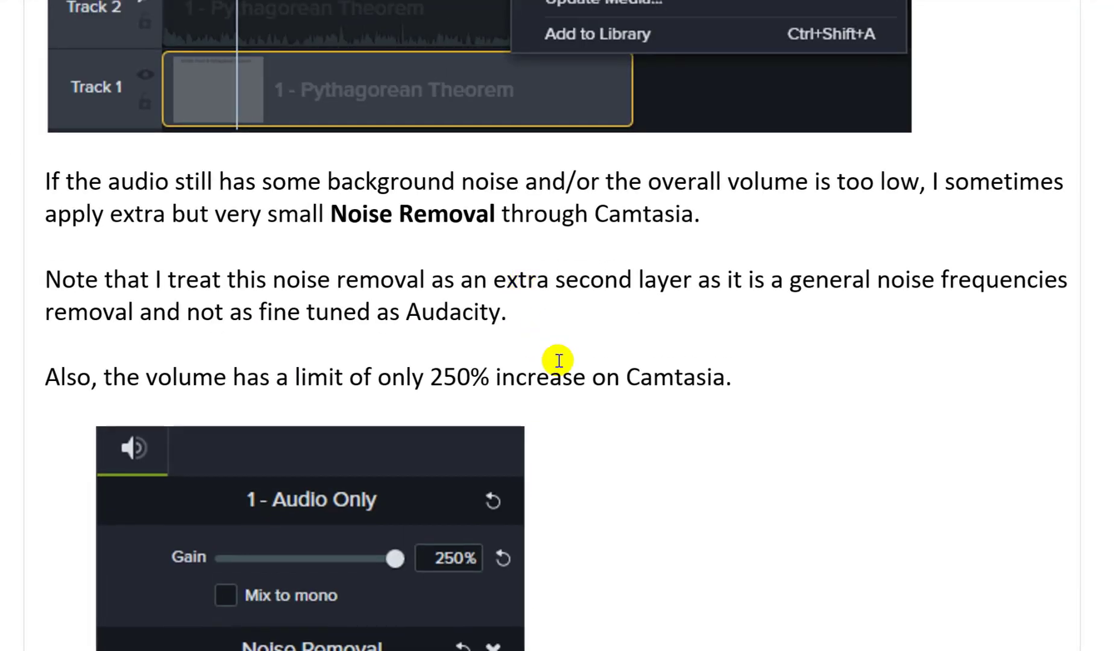
{"action": "scroll", "coordinate": [714, 328], "scroll_direction": "up", "scroll_amount": 5}
{"action": "scroll", "coordinate": [709, 279], "scroll_direction": "down", "scroll_amount": 10}
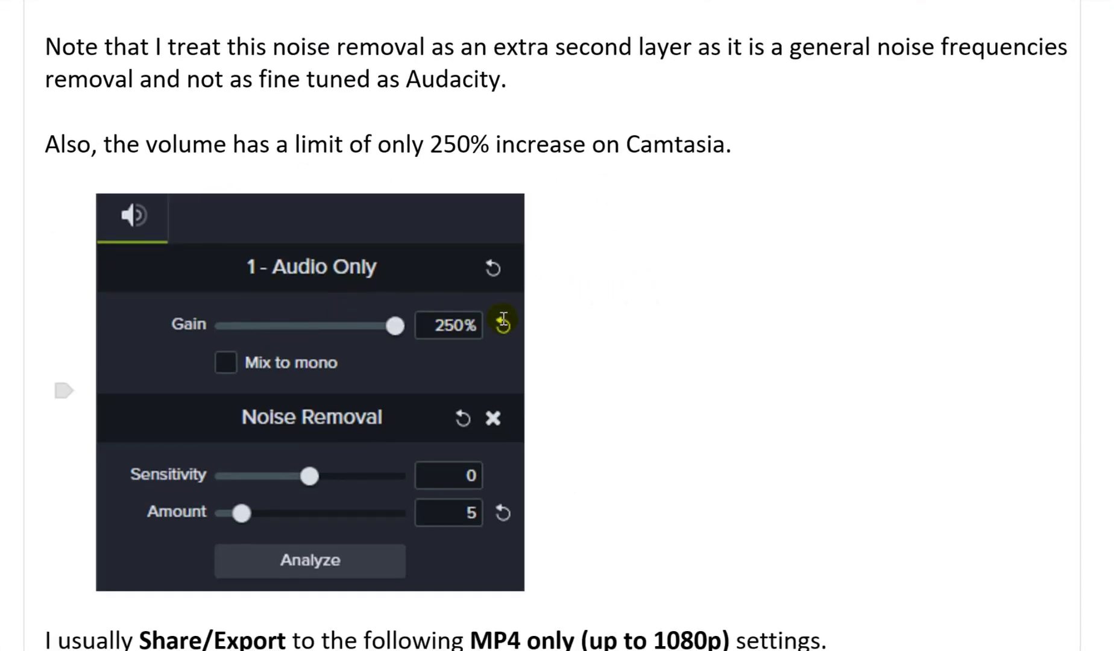
{"action": "scroll", "coordinate": [431, 323], "scroll_direction": "down", "scroll_amount": 2}
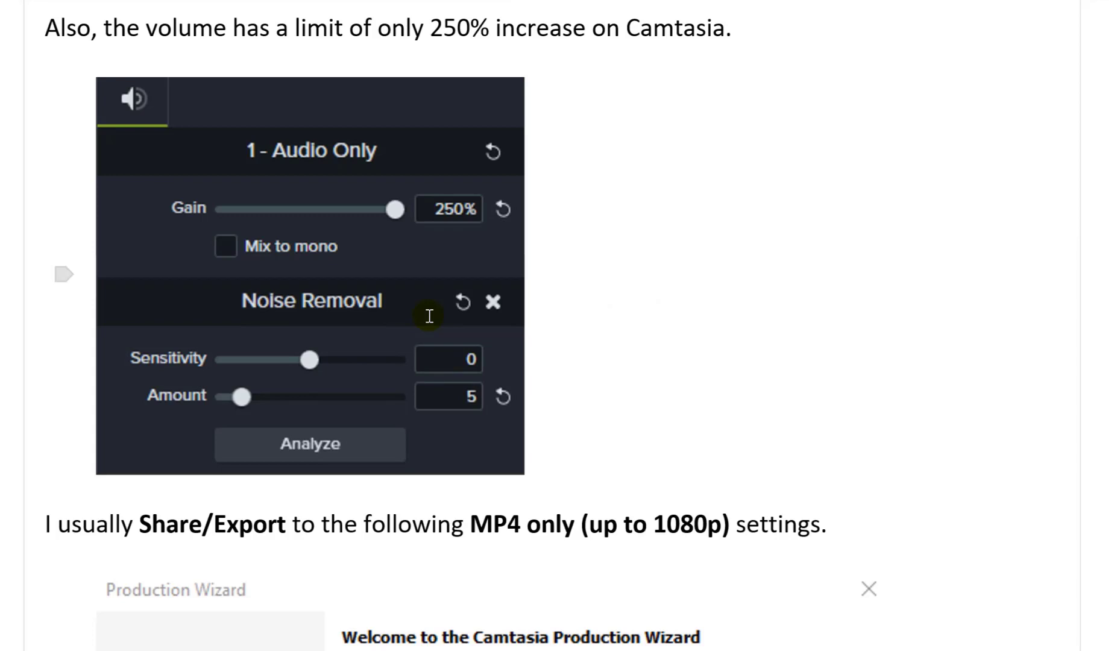
Review the recommended Share/Export settings for the MP4 only (up to 1080p) preset in the Production Wizard screenshot.
{"action": "scroll", "coordinate": [429, 316], "scroll_direction": "down", "scroll_amount": 4}
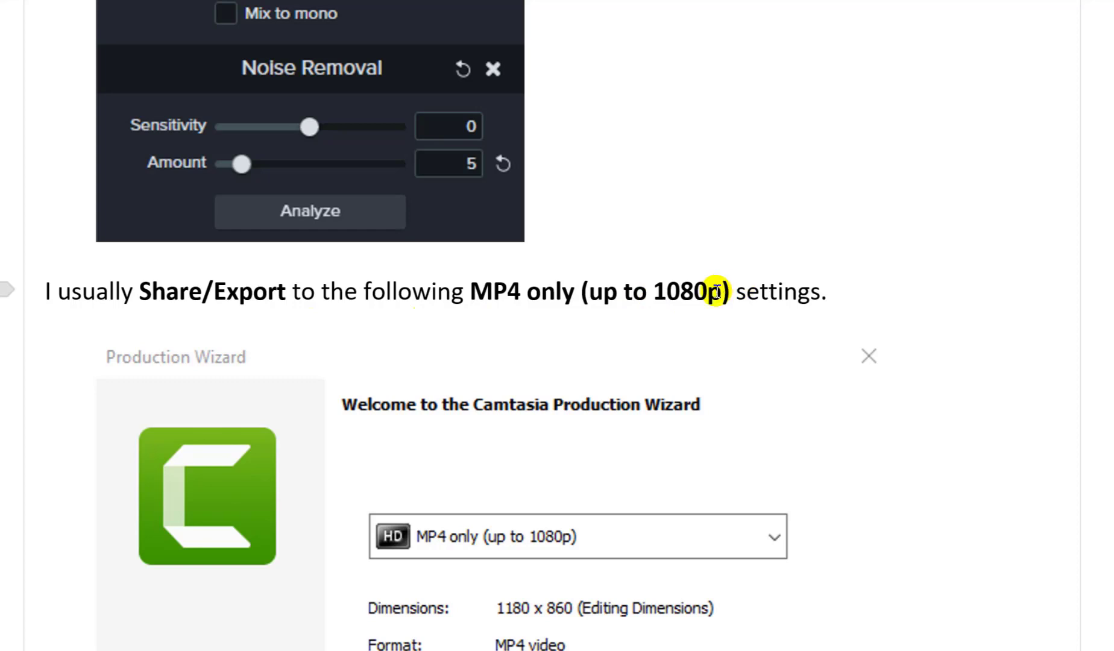
{"action": "scroll", "coordinate": [705, 241], "scroll_direction": "down", "scroll_amount": 2}
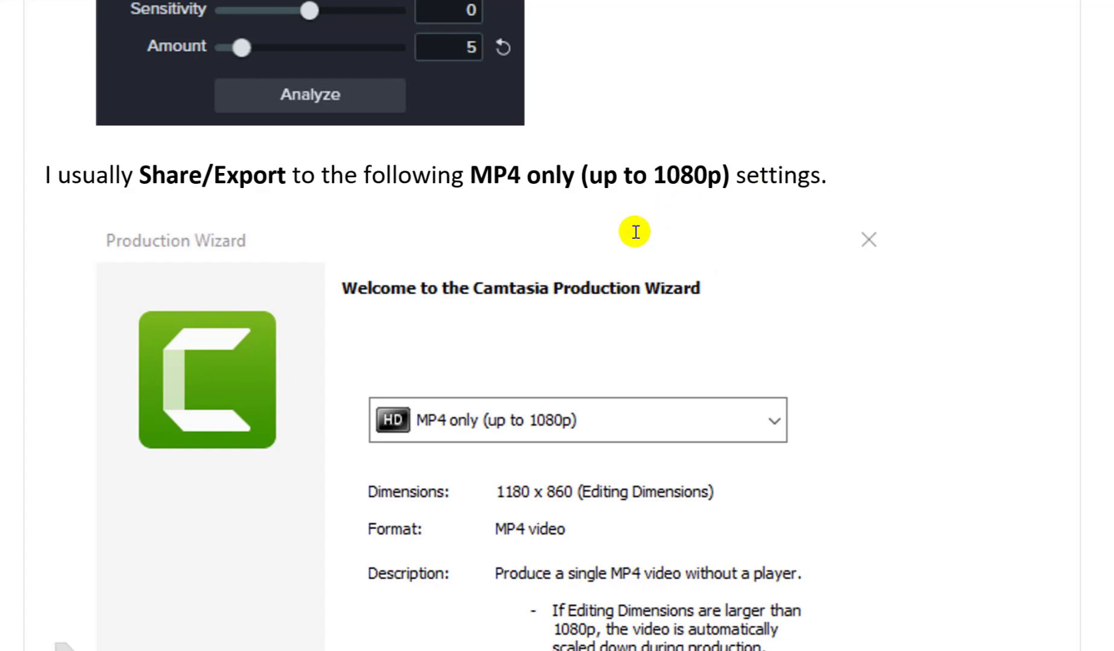
{"action": "scroll", "coordinate": [636, 232], "scroll_direction": "down", "scroll_amount": 2}
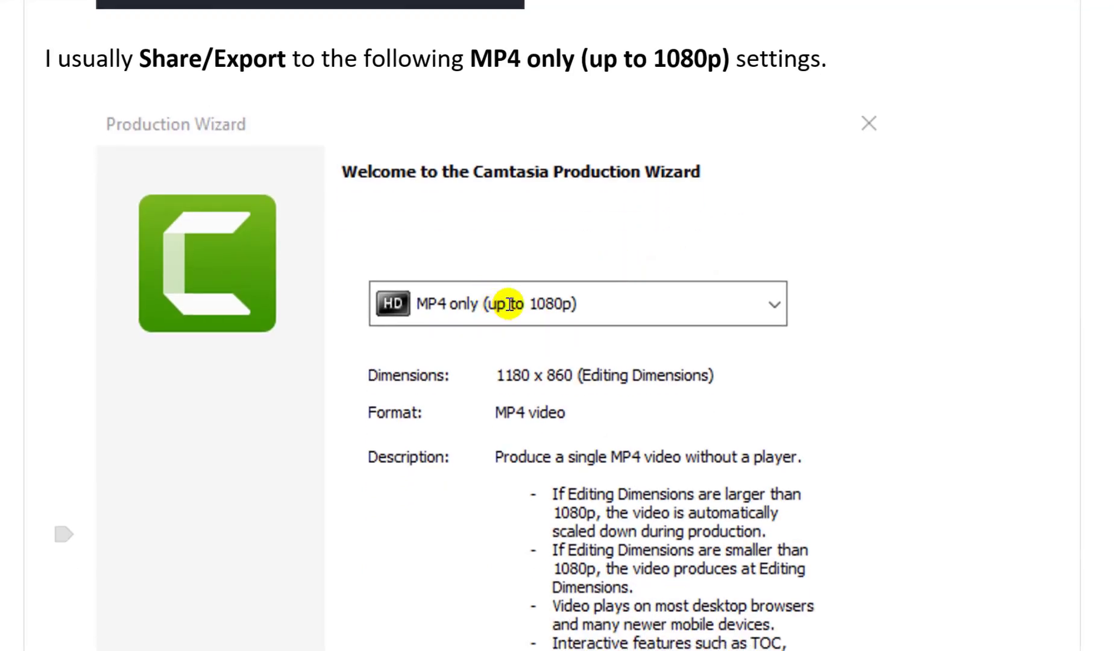
{"action": "scroll", "coordinate": [509, 304], "scroll_direction": "down", "scroll_amount": 2}
{"action": "scroll", "coordinate": [597, 201], "scroll_direction": "down", "scroll_amount": 3}
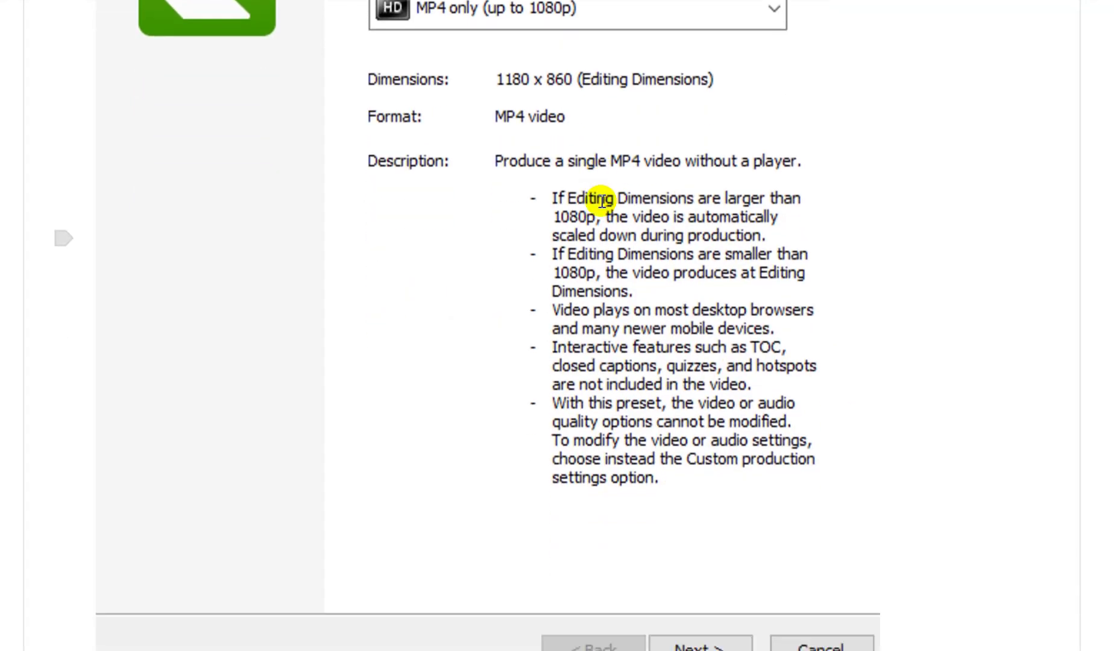
{"action": "scroll", "coordinate": [602, 201], "scroll_direction": "down", "scroll_amount": 1}
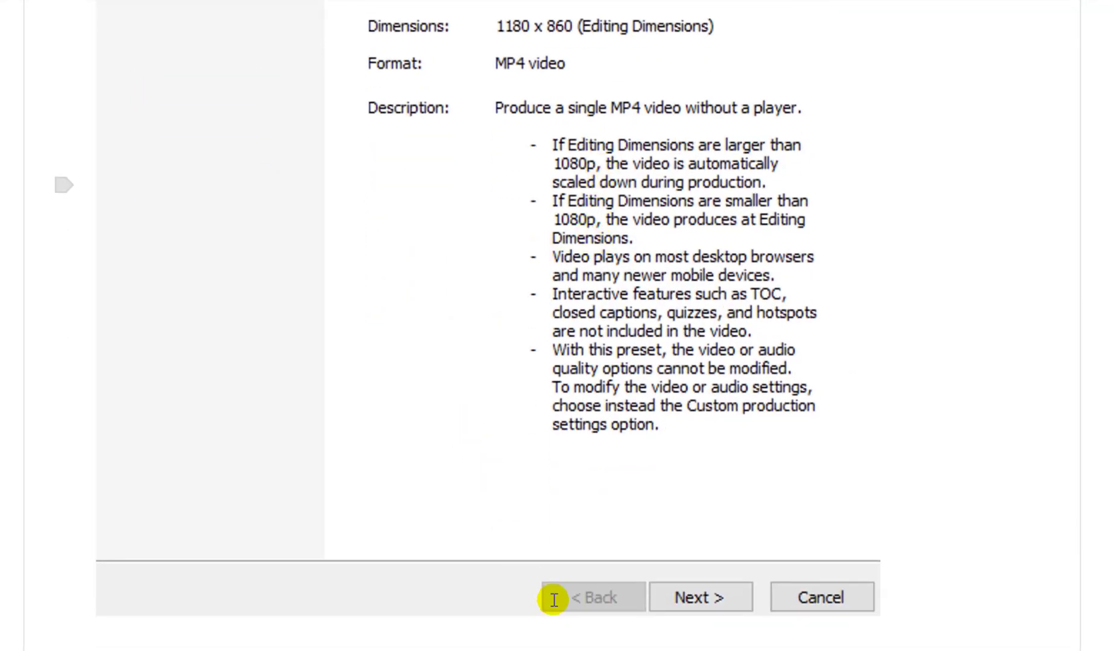
Switch to Camtasia and add the "1 - Pythagorean Theorem" video from the 10 Audacity folder to the start of Track 1.
{"action": "mouse_move", "coordinate": [575, 650]}
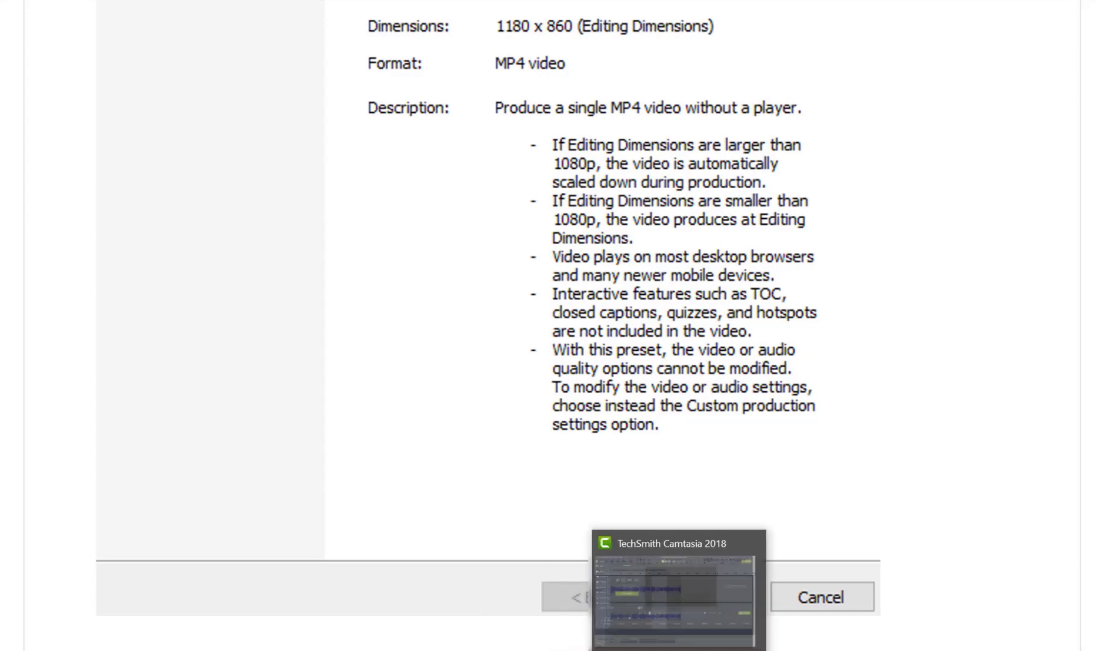
{"action": "left_click", "coordinate": [639, 641]}
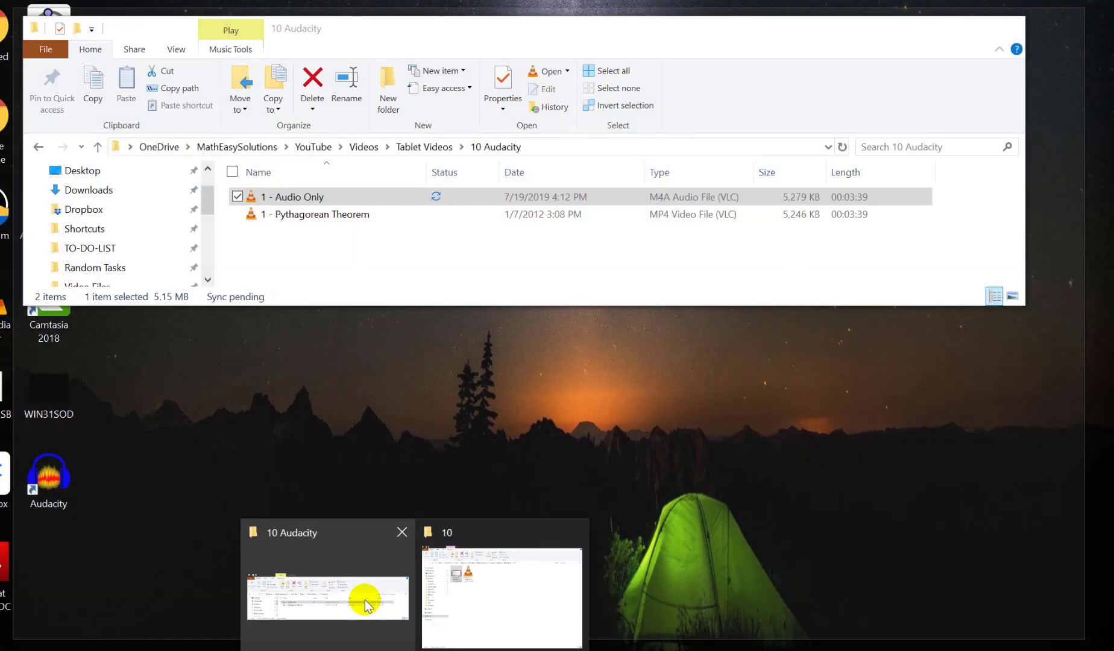
{"action": "left_click", "coordinate": [365, 605]}
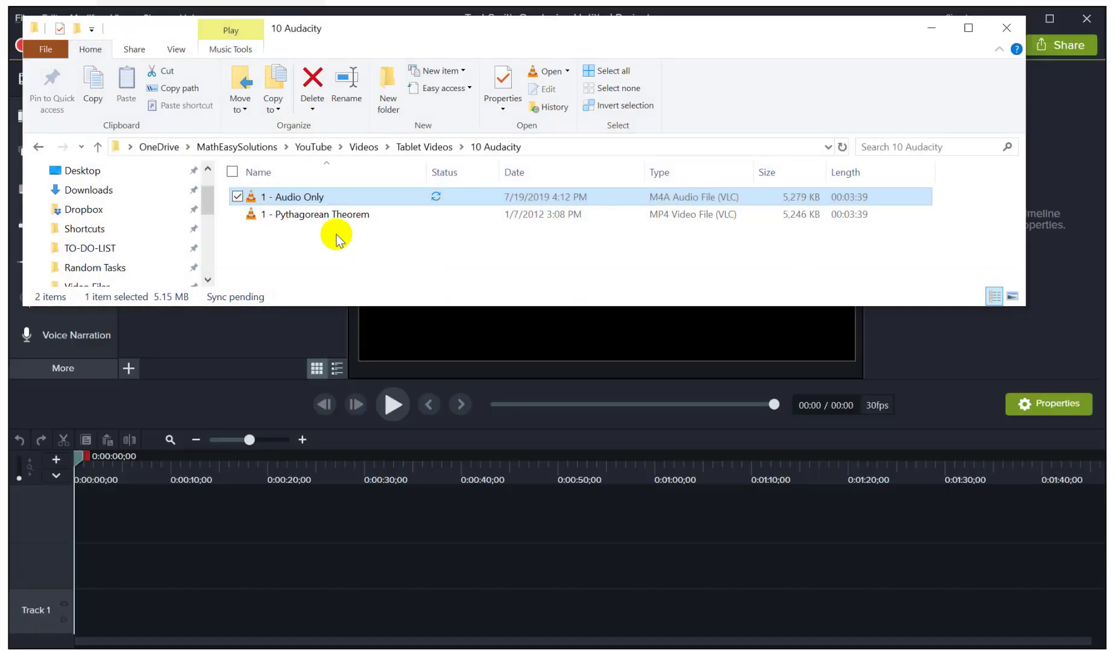
{"action": "left_click_drag", "start_coordinate": [325, 215], "coordinate": [195, 452]}
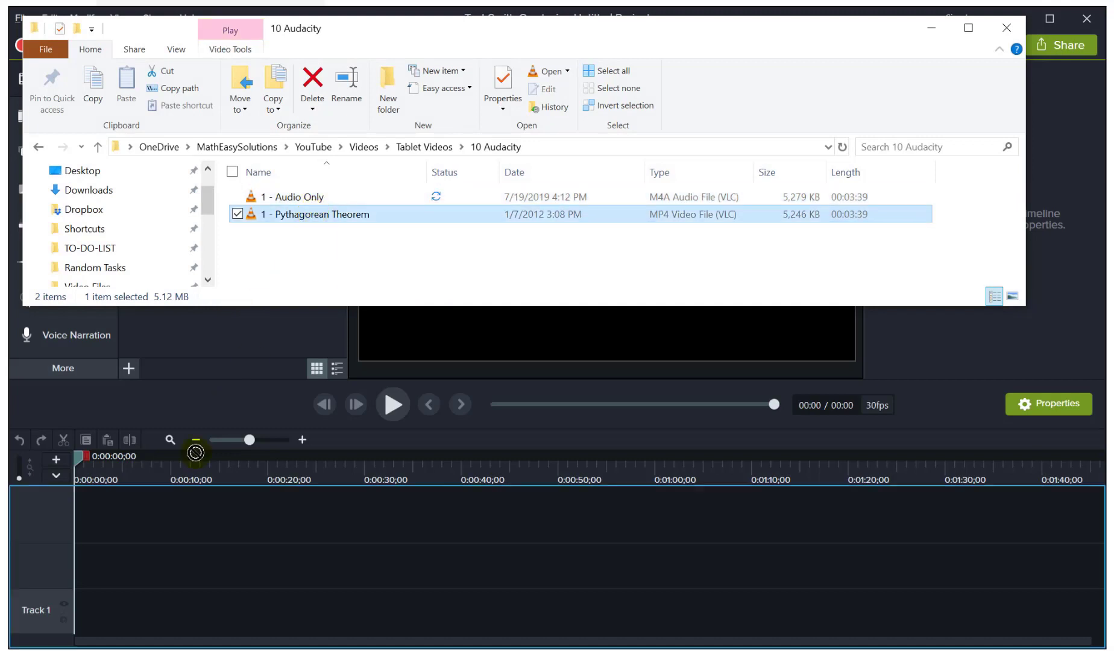
{"action": "left_click_drag", "start_coordinate": [98, 578], "coordinate": [72, 622]}
{"action": "left_click", "coordinate": [81, 622]}
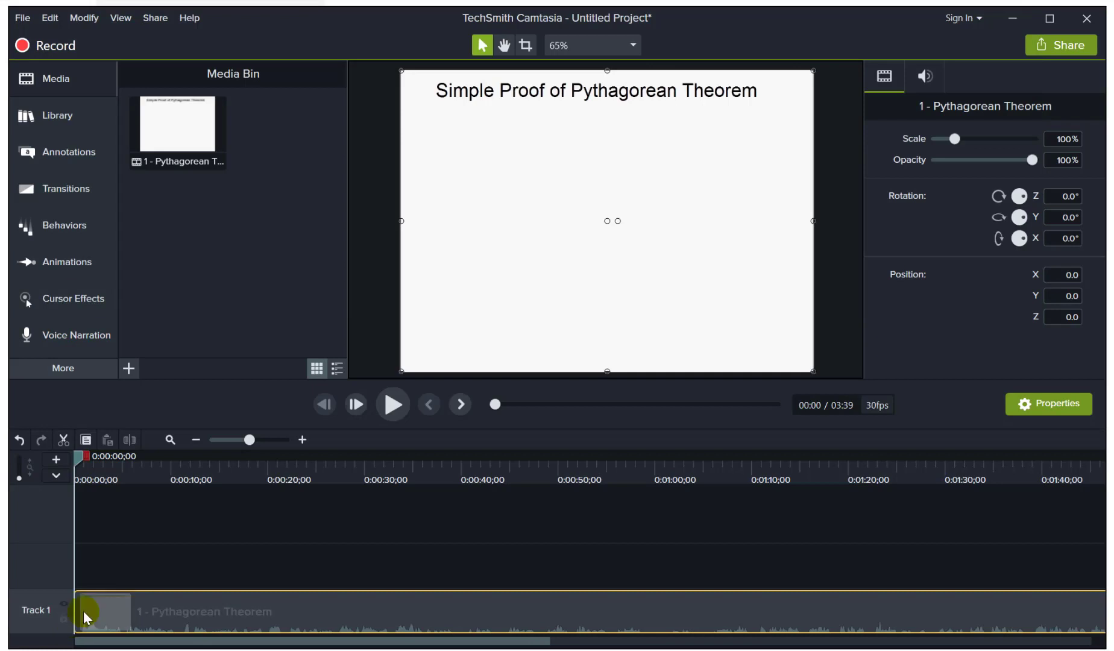
Separate the audio and video of the "1 - Pythagorean Theorem" clip on Track 1.
{"action": "right_click", "coordinate": [157, 612]}
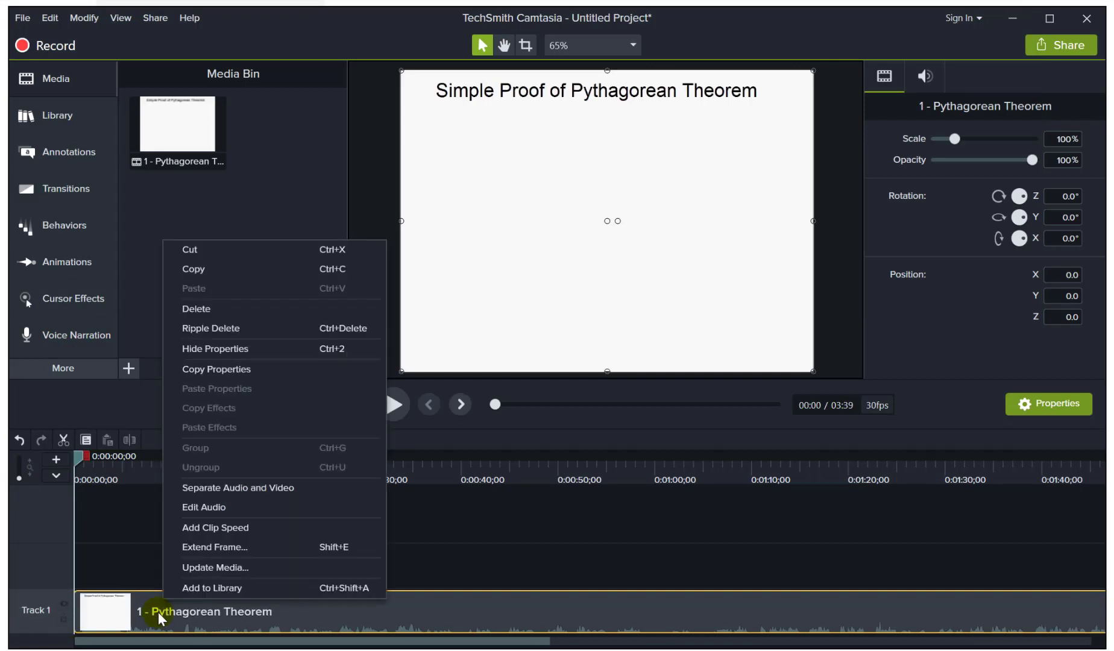
{"action": "left_click", "coordinate": [261, 486]}
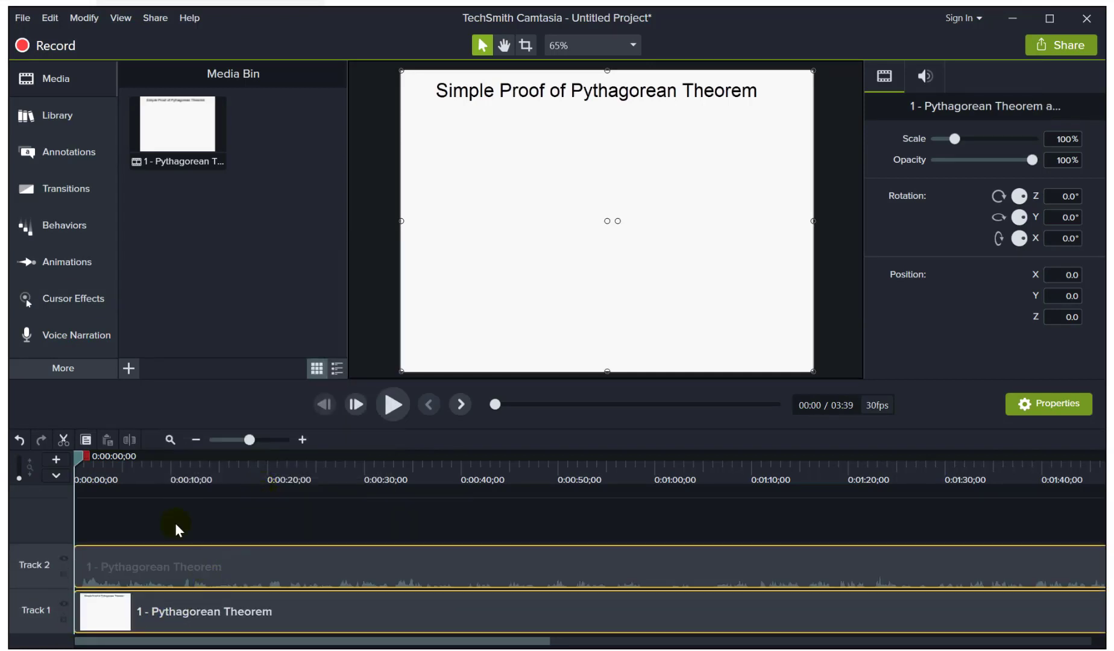
{"action": "mouse_move", "coordinate": [248, 442]}
{"action": "left_mouse_down"}
{"action": "mouse_move", "coordinate": [187, 441]}
{"action": "mouse_move", "coordinate": [244, 442]}
{"action": "mouse_move", "coordinate": [239, 450]}
{"action": "left_mouse_up"}
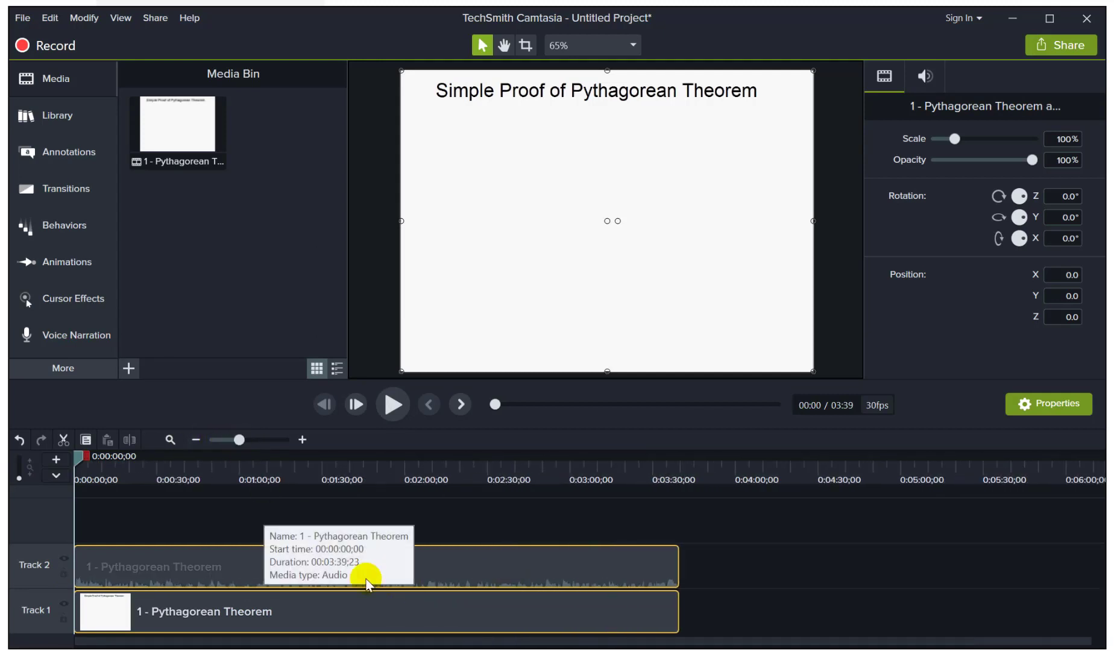
Add the "1 - Audio Only" file from the 10 Audacity folder to the start of Track 3.
{"action": "mouse_move", "coordinate": [416, 650]}
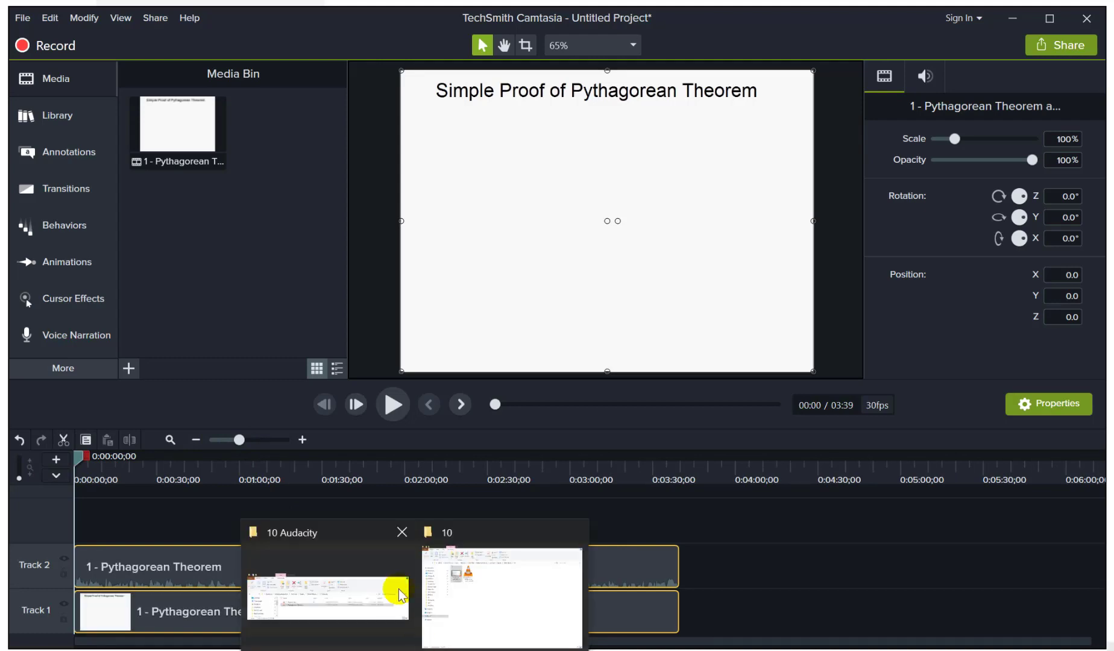
{"action": "left_click", "coordinate": [340, 603]}
{"action": "left_click", "coordinate": [279, 199]}
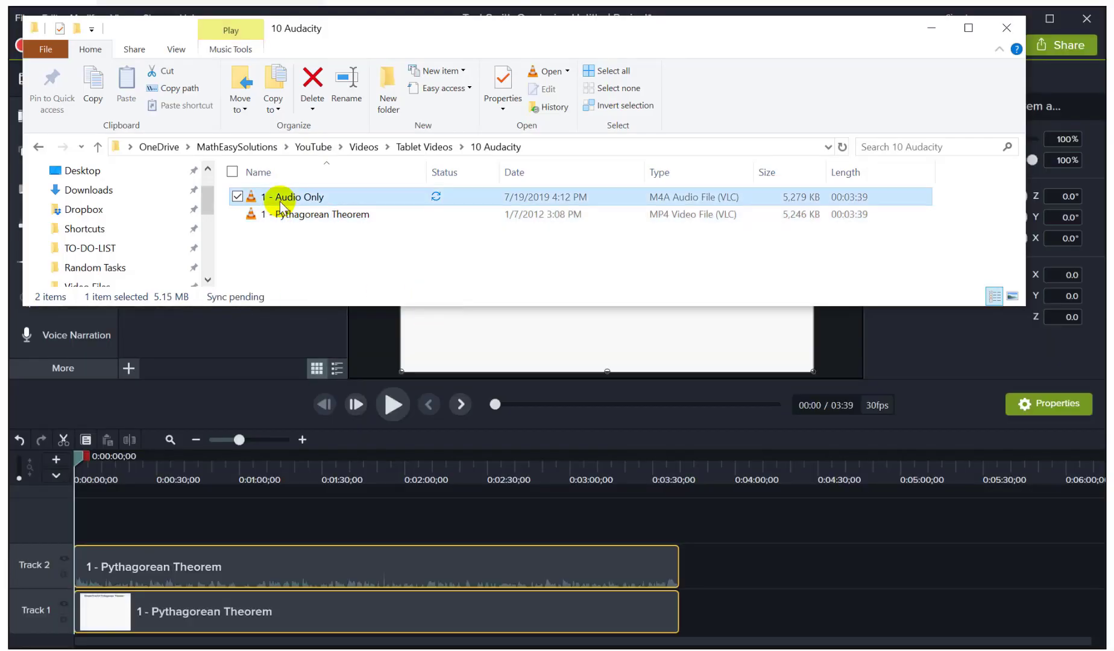
{"action": "left_click_drag", "start_coordinate": [279, 199], "coordinate": [99, 520]}
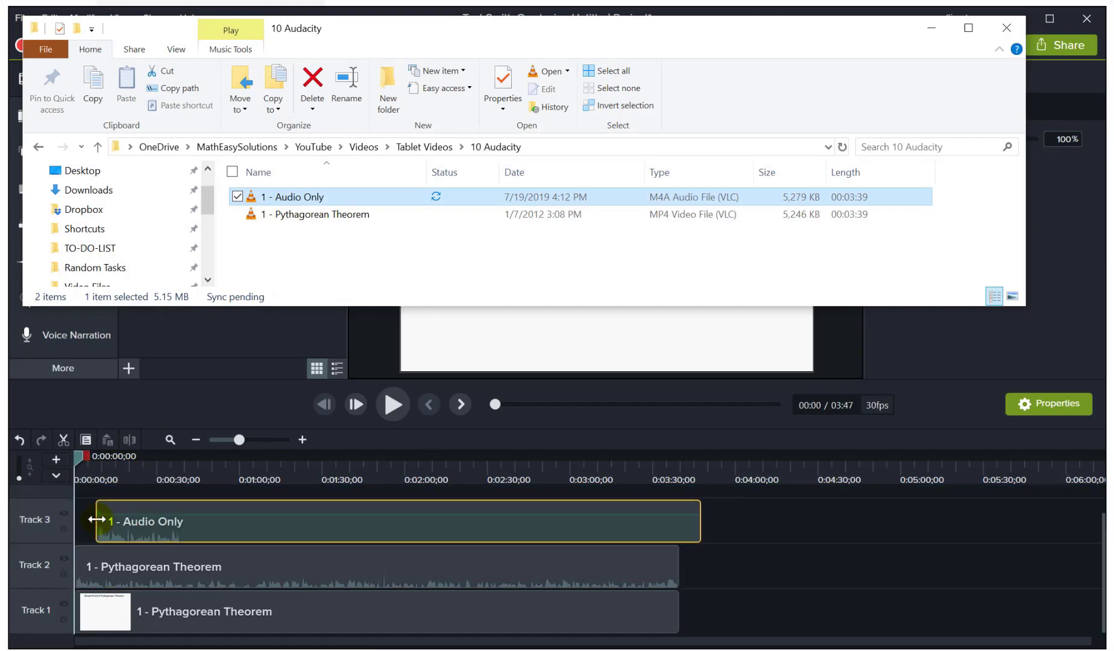
{"action": "left_click", "coordinate": [214, 527]}
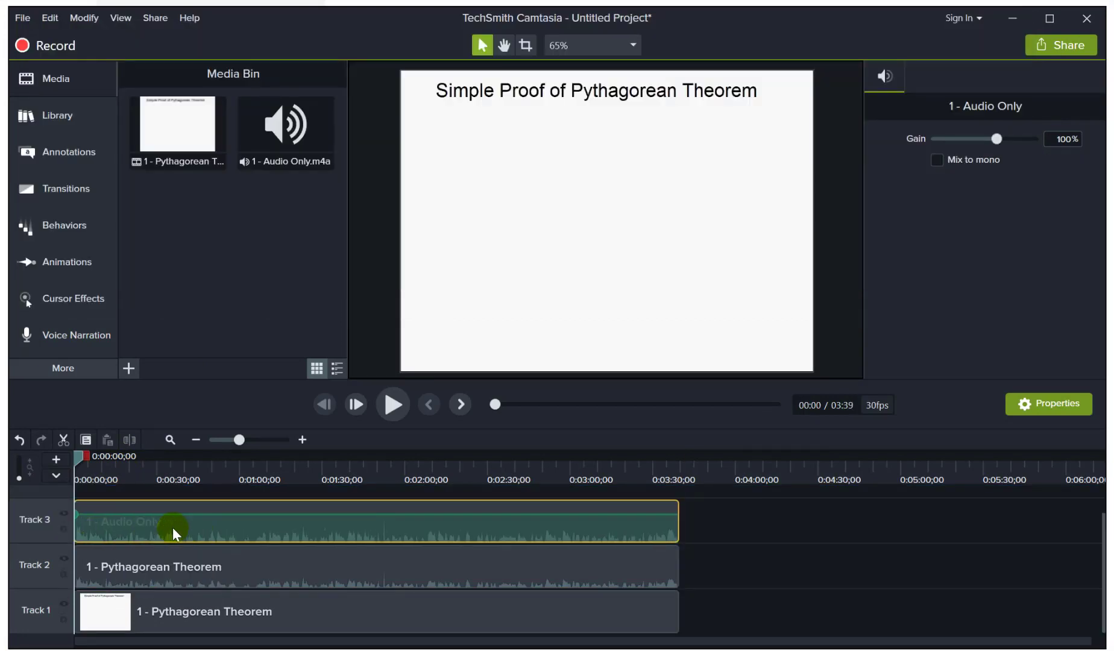
Disable Track 3 and play a few seconds of the original audio on Track 2.
{"action": "left_click", "coordinate": [392, 406]}
{"action": "left_click", "coordinate": [81, 577]}
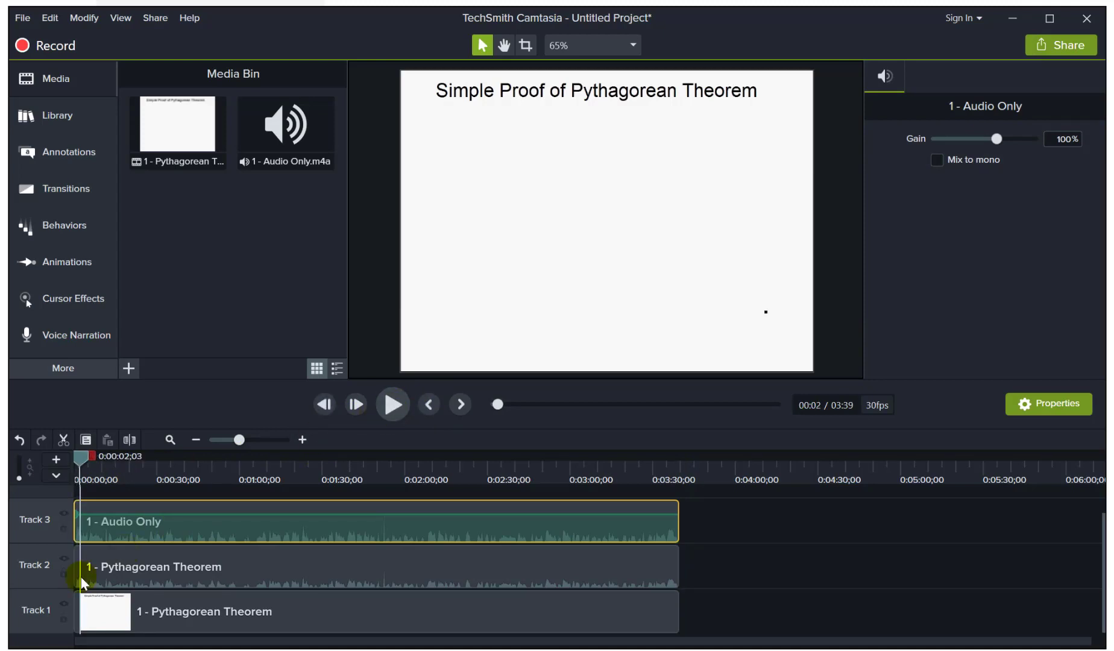
{"action": "left_click", "coordinate": [63, 512]}
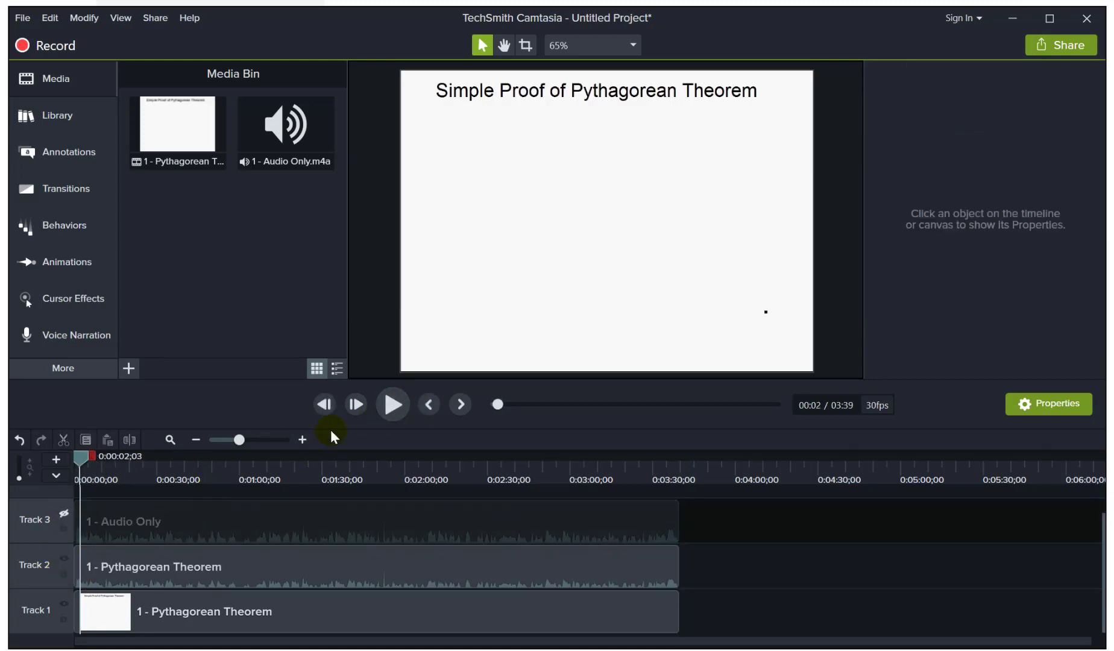
{"action": "left_click", "coordinate": [392, 404]}
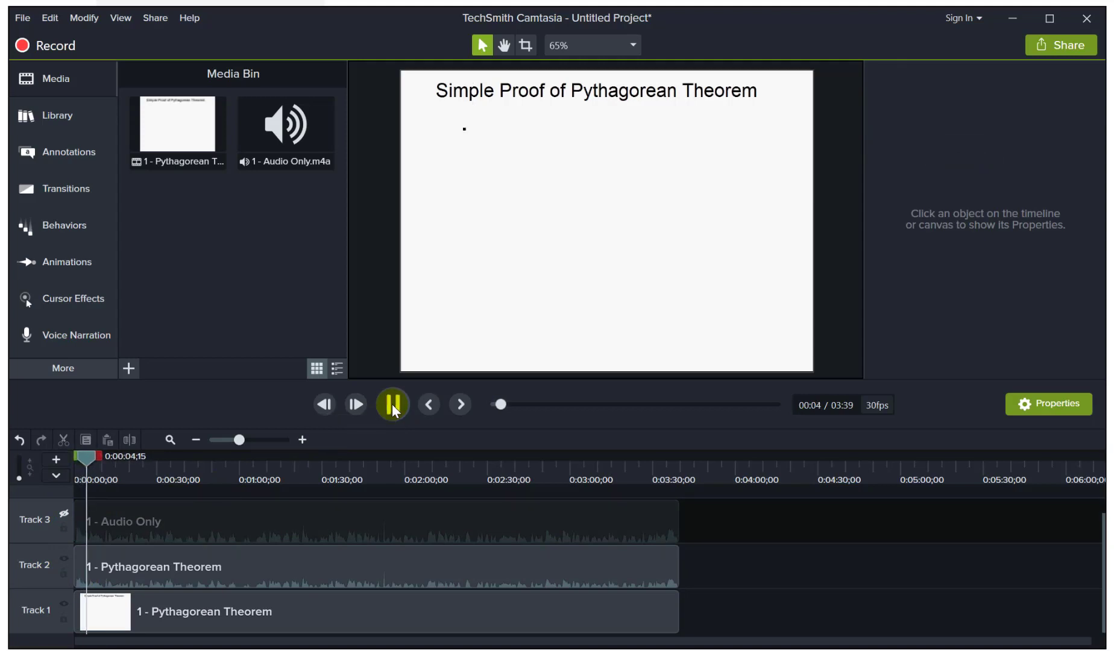
{"action": "left_click", "coordinate": [392, 404]}
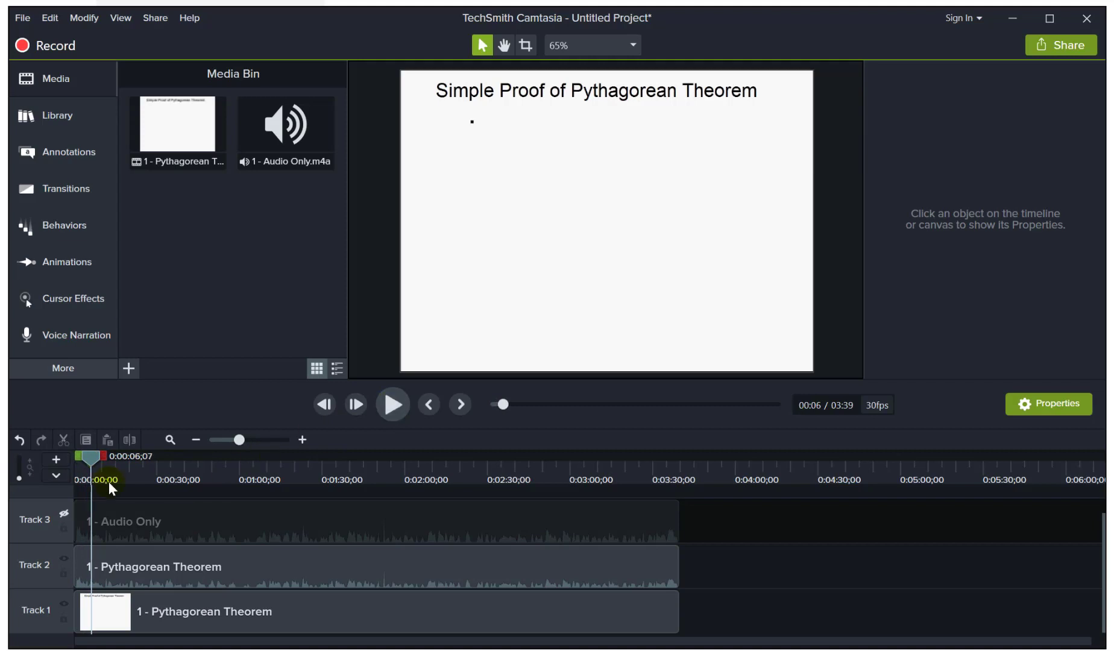
Enable Track 3, disable Track 2, and play a few seconds of the edited audio.
{"action": "left_click", "coordinate": [63, 515]}
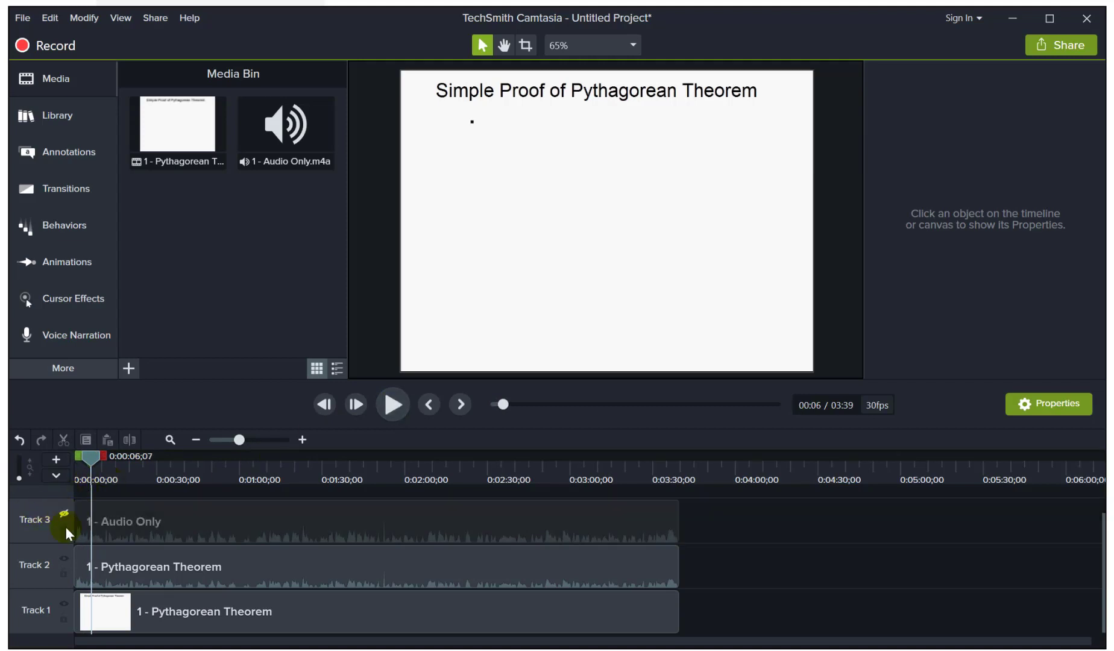
{"action": "left_click", "coordinate": [64, 558]}
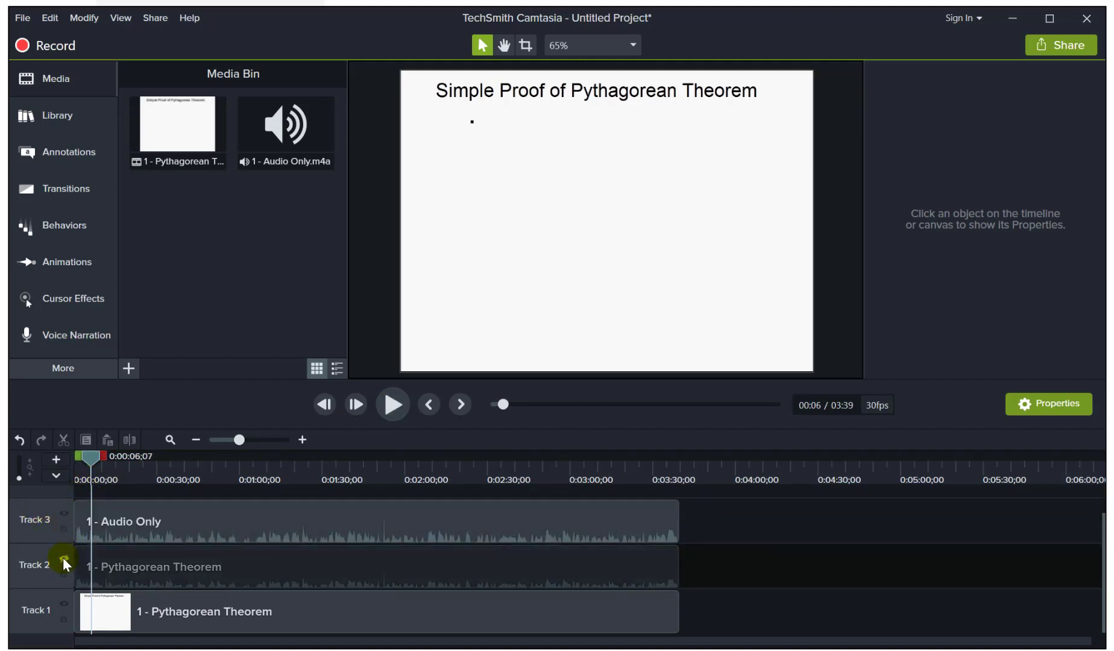
{"action": "left_click", "coordinate": [391, 410]}
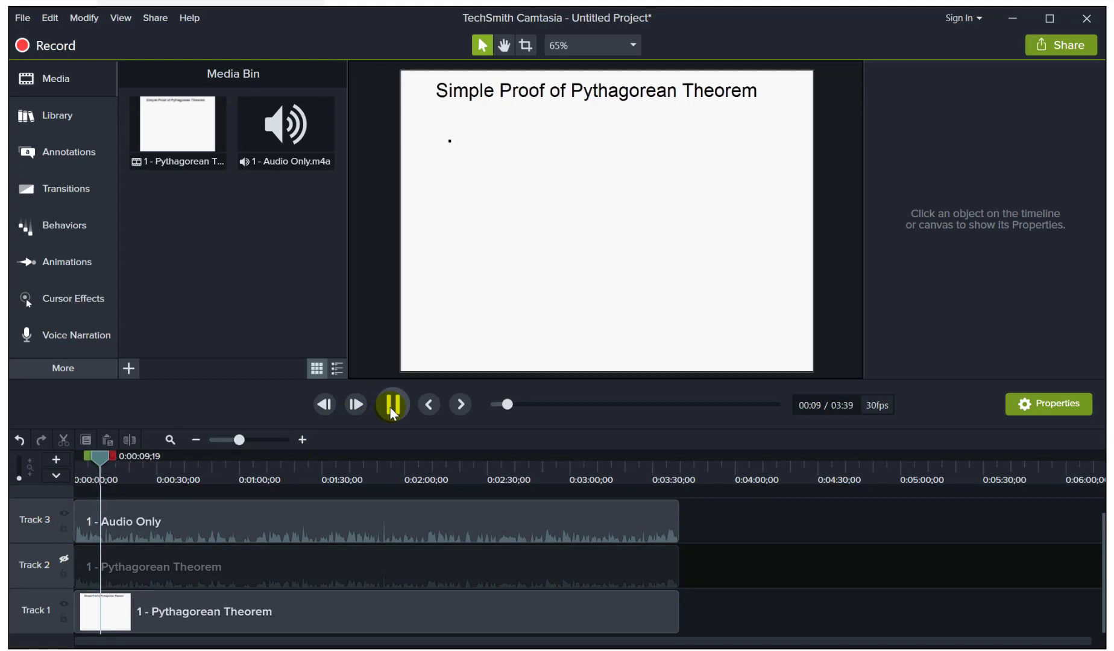
{"action": "left_click", "coordinate": [390, 410]}
{"action": "left_click", "coordinate": [391, 413]}
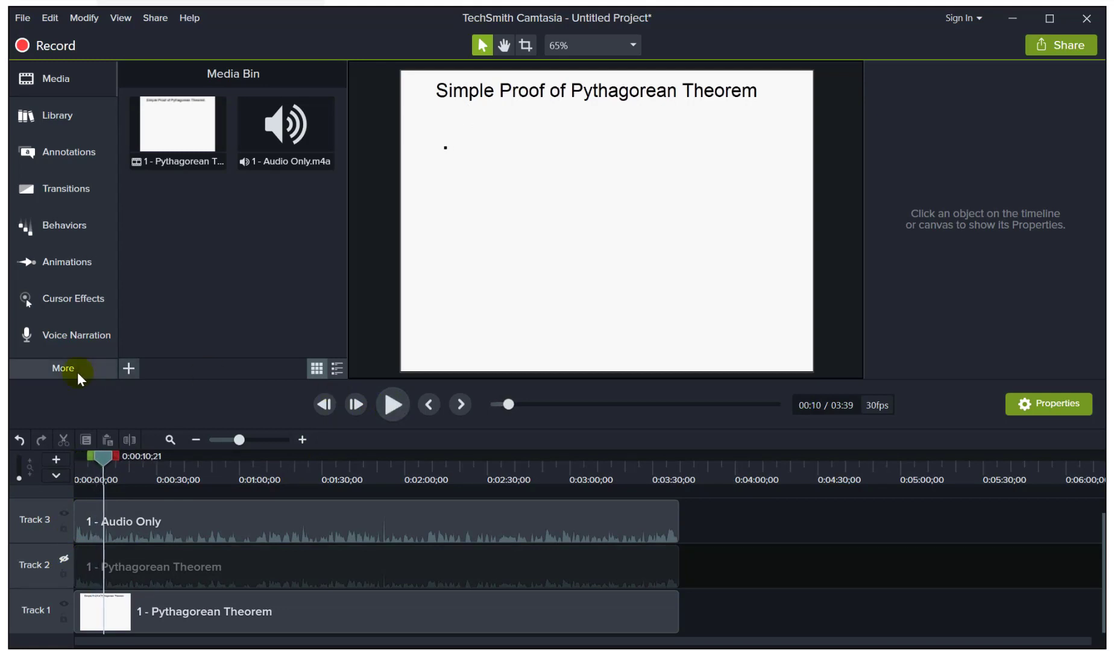
Apply the Noise Removal audio effect to the "1 - Audio Only" clip on Track 3.
{"action": "left_click", "coordinate": [94, 360]}
{"action": "left_click", "coordinate": [177, 367]}
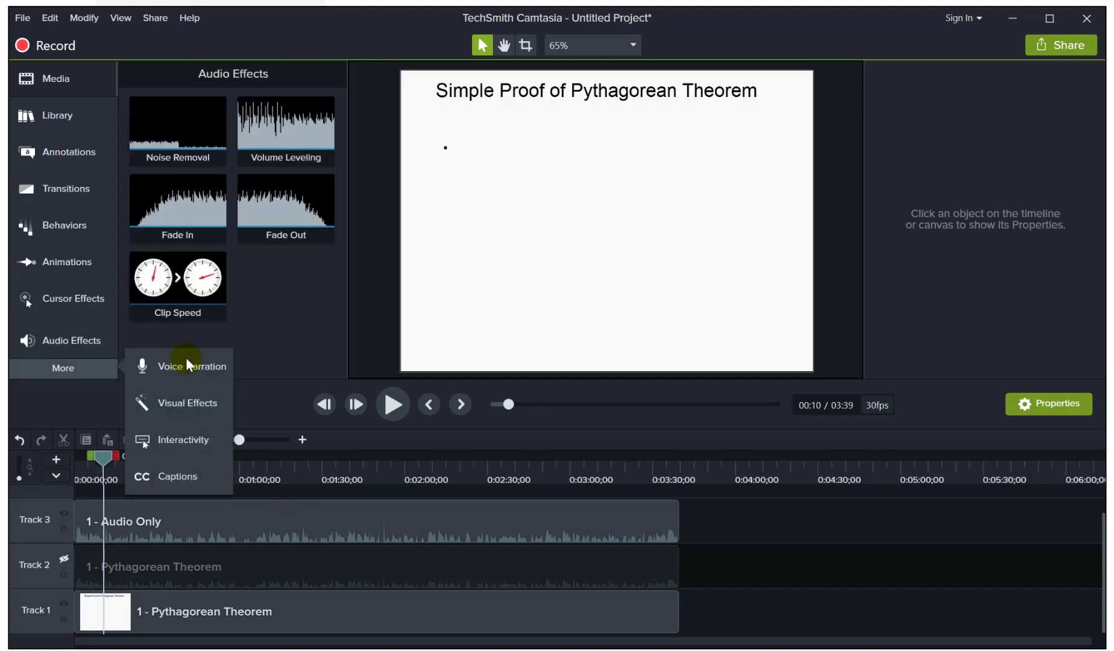
{"action": "left_click", "coordinate": [168, 196]}
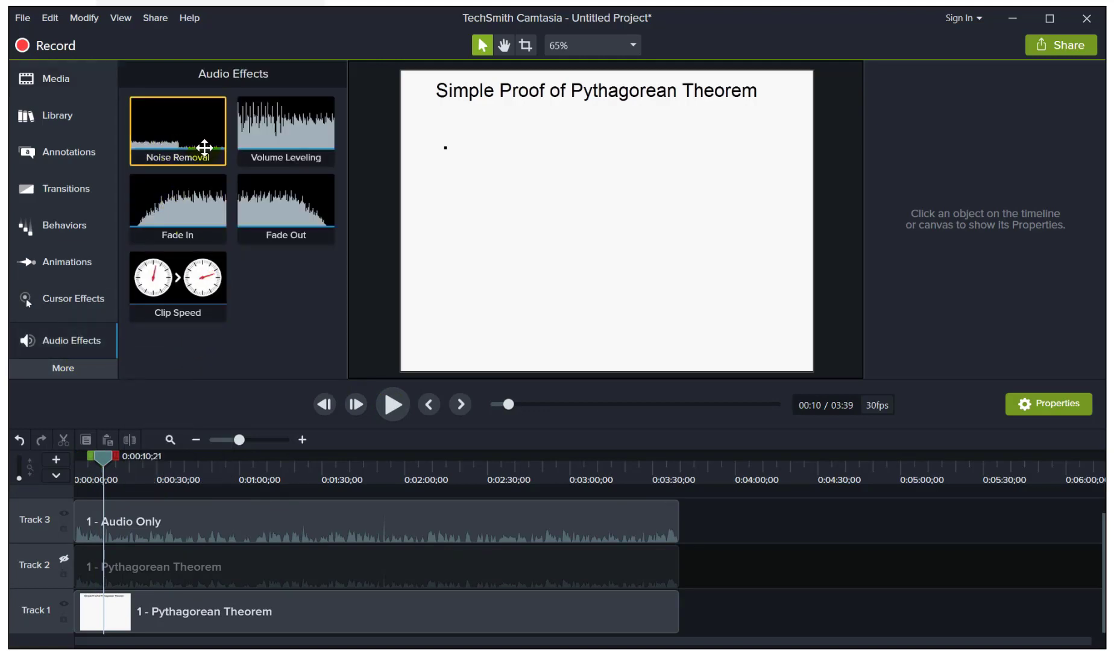
{"action": "left_click_drag", "start_coordinate": [203, 145], "coordinate": [244, 531]}
{"action": "left_click_drag", "start_coordinate": [243, 526], "coordinate": [243, 526]}
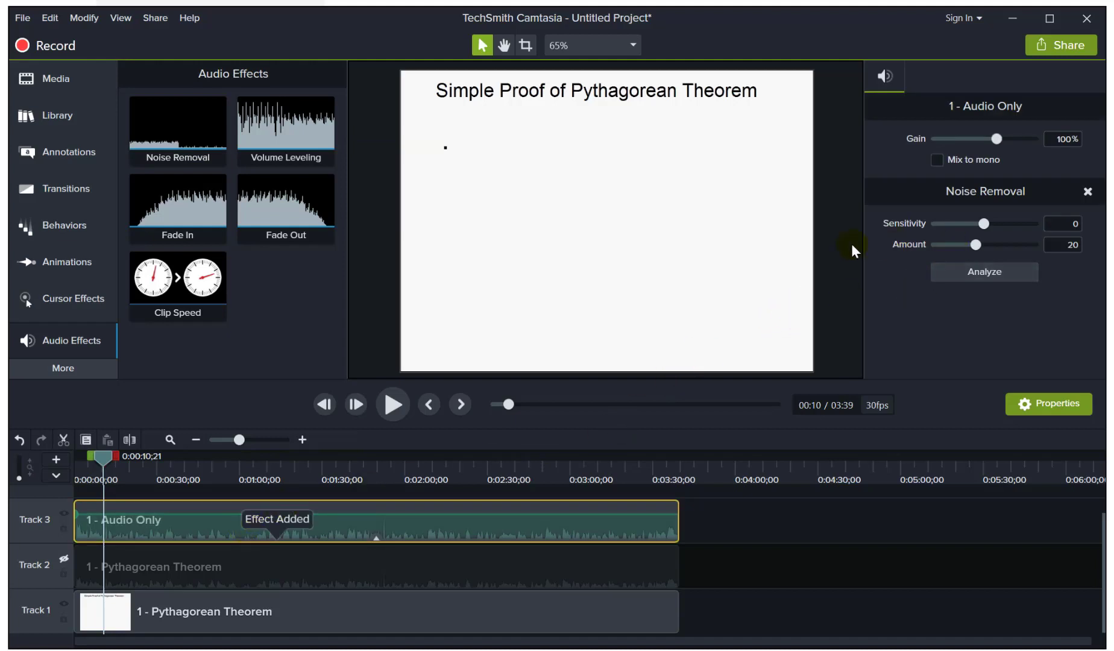
Listen to the noise-reduced audio from the current position and again from about 0:34.
{"action": "left_click", "coordinate": [391, 404]}
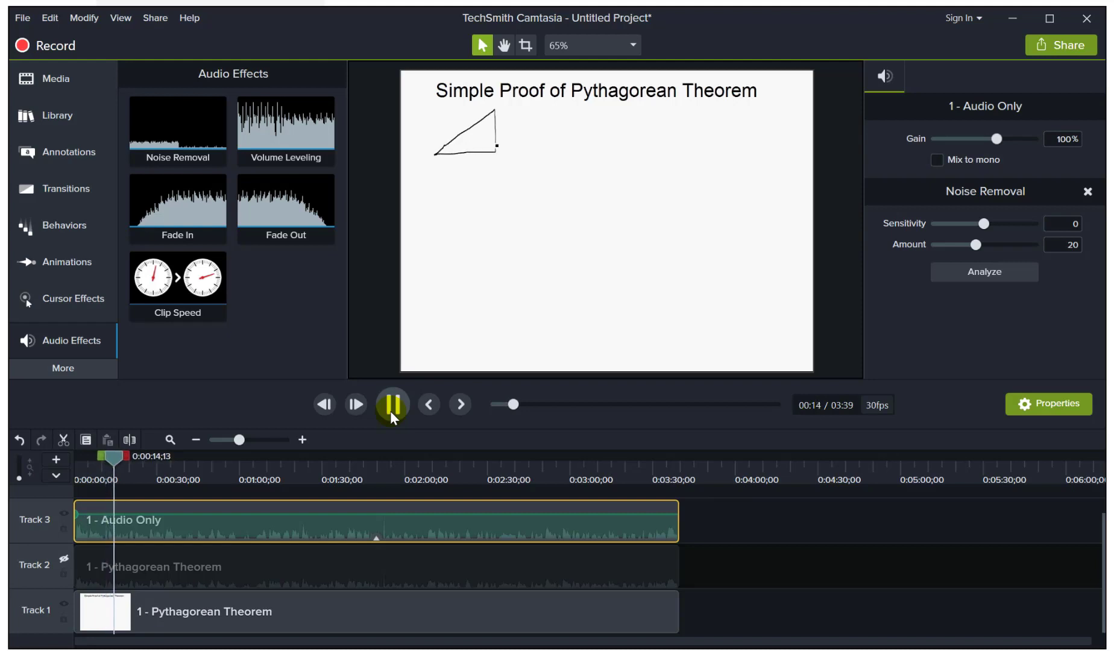
{"action": "left_click", "coordinate": [392, 407]}
{"action": "left_click", "coordinate": [391, 407]}
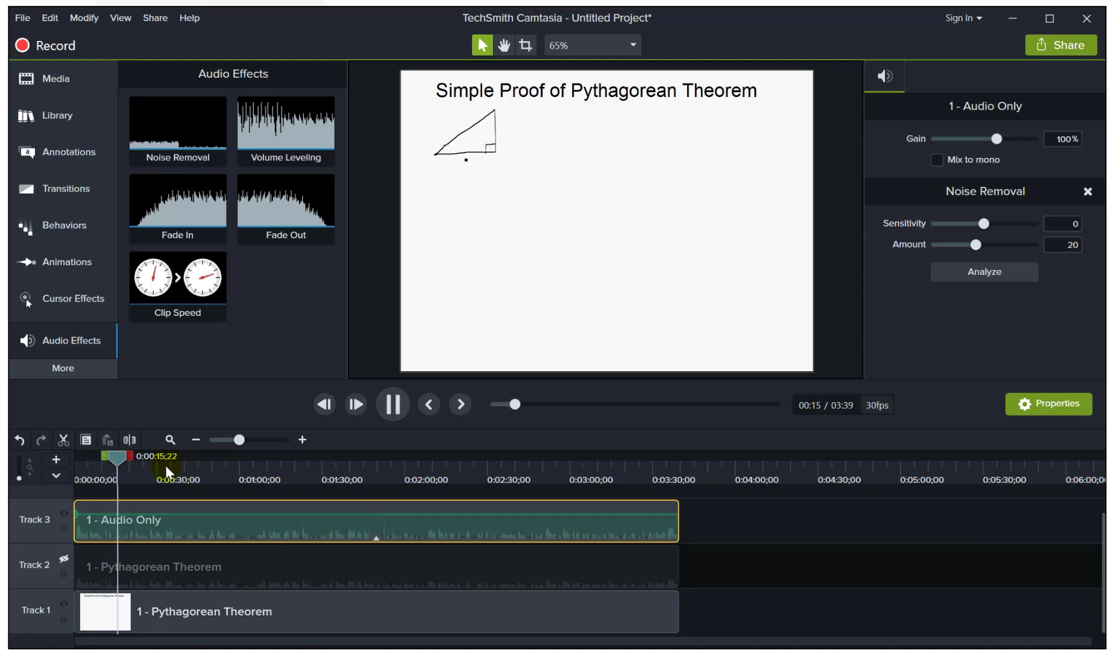
{"action": "left_click", "coordinate": [167, 473]}
{"action": "left_click", "coordinate": [398, 410]}
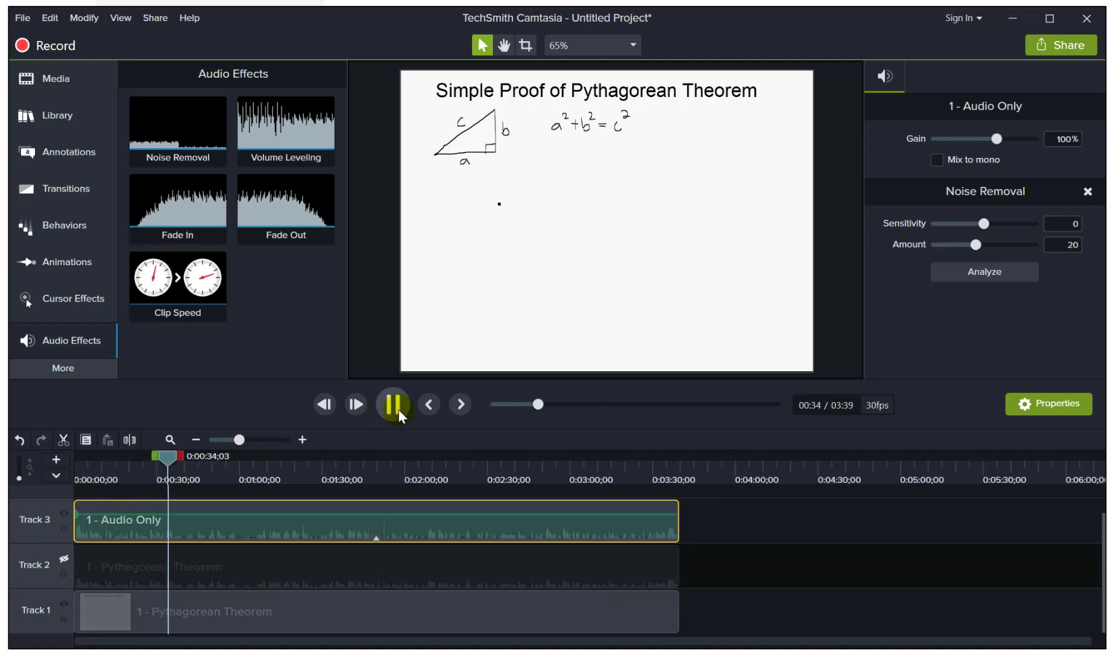
{"action": "left_click", "coordinate": [399, 404]}
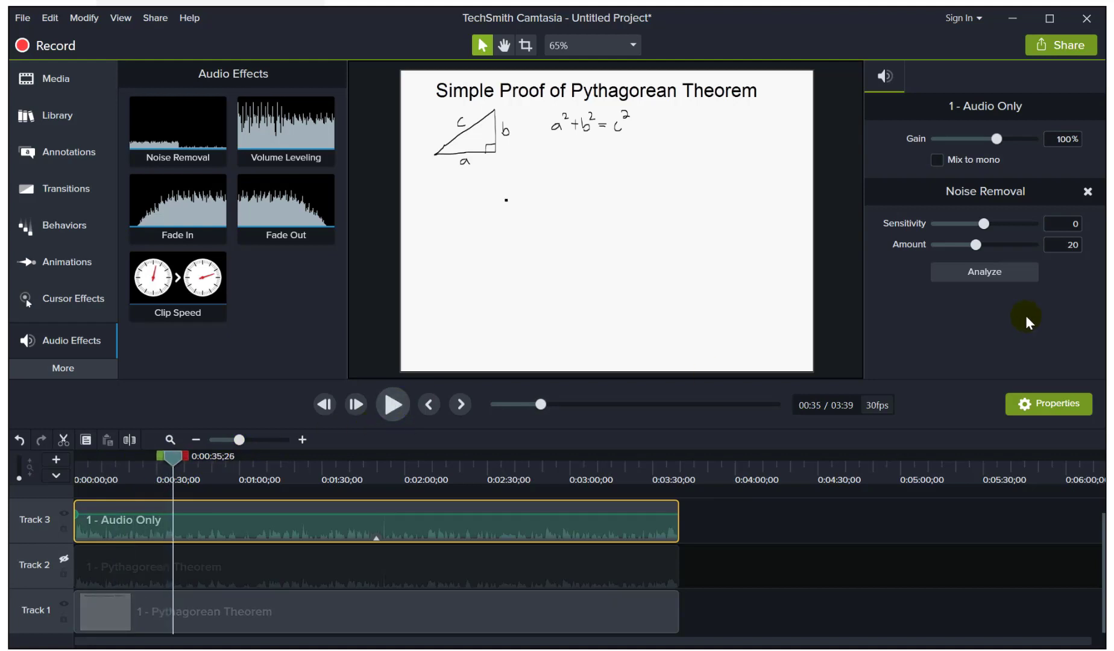
Set the Noise Removal amount to 5 and preview the resulting audio.
{"action": "left_click", "coordinate": [1064, 246]}
{"action": "type", "text": "5"}
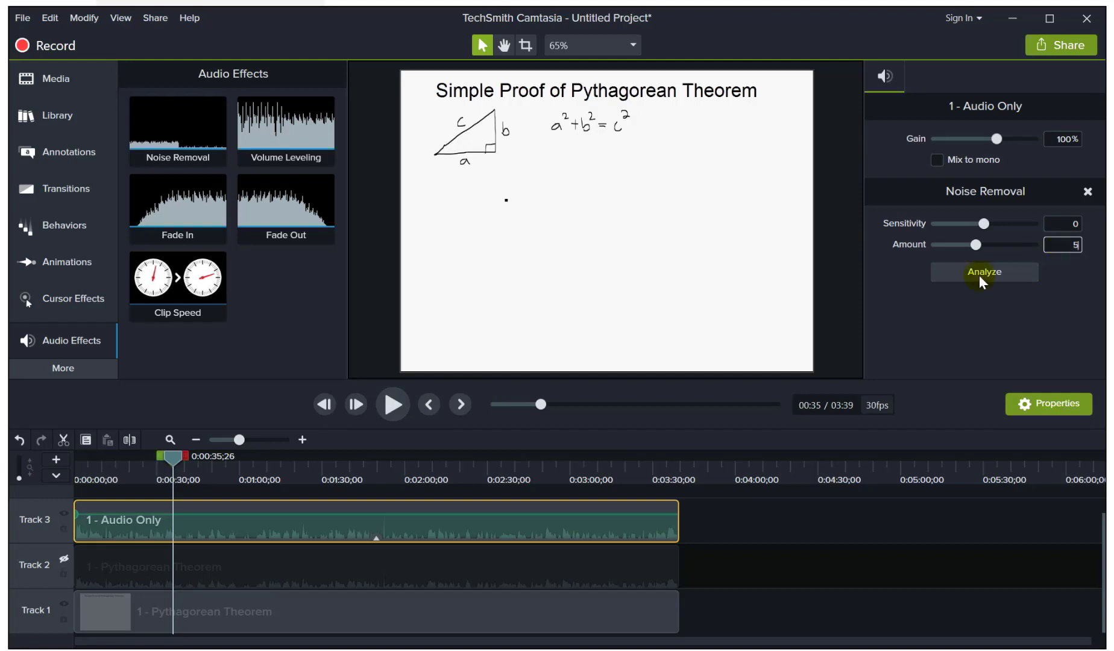
{"action": "left_click", "coordinate": [401, 404]}
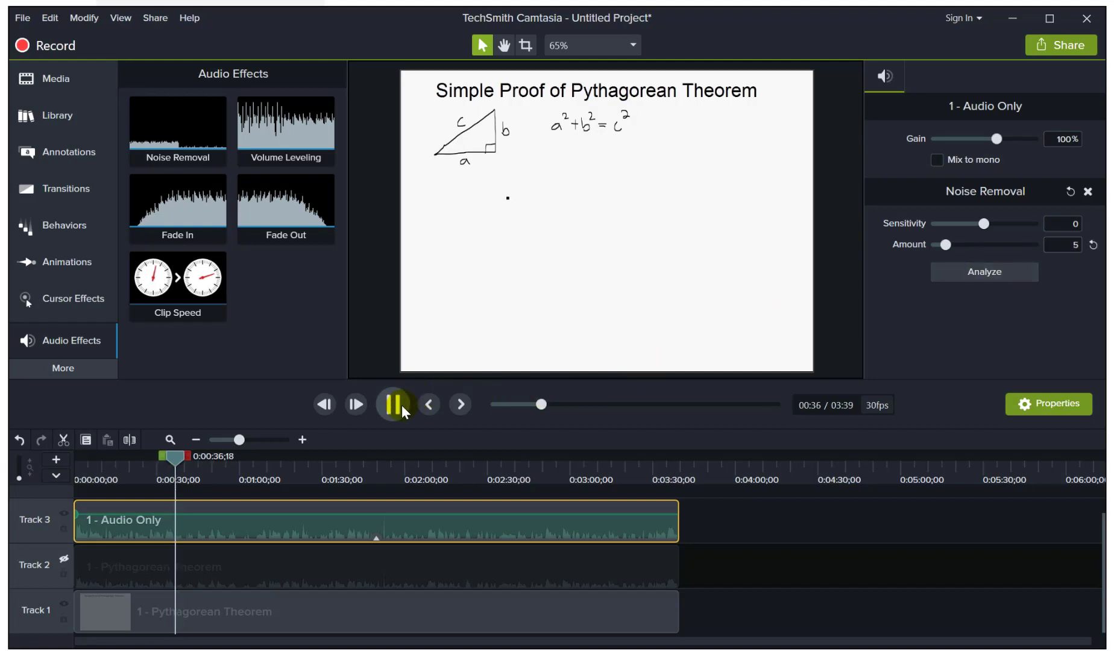
{"action": "key", "text": "space"}
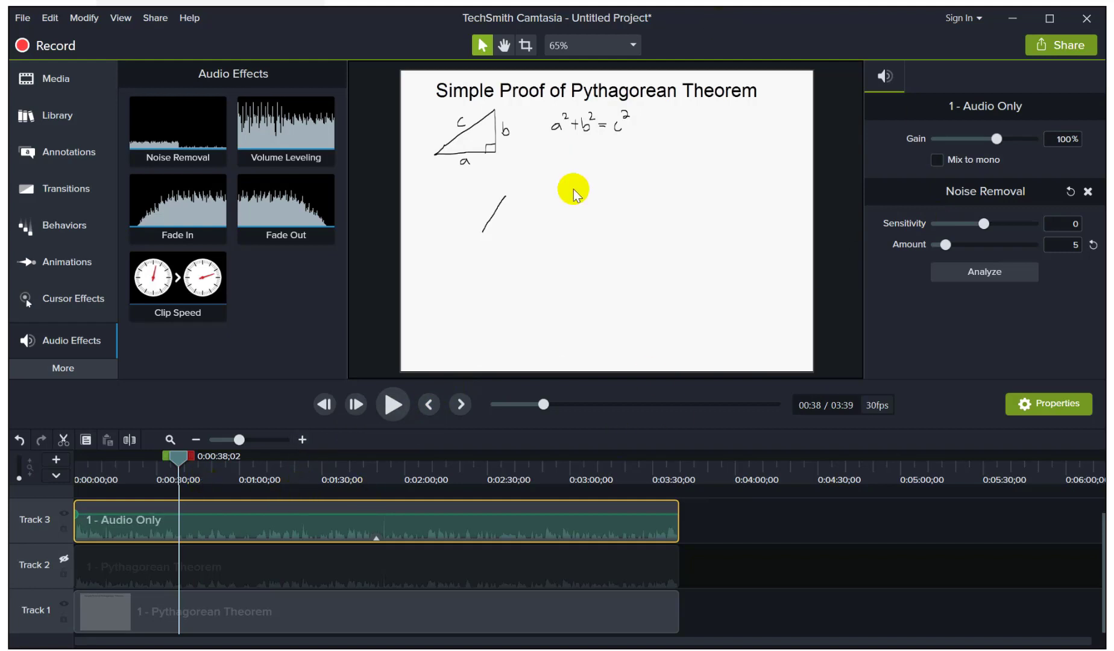
Start a local file export of the project using the MP4 only (up to 1080p) preset.
{"action": "left_click", "coordinate": [1049, 45]}
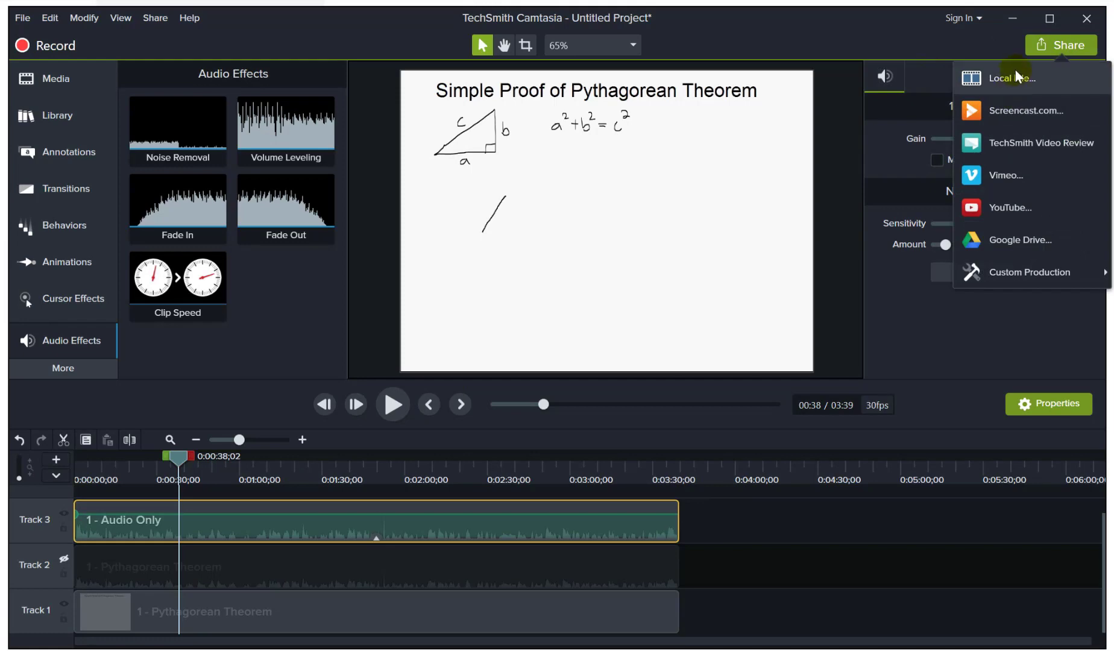
{"action": "left_click", "coordinate": [1014, 71]}
{"action": "left_click", "coordinate": [668, 197]}
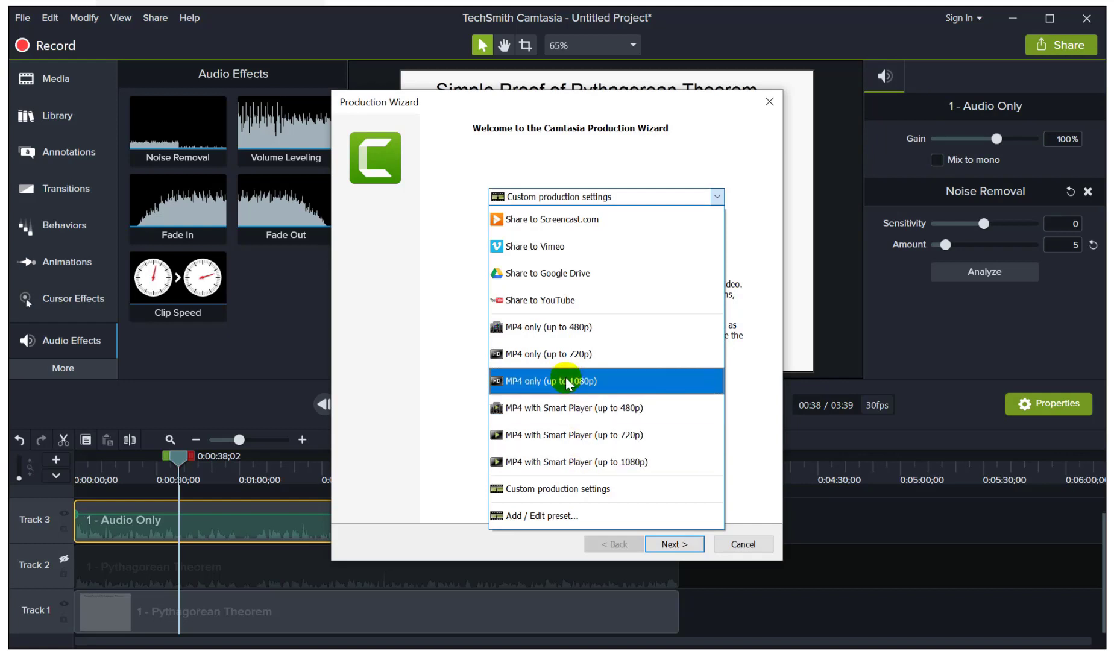
{"action": "left_click", "coordinate": [545, 381]}
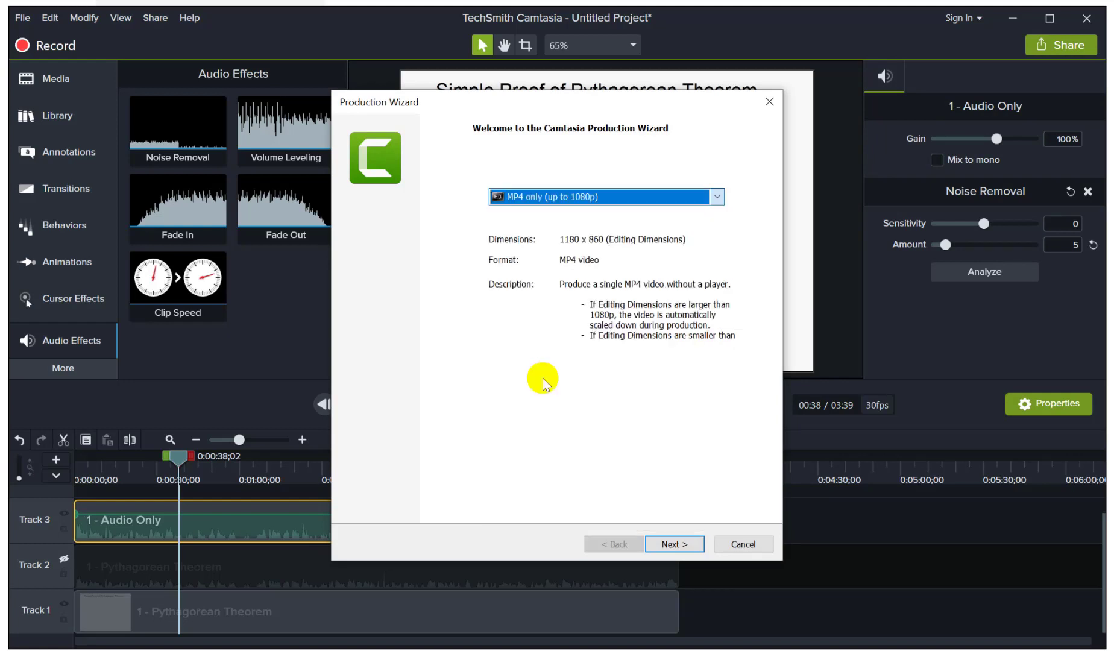
{"action": "left_click", "coordinate": [672, 545]}
Turn off organizing produced files into sub-folders, name the production "1 Audio Fixed", and produce the video.
{"action": "left_click", "coordinate": [383, 256]}
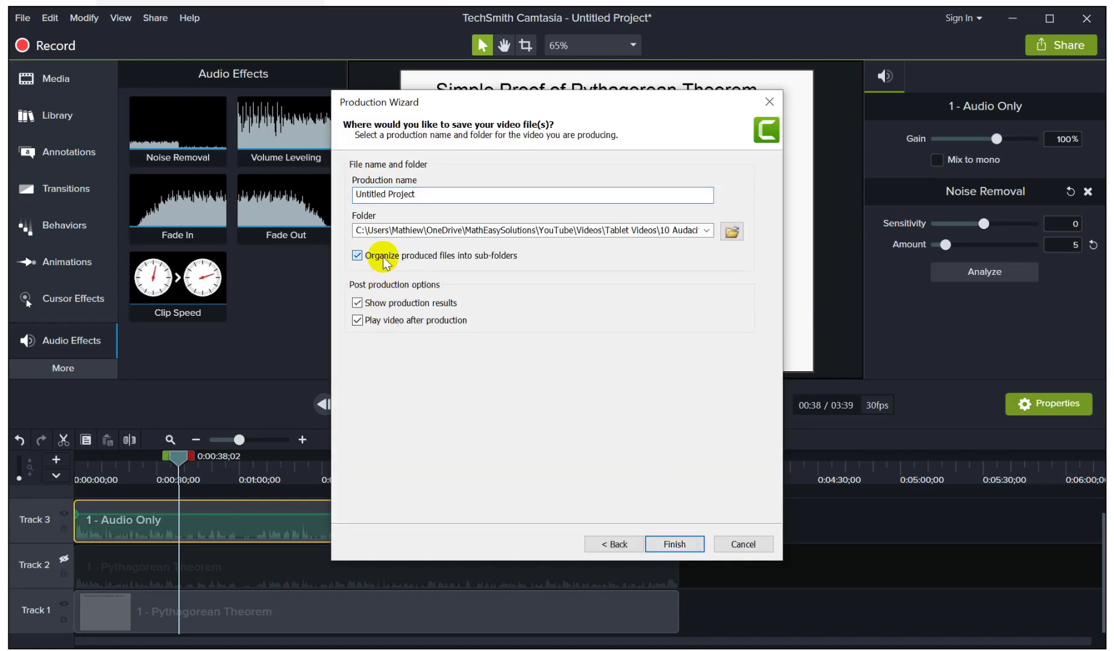
{"action": "left_click", "coordinate": [383, 256]}
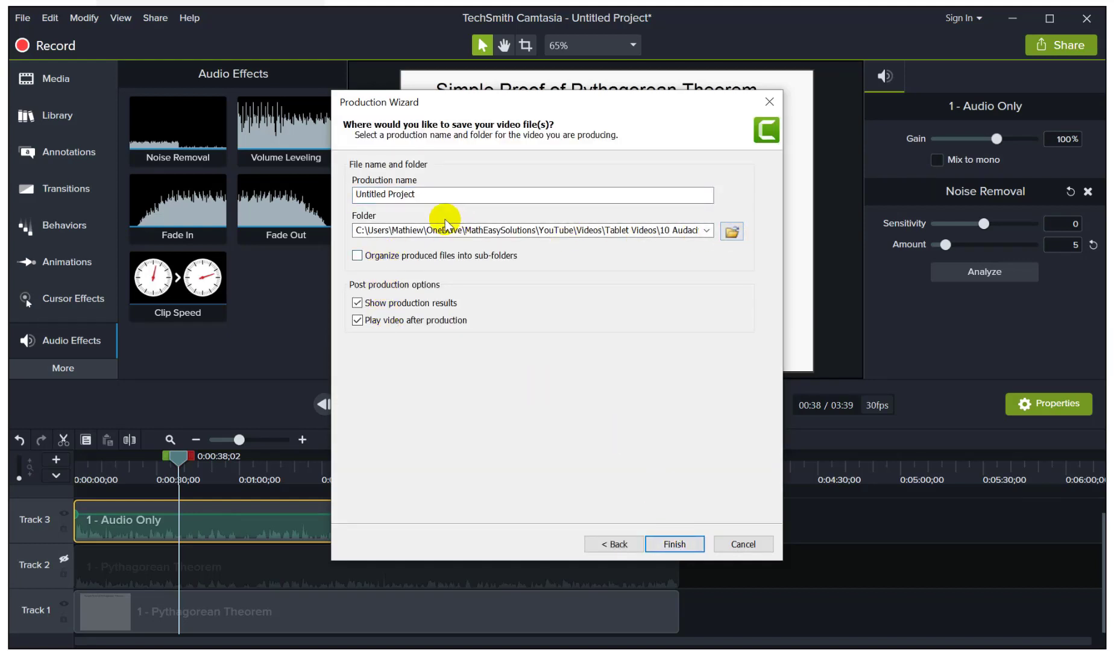
{"action": "triple_click", "coordinate": [408, 194]}
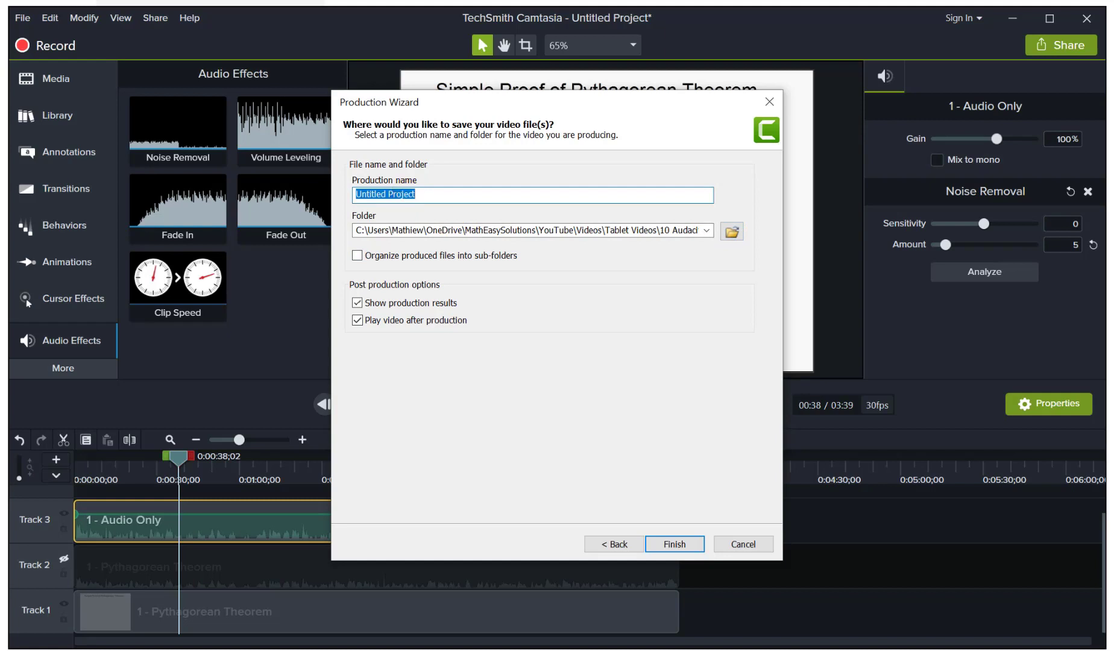
{"action": "type", "text": "10"}
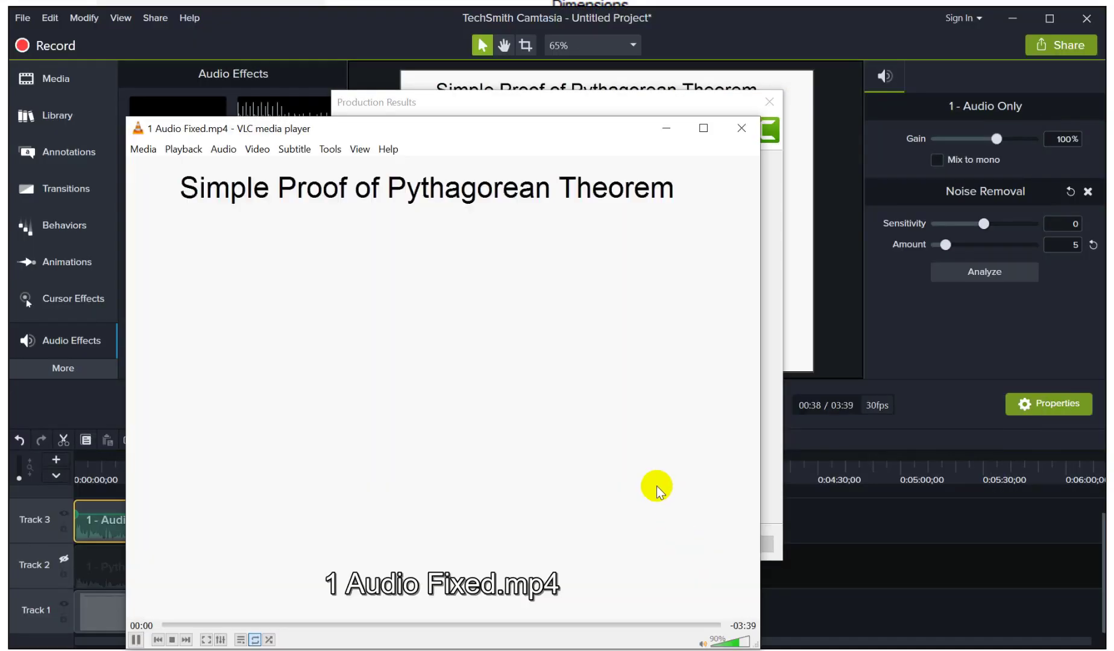
Check the audio of the produced 1 Audio Fixed.mp4 at several points in VLC, and close the player and production results.
{"action": "left_click_drag", "start_coordinate": [593, 131], "coordinate": [636, 64]}
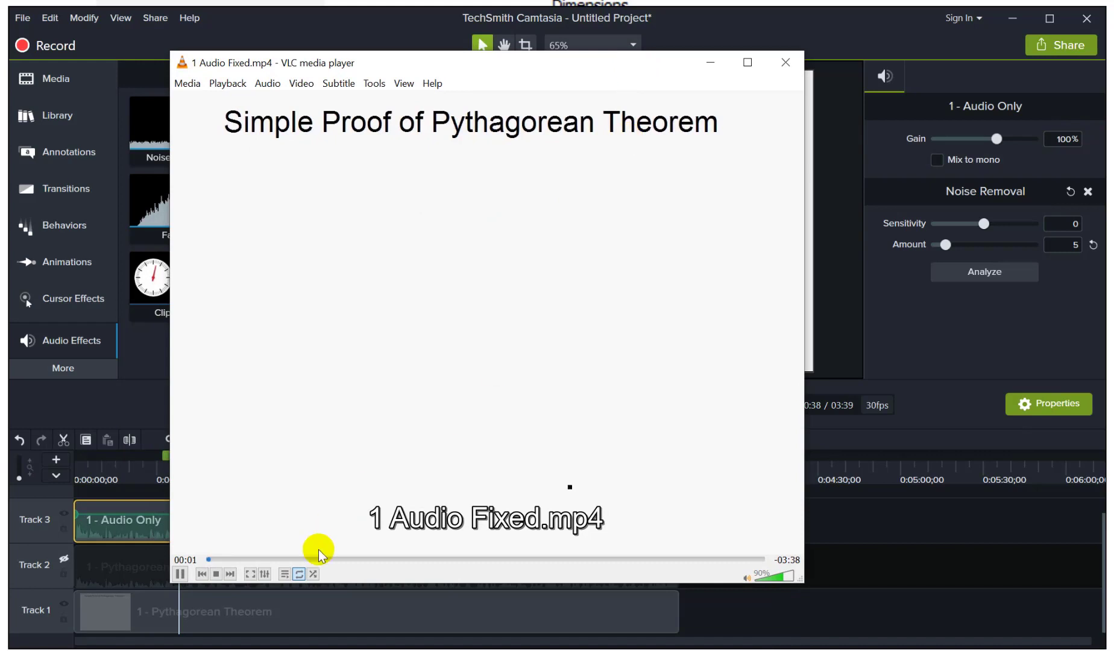
{"action": "left_click", "coordinate": [180, 574]}
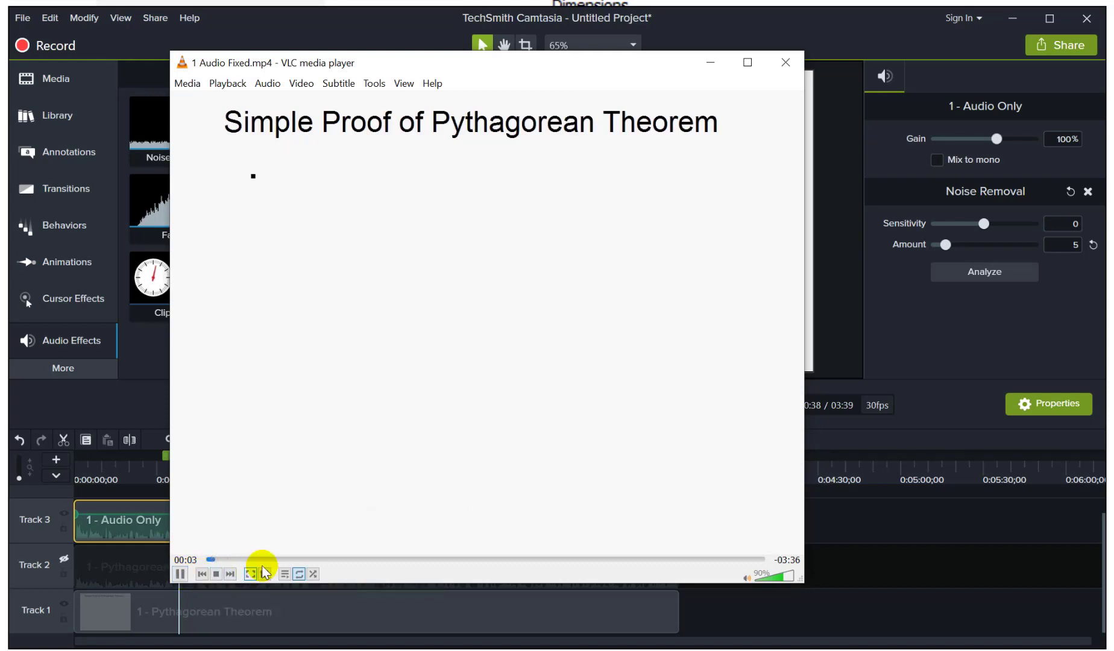
{"action": "left_click", "coordinate": [266, 556]}
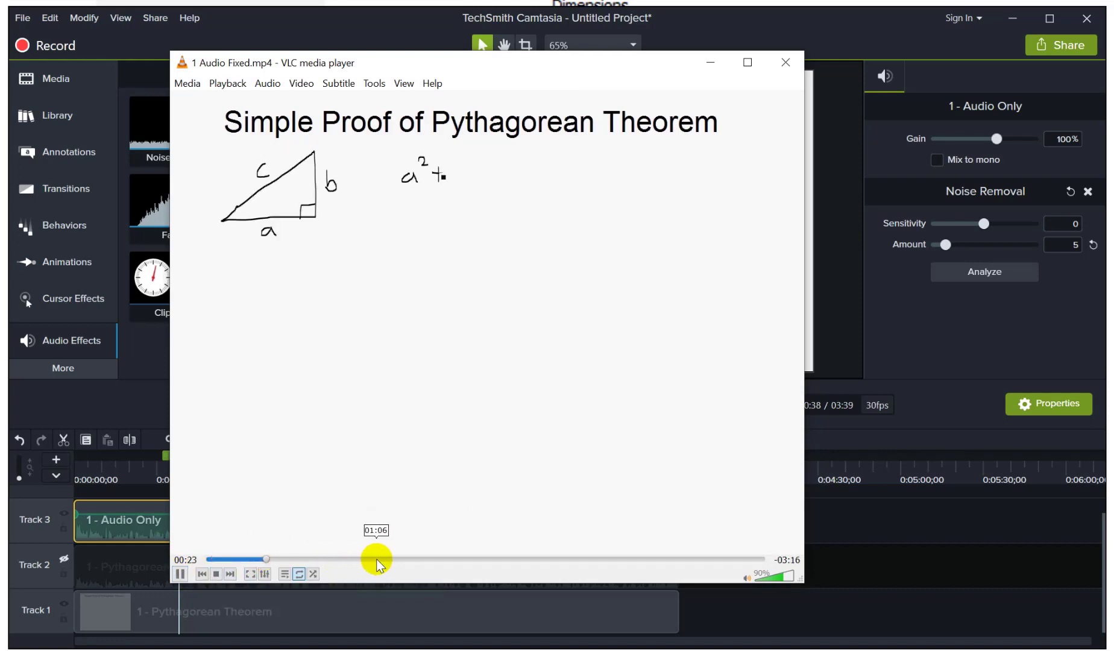
{"action": "left_click", "coordinate": [377, 559]}
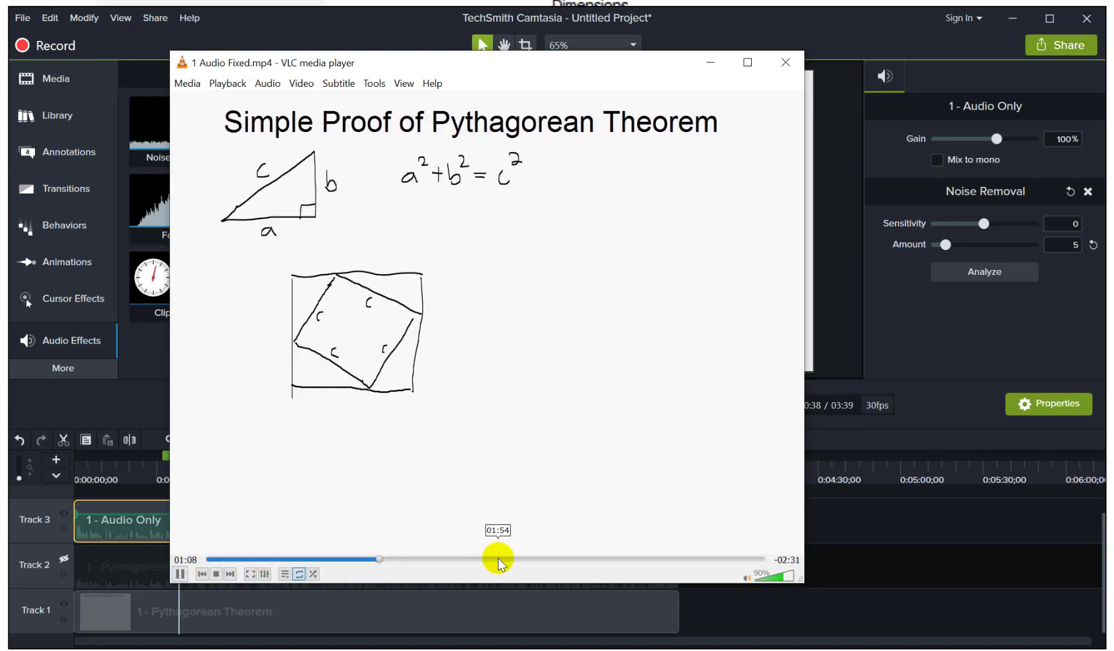
{"action": "left_click", "coordinate": [498, 558]}
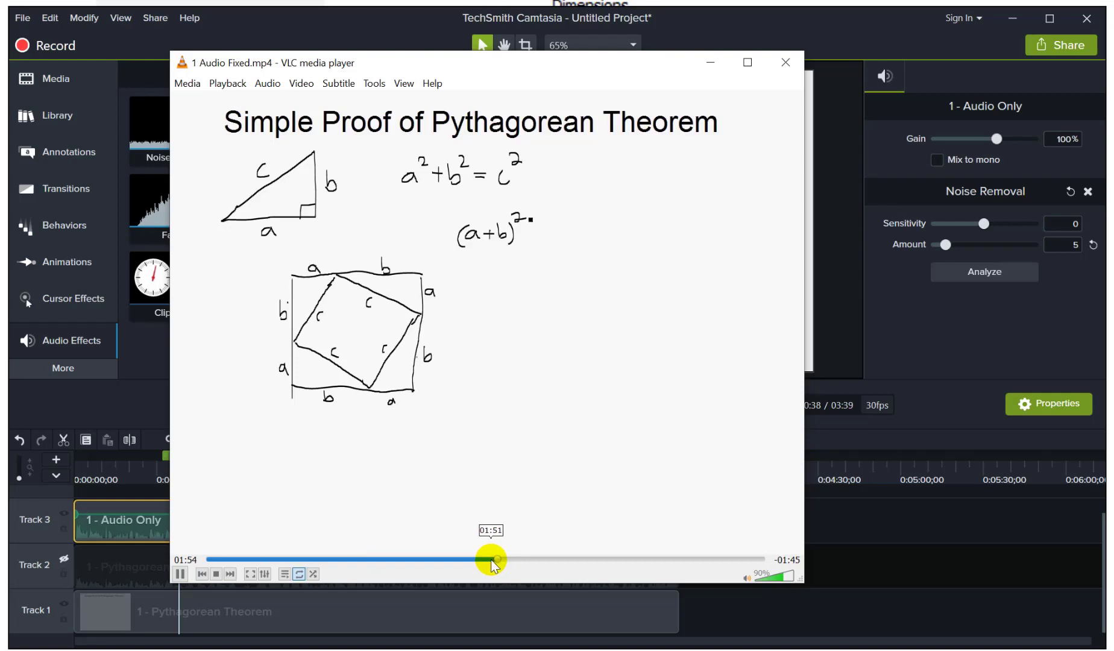
{"action": "left_click", "coordinate": [615, 559]}
{"action": "left_click", "coordinate": [179, 574]}
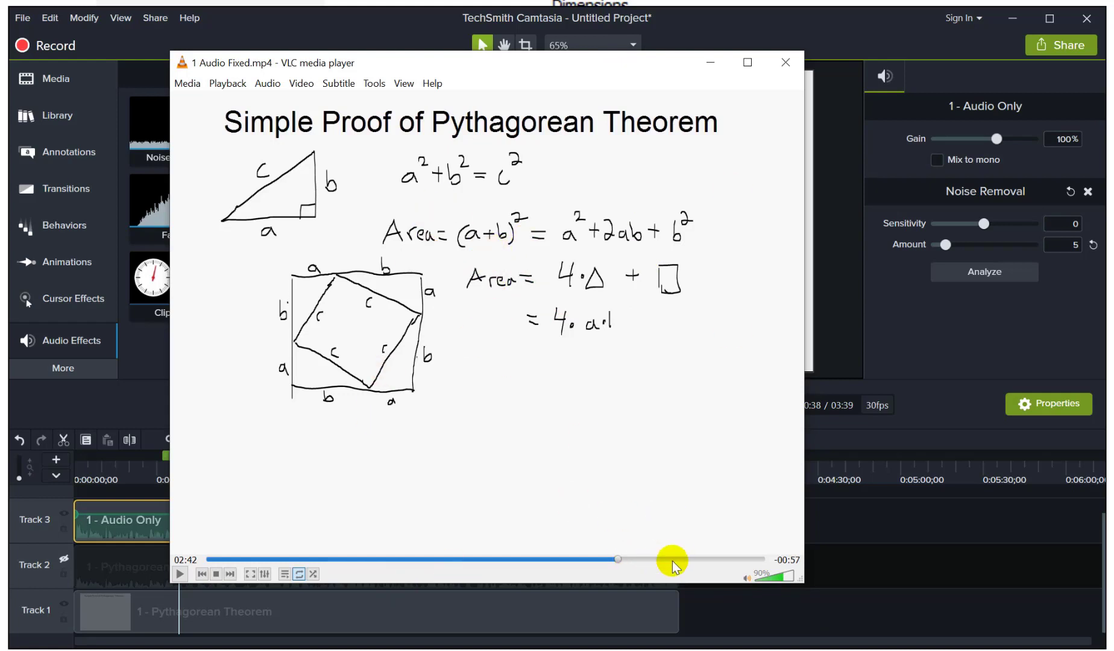
{"action": "left_click", "coordinate": [672, 560]}
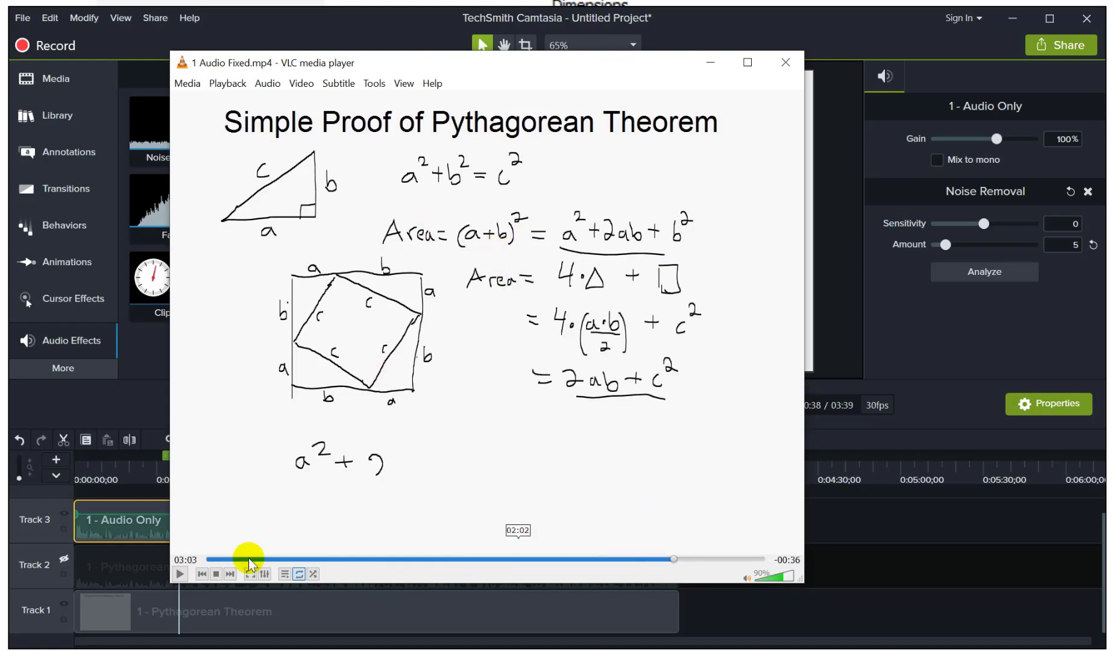
{"action": "left_click", "coordinate": [181, 574]}
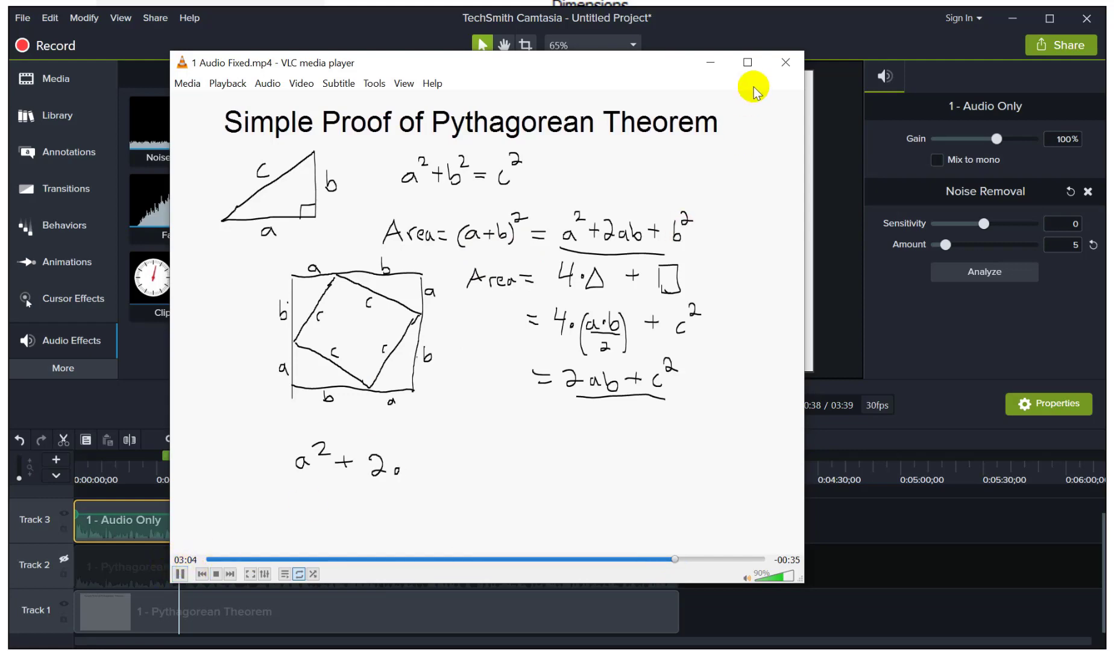
{"action": "left_click", "coordinate": [785, 63]}
{"action": "left_click", "coordinate": [680, 543]}
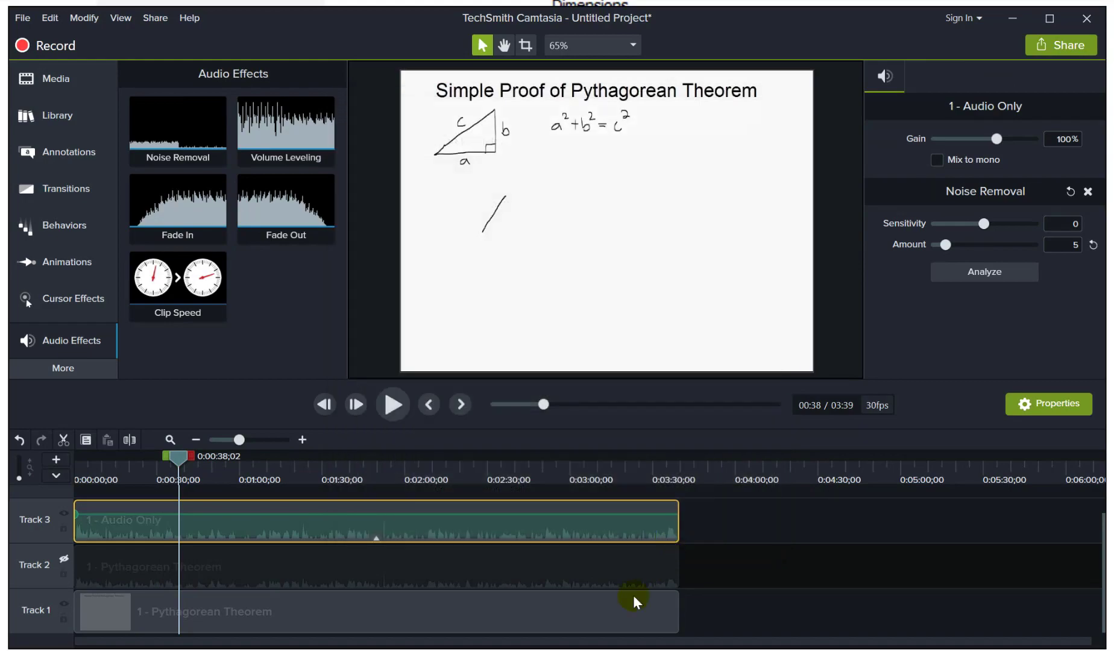